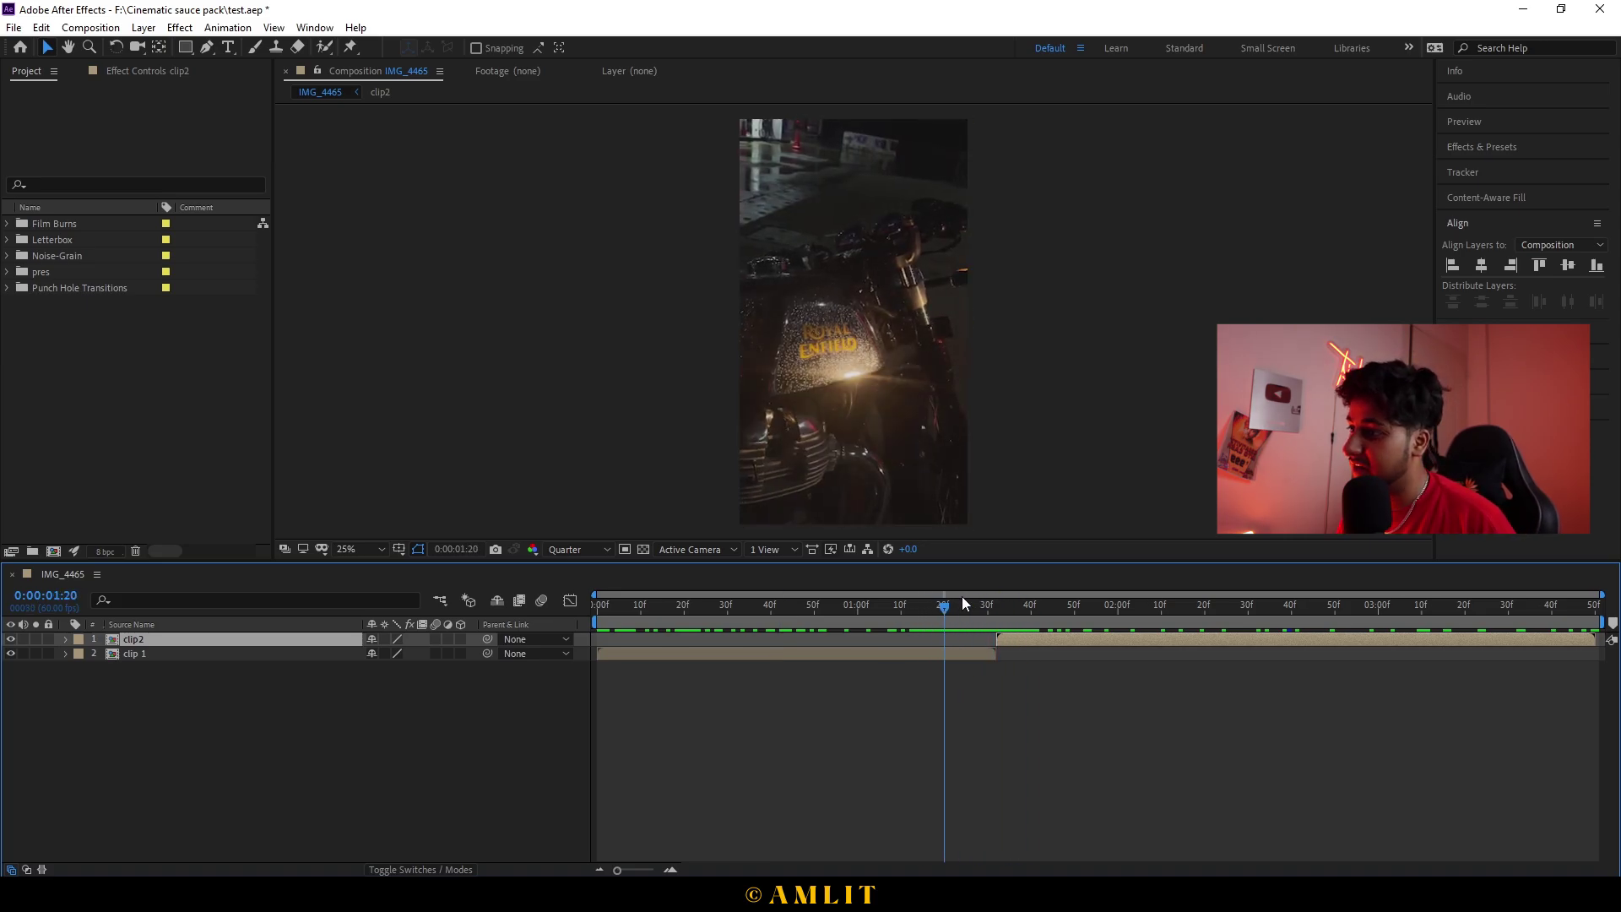
# Step: Move the playhead to the start of clip2 and expand the Film Burns folder to reach its clips
pyautogui.press('i')
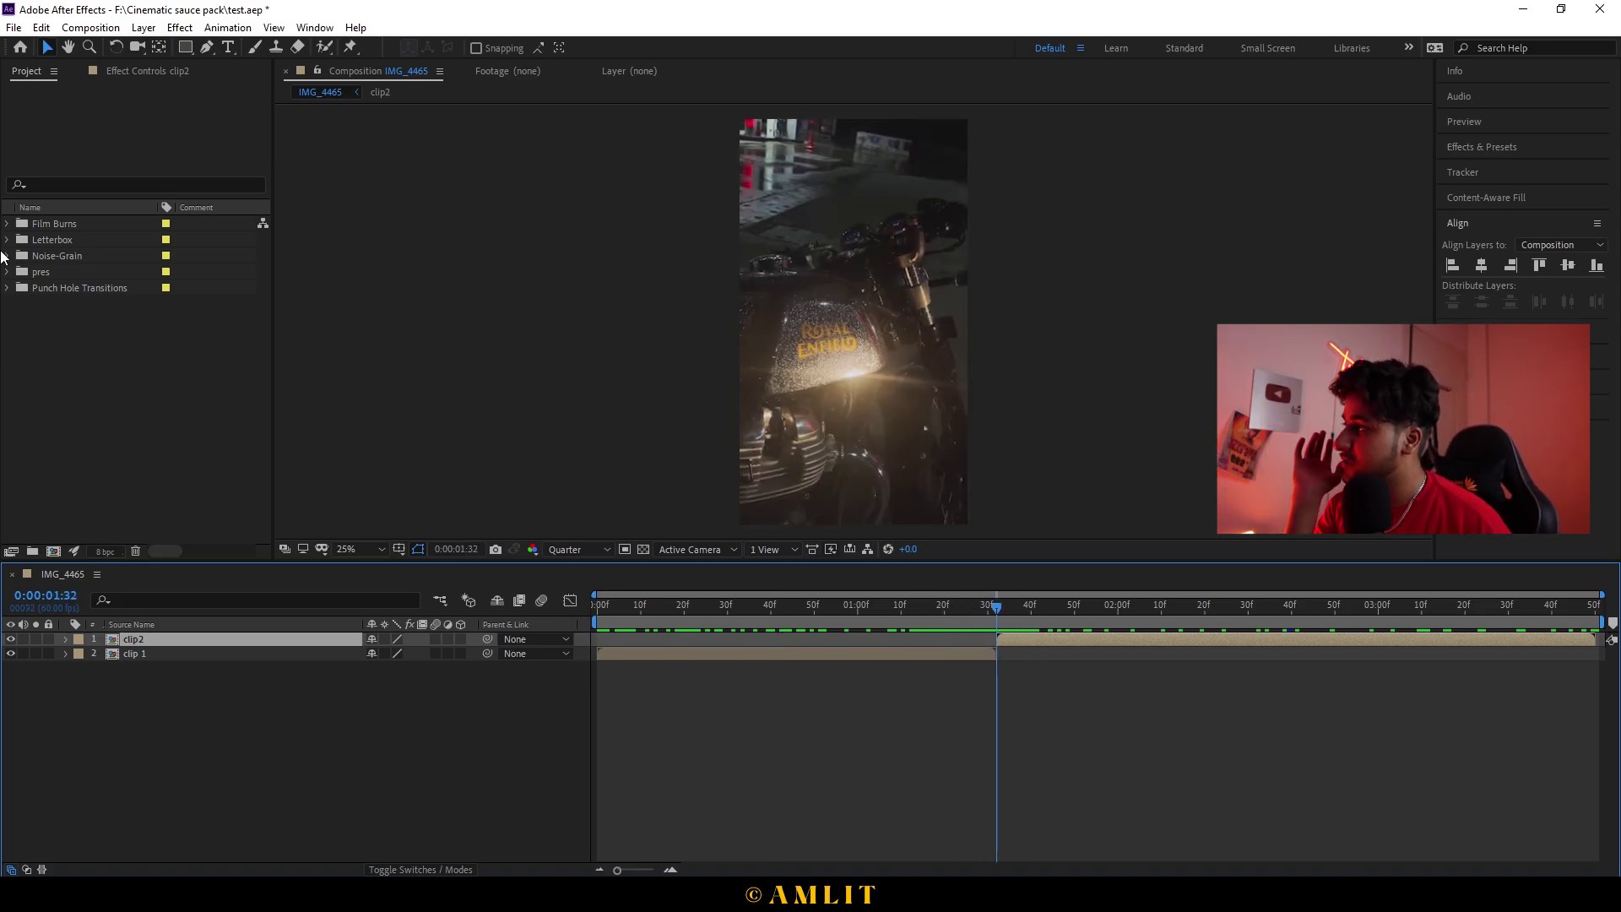
pyautogui.click(8, 224)
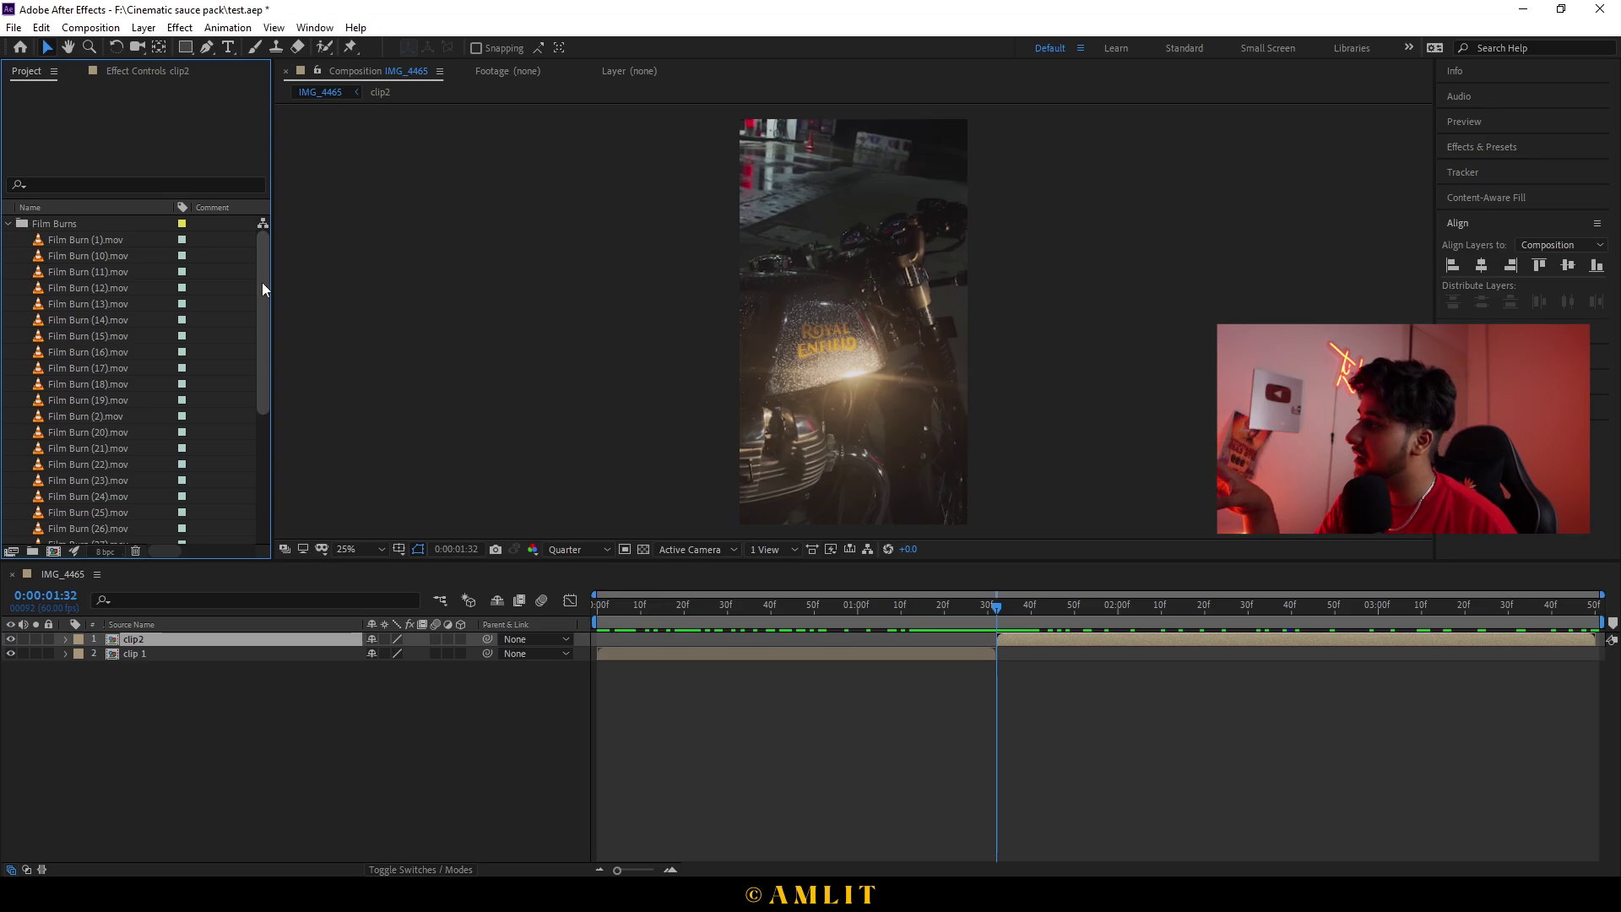
pyautogui.moveTo(262, 287)
pyautogui.mouseDown()
pyautogui.moveTo(256, 431)
pyautogui.moveTo(263, 354)
pyautogui.mouseUp()
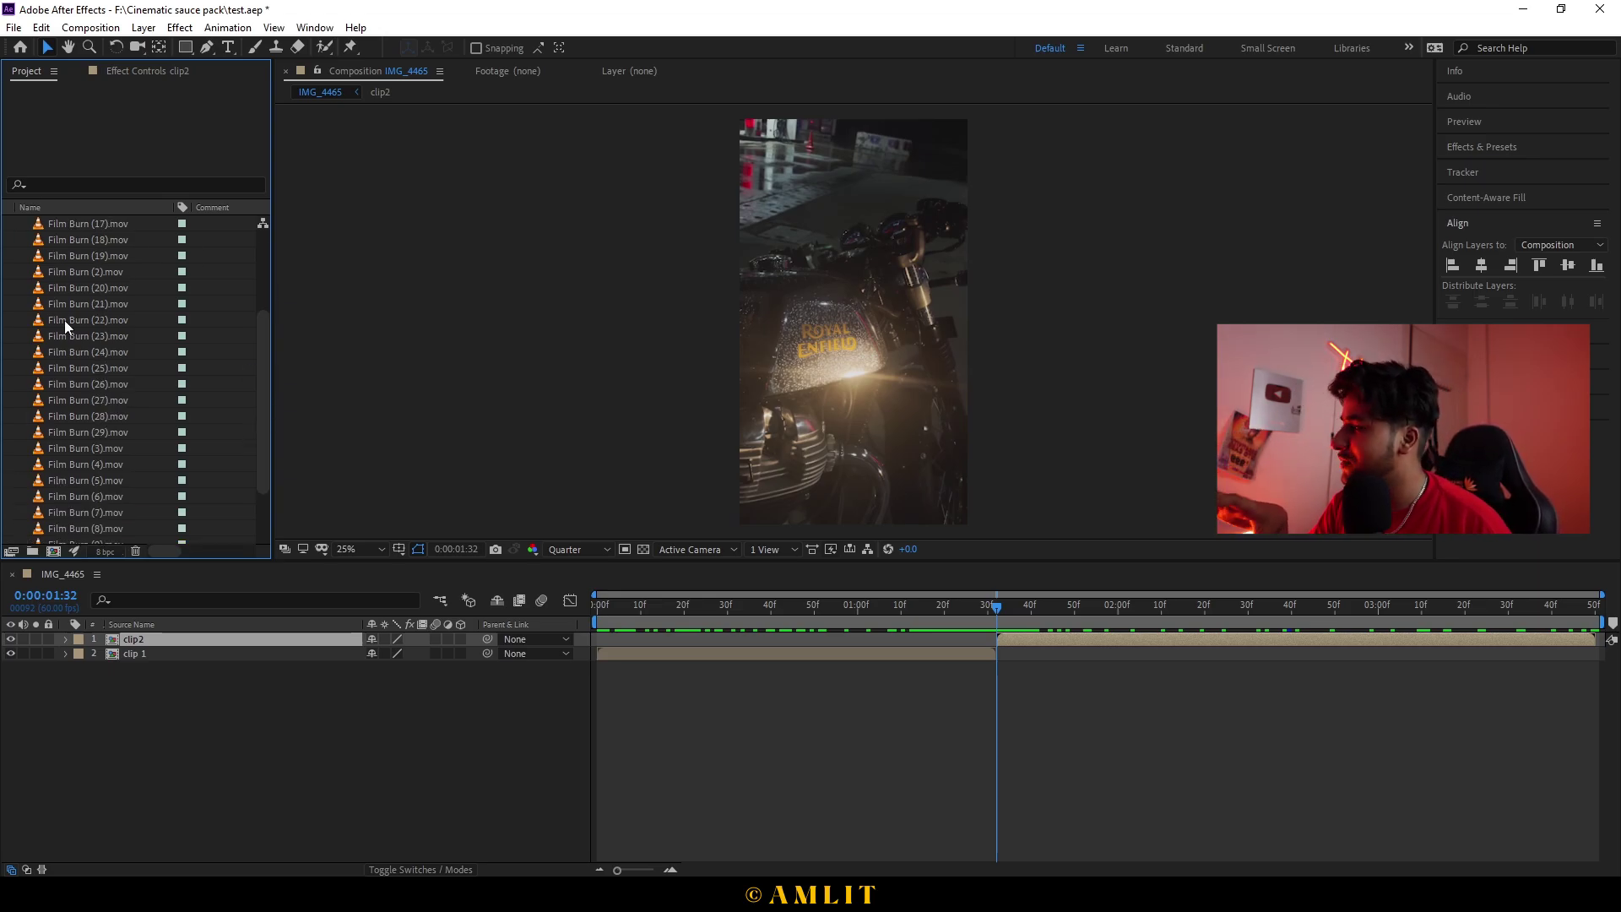
# Step: Try Film Burn (24).mov over the cut between clip 1 and clip2, and delete the layer
pyautogui.moveTo(92, 353)
pyautogui.mouseDown()
pyautogui.moveTo(1044, 660)
pyautogui.moveTo(976, 638)
pyautogui.mouseUp()
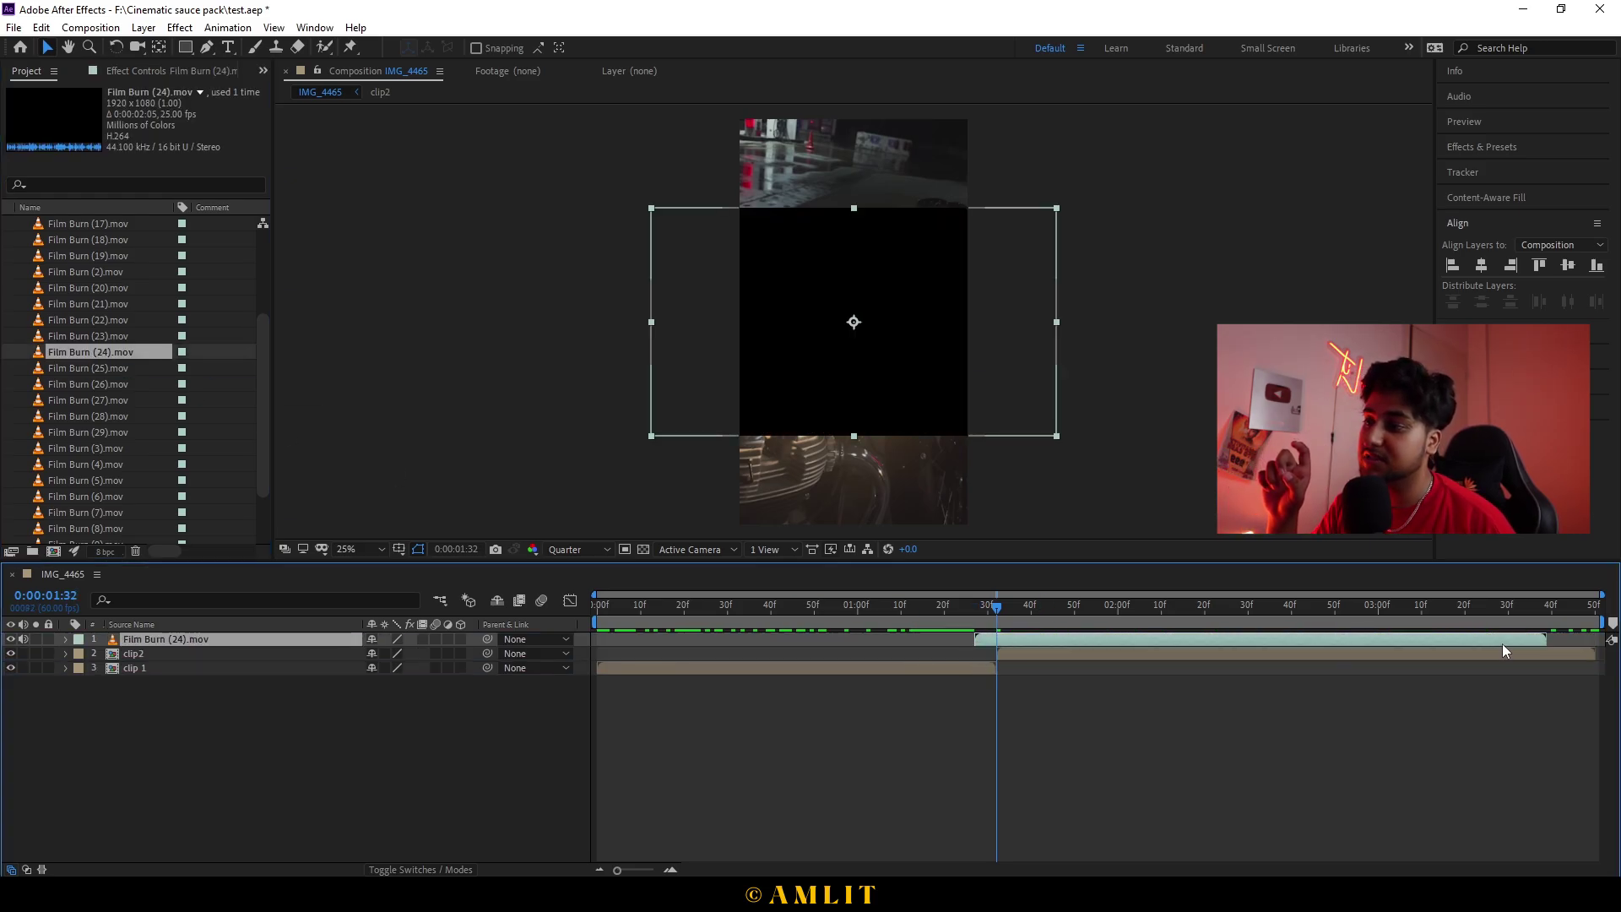
pyautogui.moveTo(1501, 645); pyautogui.dragTo(1165, 659)
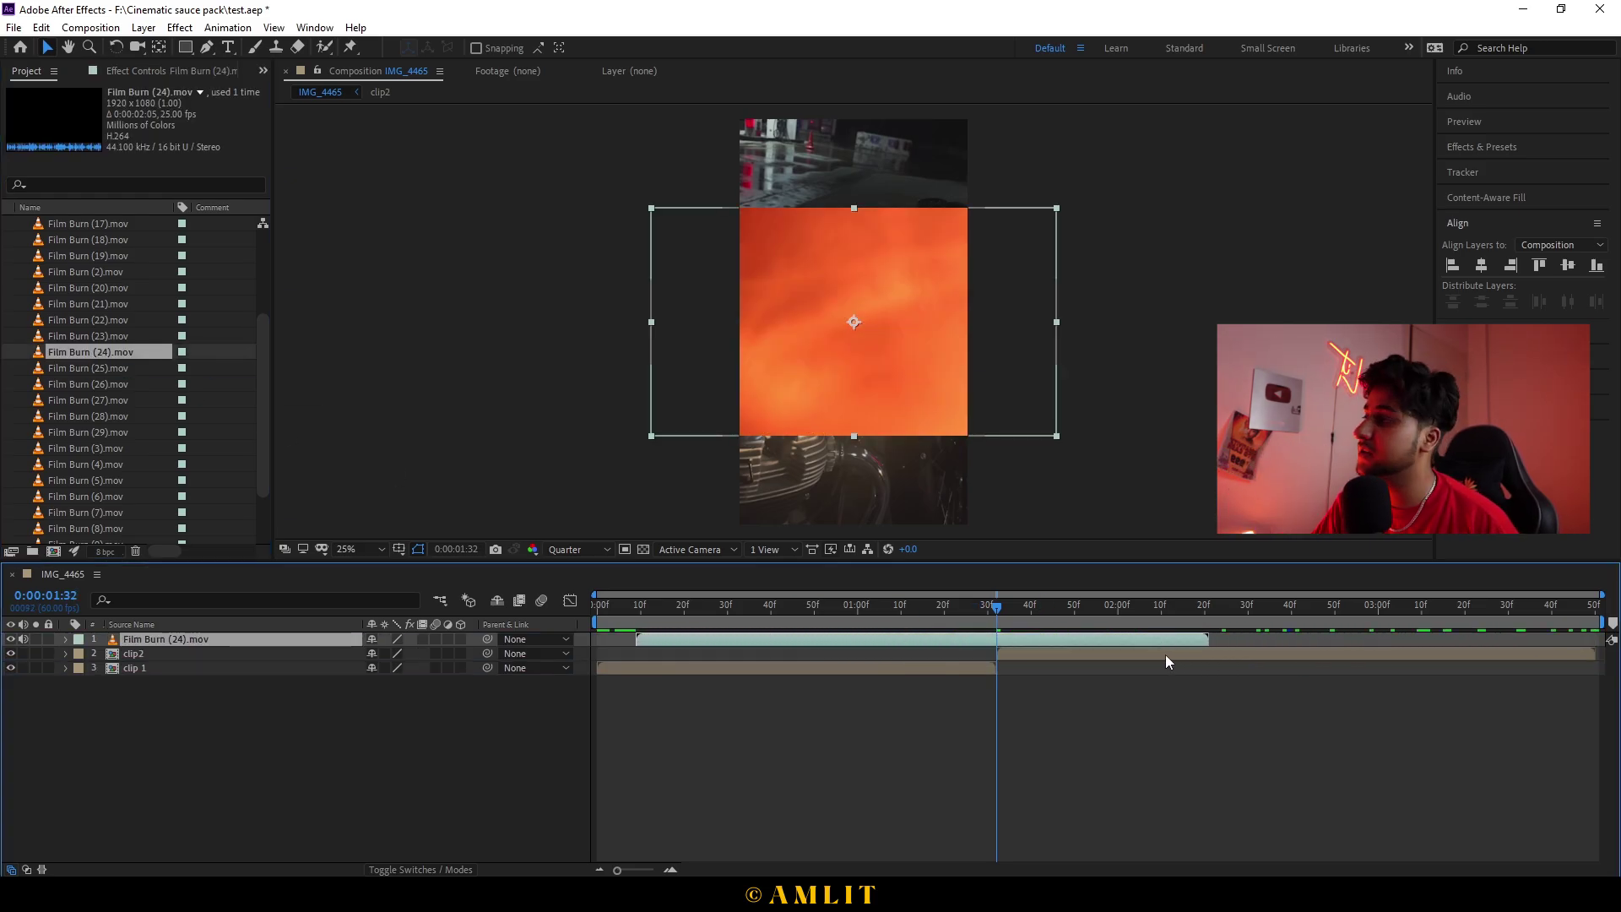
pyautogui.press('Delete')
# Step: Place Film Burn (2).mov across the cut between clip 1 and clip2, and set its rotation to 90 degrees
pyautogui.moveTo(88, 274); pyautogui.dragTo(982, 638)
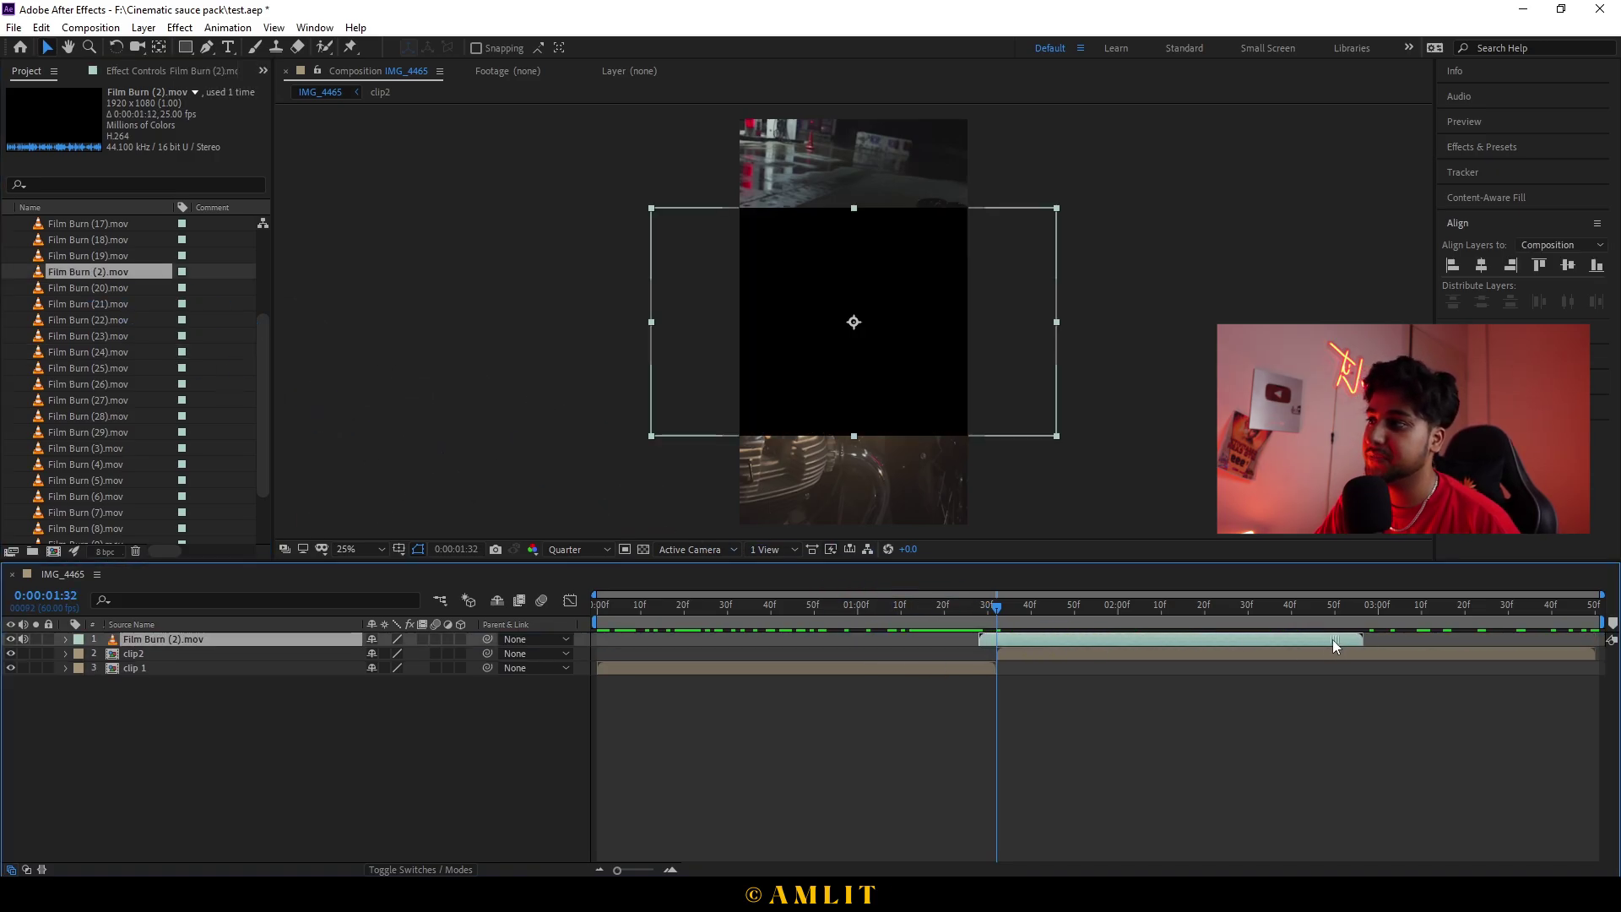
pyautogui.moveTo(1332, 640); pyautogui.dragTo(1212, 652)
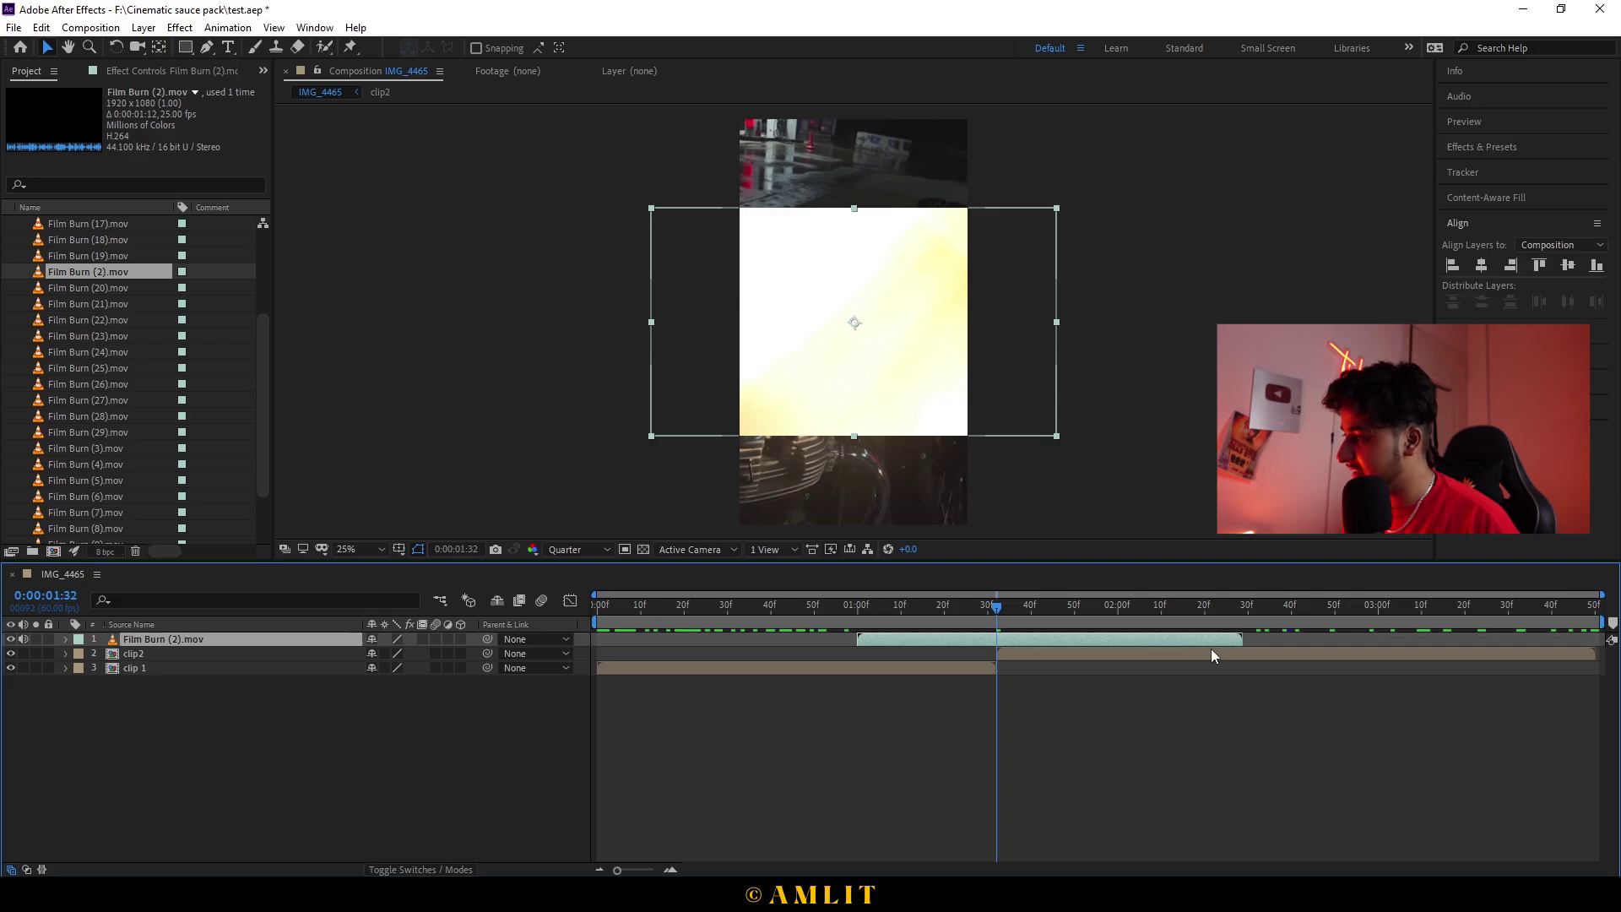
pyautogui.press('r')
pyautogui.click(390, 653)
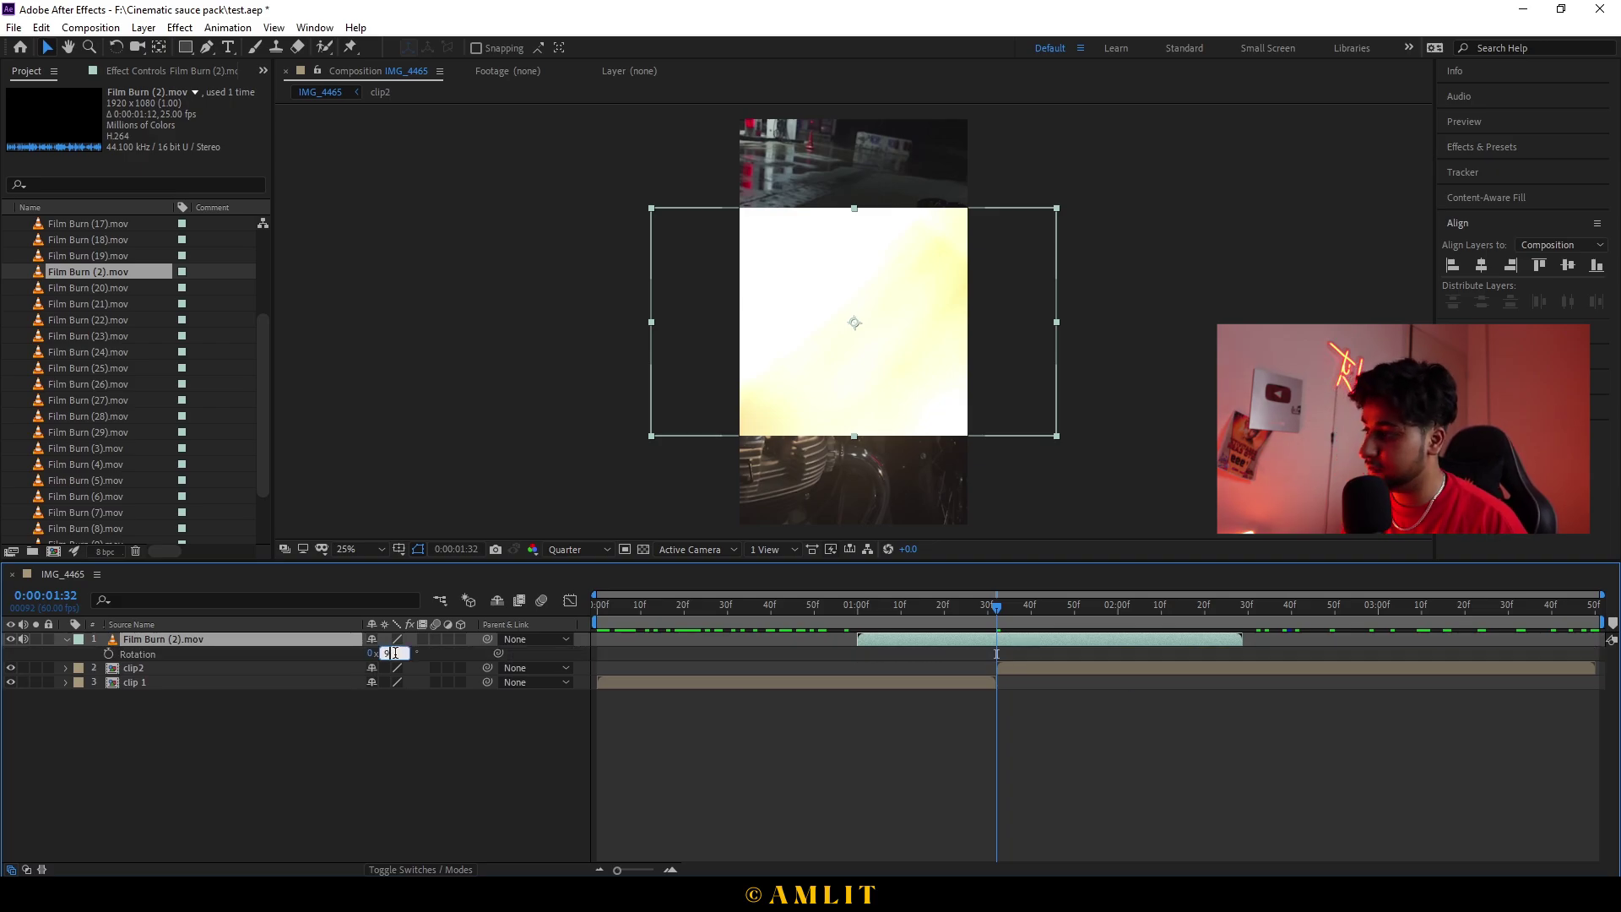
pyautogui.write('90')
pyautogui.press('Return')
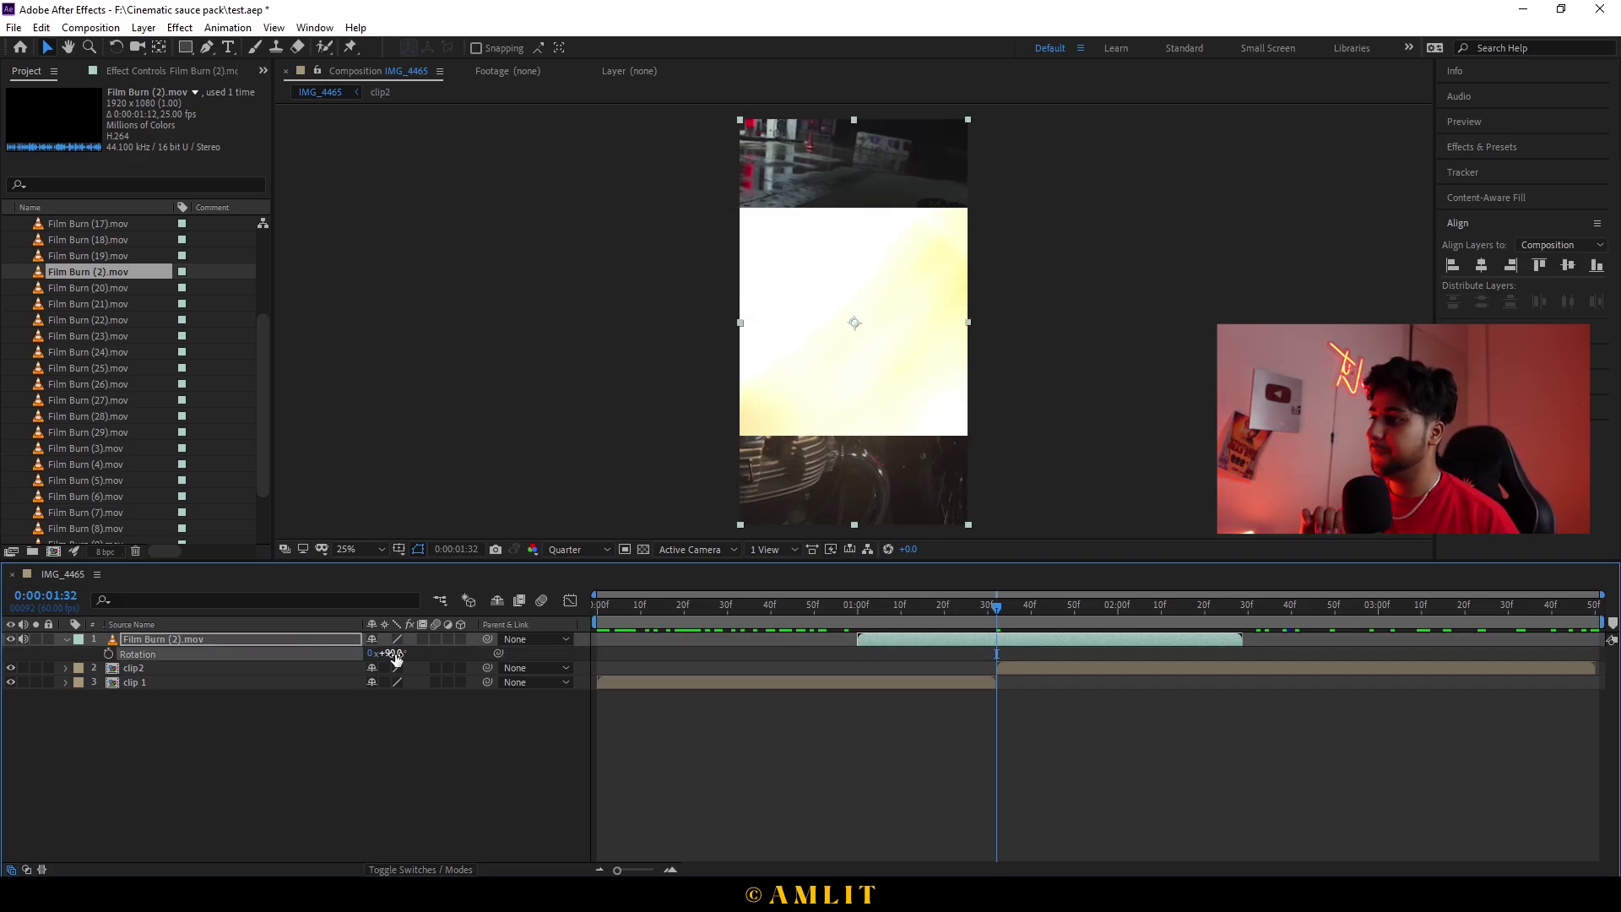
# Step: Set the Film Burn (2).mov layer's blending mode to Screen and preview the transition from the start of the composition
pyautogui.press('F4')
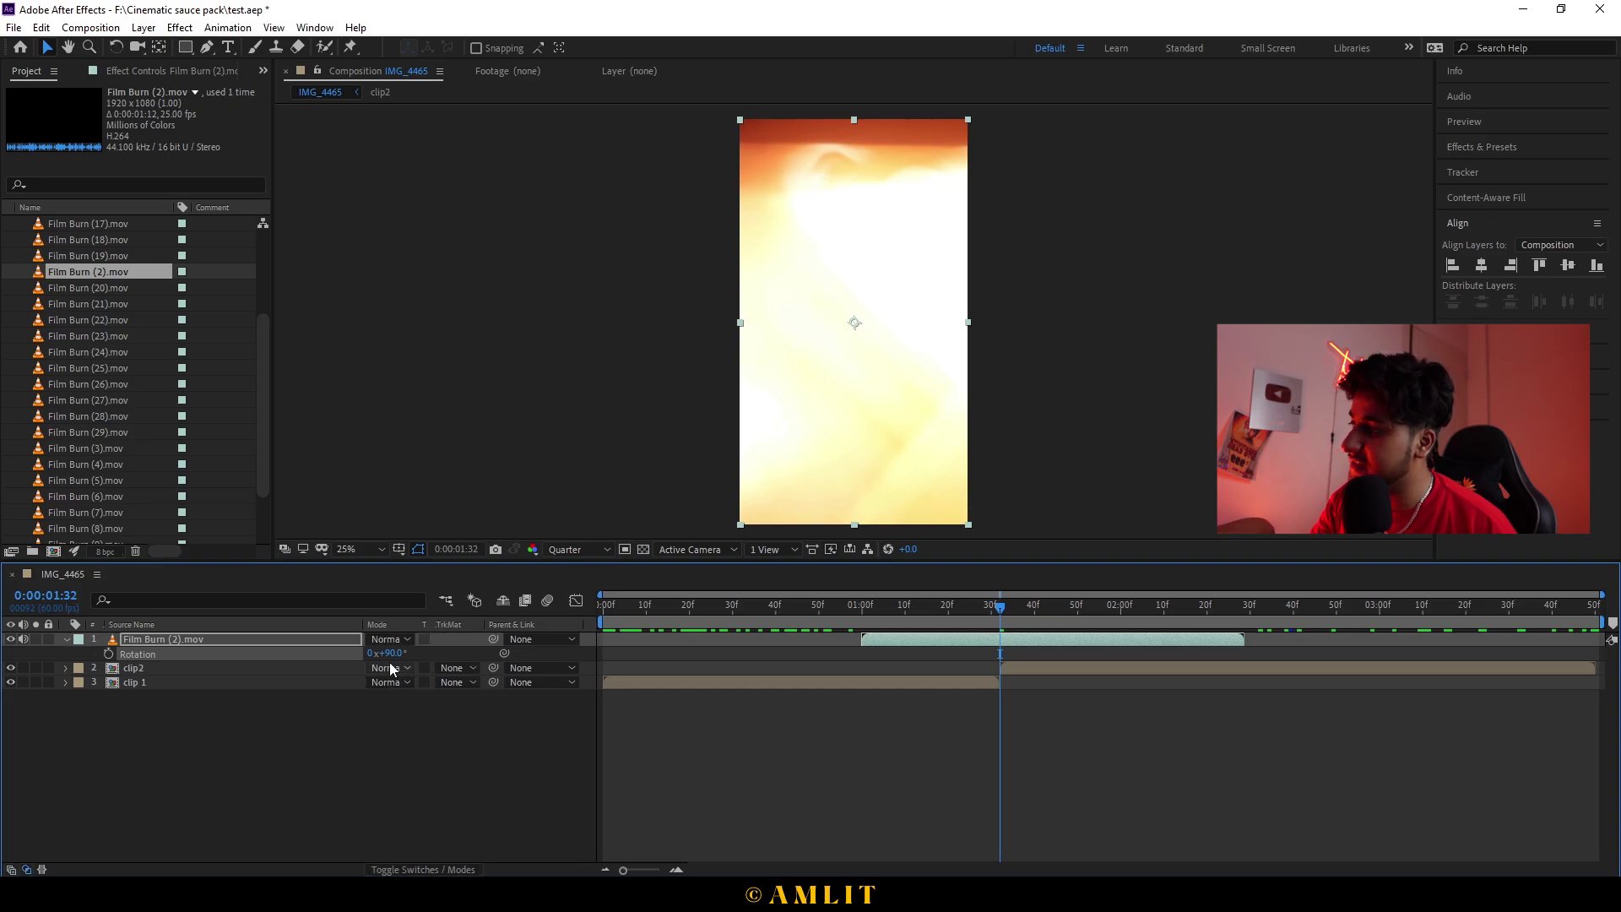
pyautogui.click(388, 639)
pyautogui.click(441, 353)
pyautogui.moveTo(903, 605); pyautogui.dragTo(467, 616)
pyautogui.press('space')
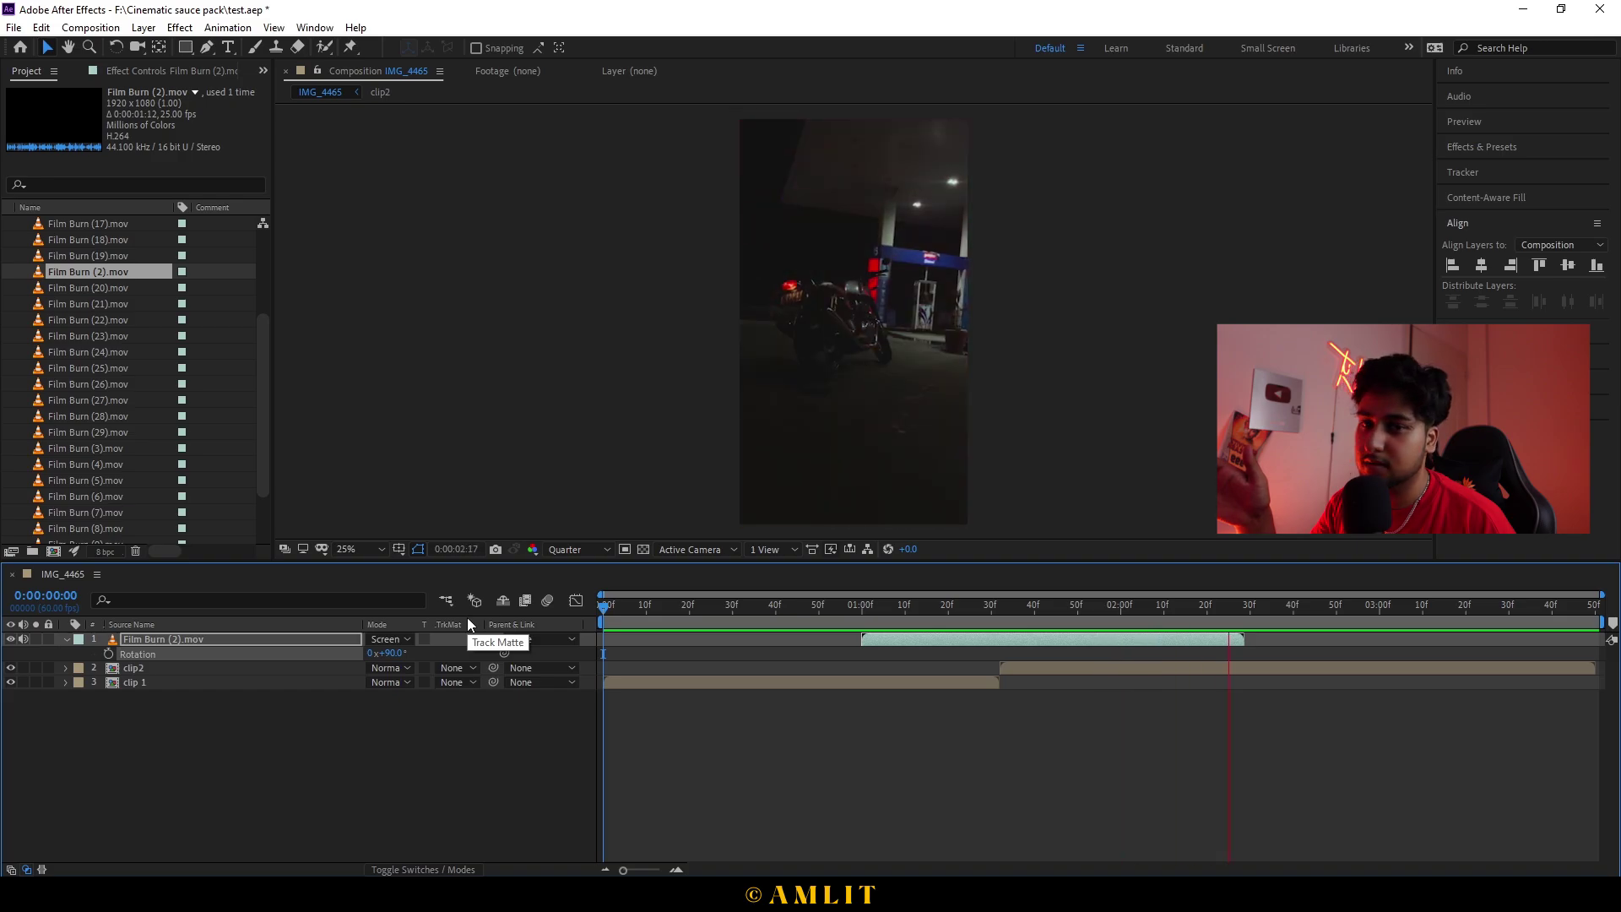
pyautogui.click(1000, 607)
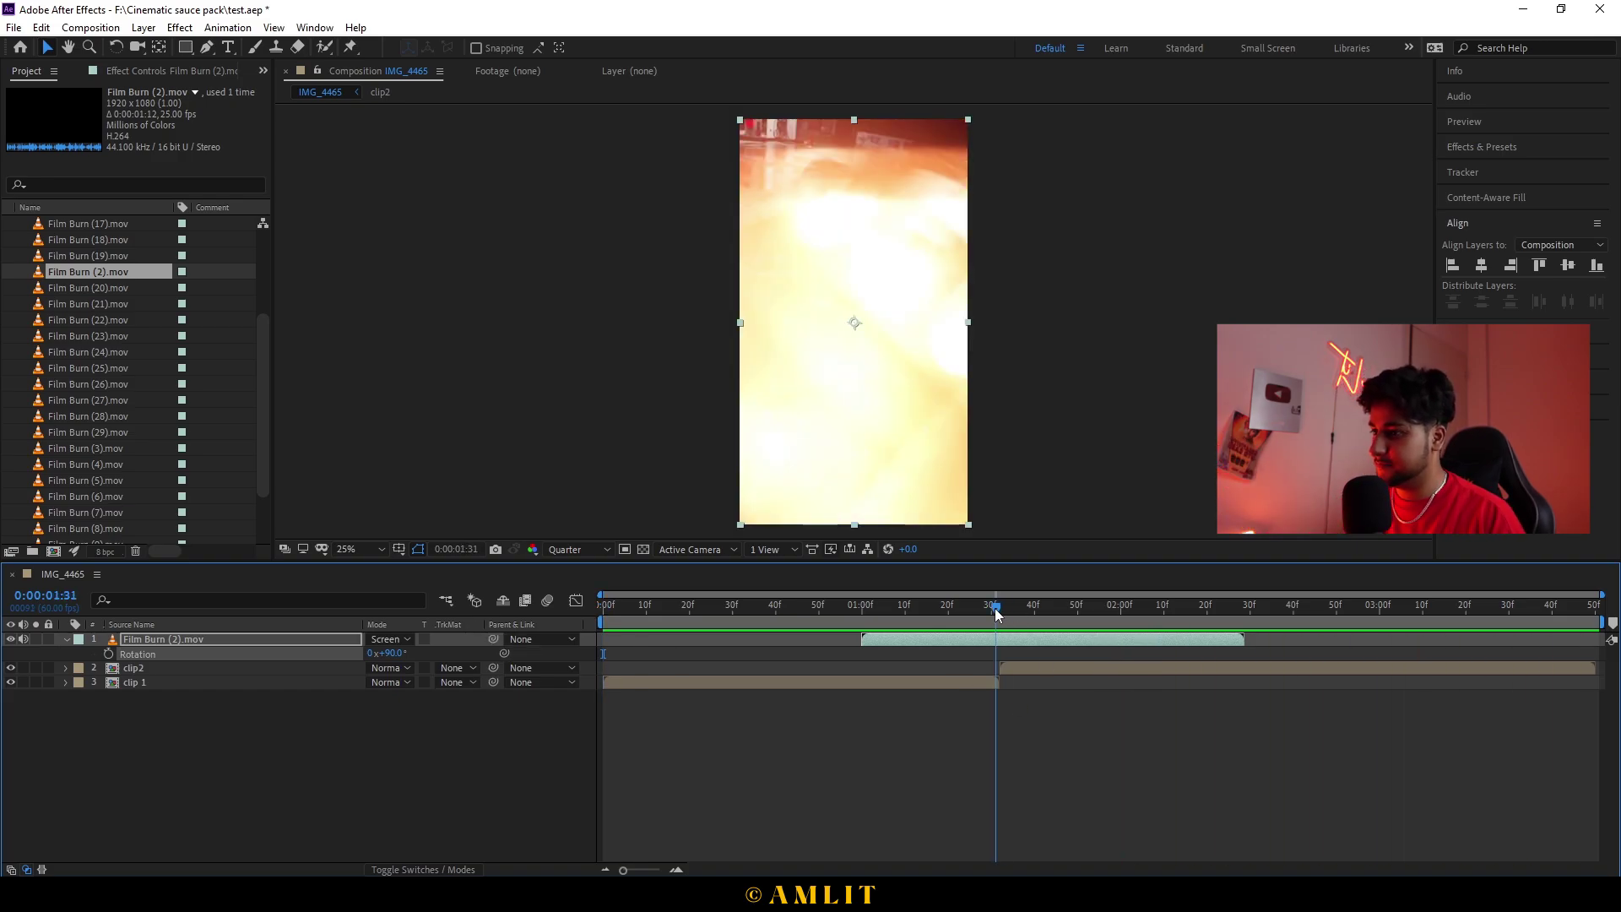
# Step: Replace the film burn layer with Film Burn (28).mov across the clip cut and rotate it 90 degrees
pyautogui.press('Delete')
pyautogui.moveTo(88, 416)
pyautogui.mouseDown()
pyautogui.moveTo(834, 716)
pyautogui.moveTo(977, 636)
pyautogui.mouseUp()
pyautogui.moveTo(1246, 643); pyautogui.dragTo(1072, 644)
pyautogui.press('r')
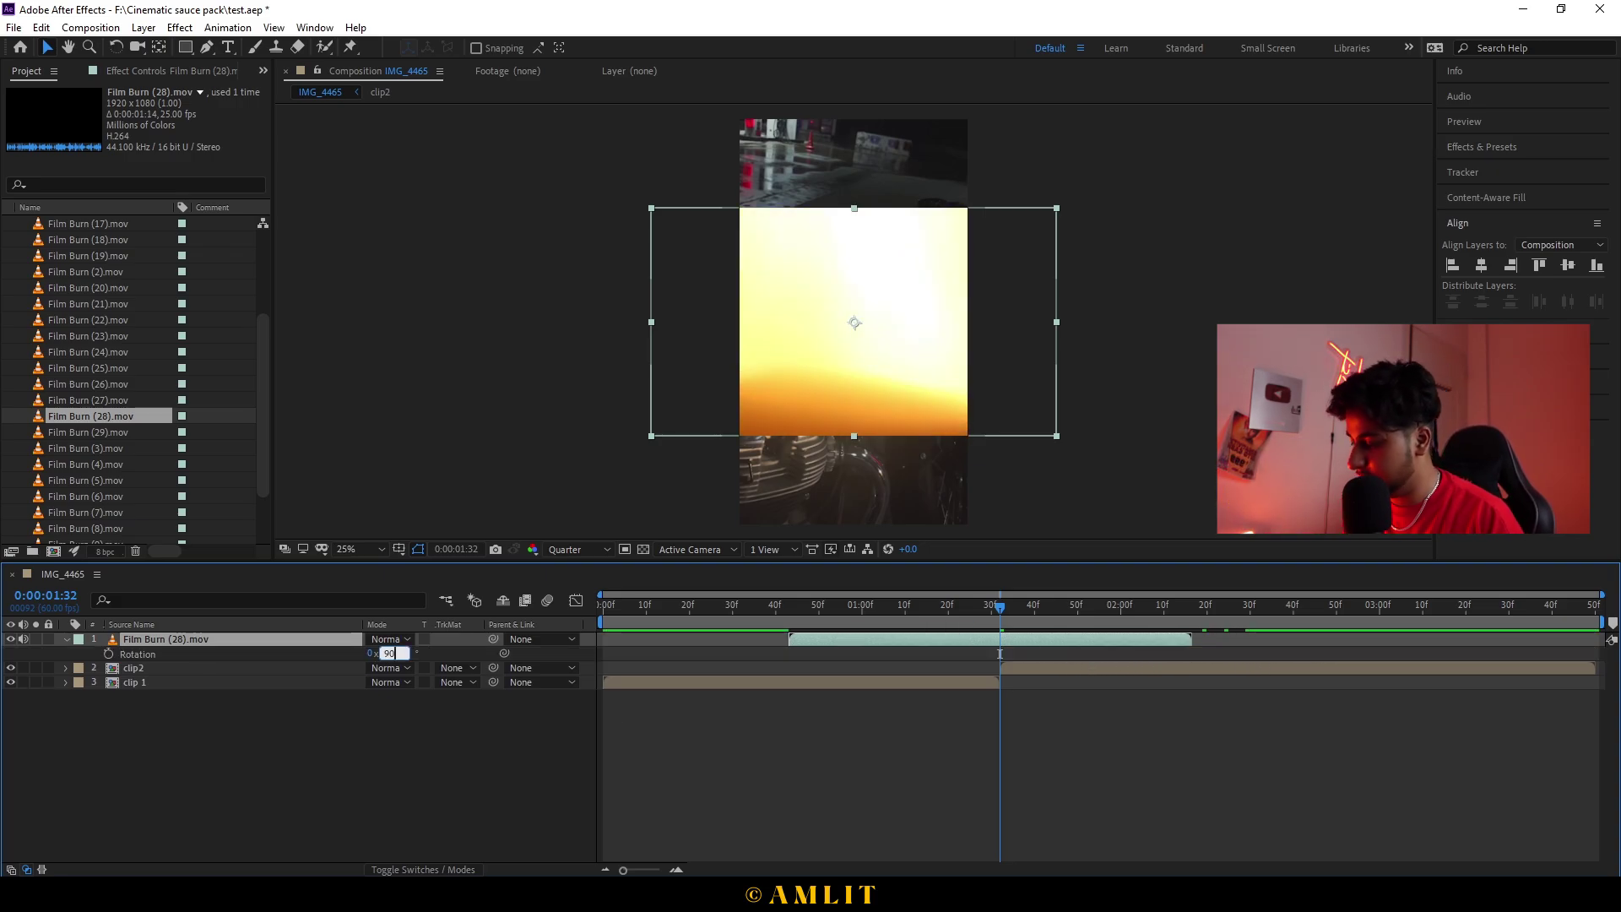
pyautogui.write('90')
pyautogui.press('Return')
# Step: Set the Film Burn (28).mov layer's blending mode to Screen, preview from the start, and return the playhead to the cut
pyautogui.click(389, 639)
pyautogui.click(451, 353)
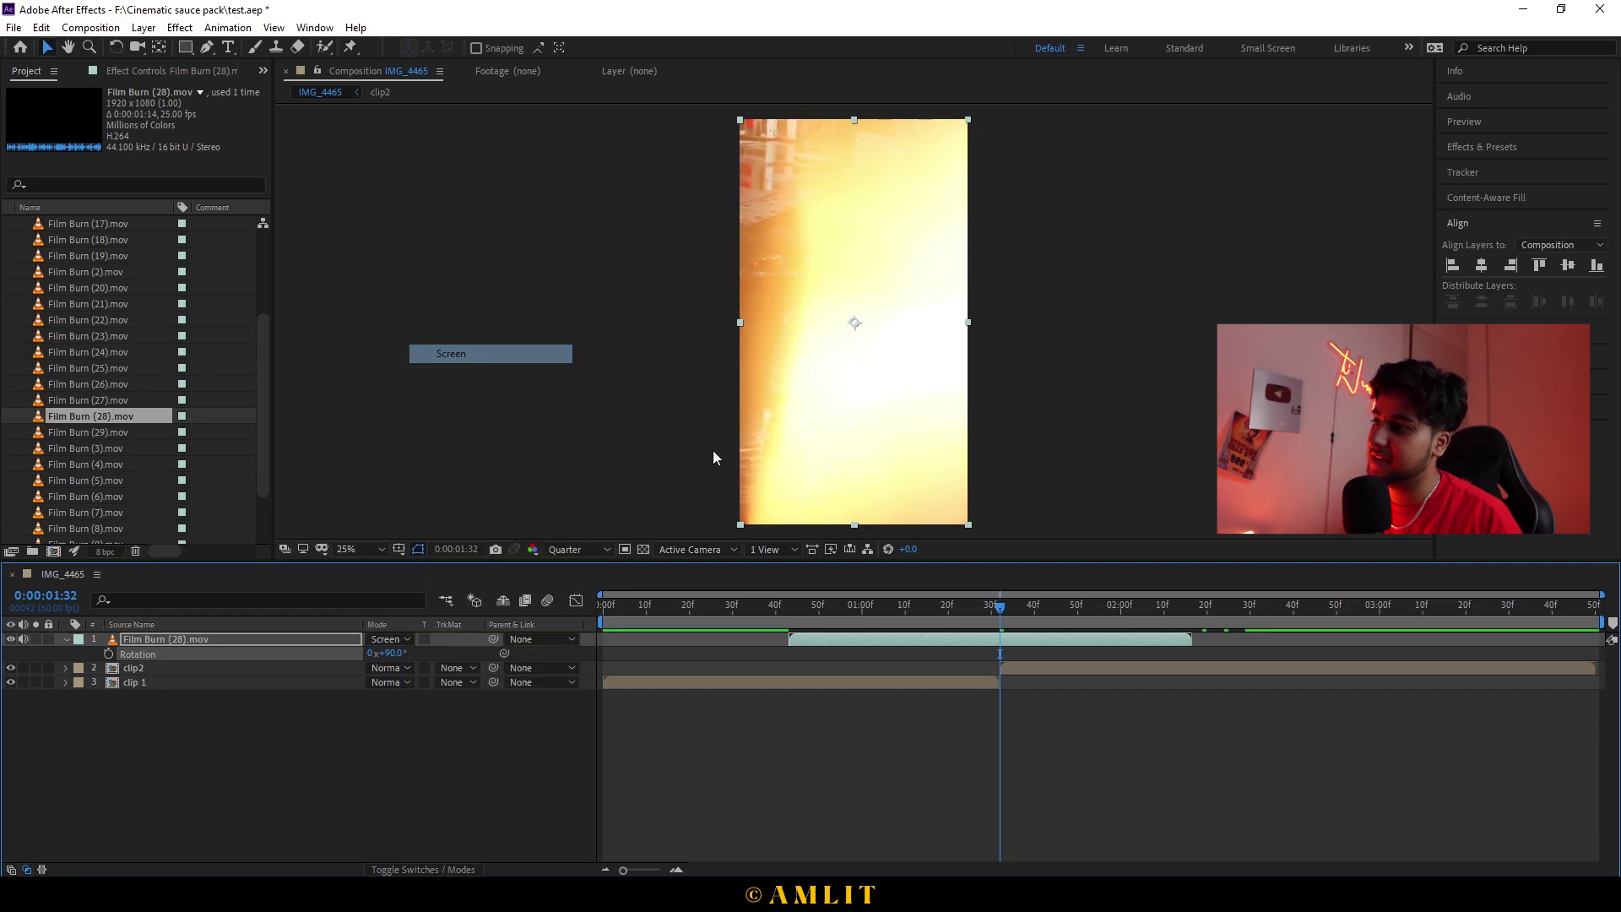
pyautogui.moveTo(1000, 605); pyautogui.dragTo(511, 612)
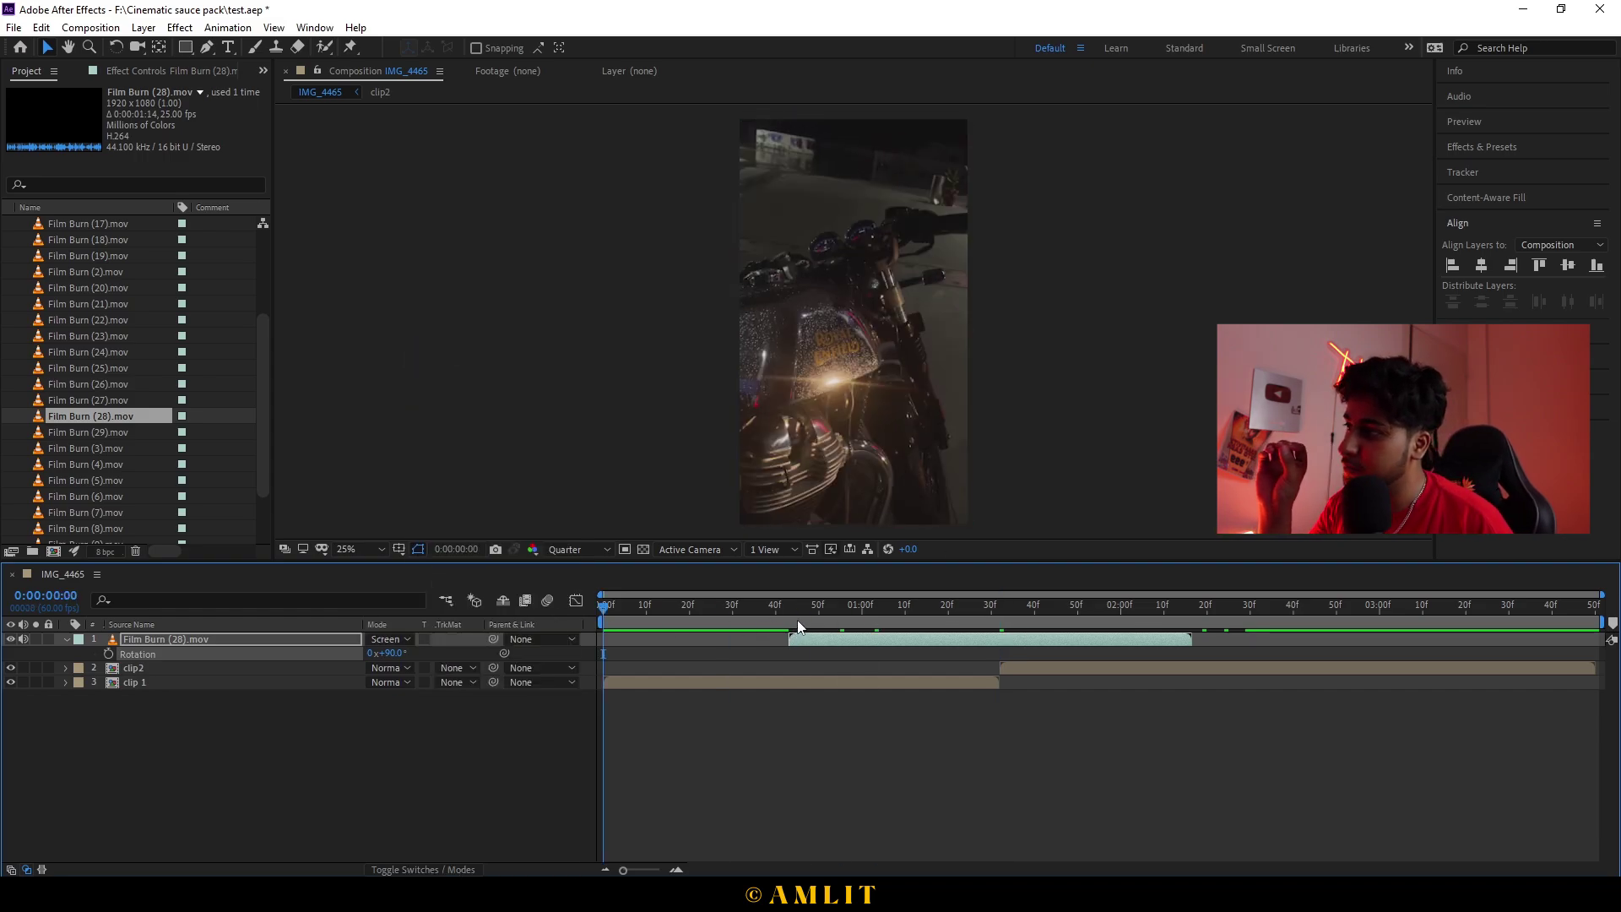
pyautogui.press('space')
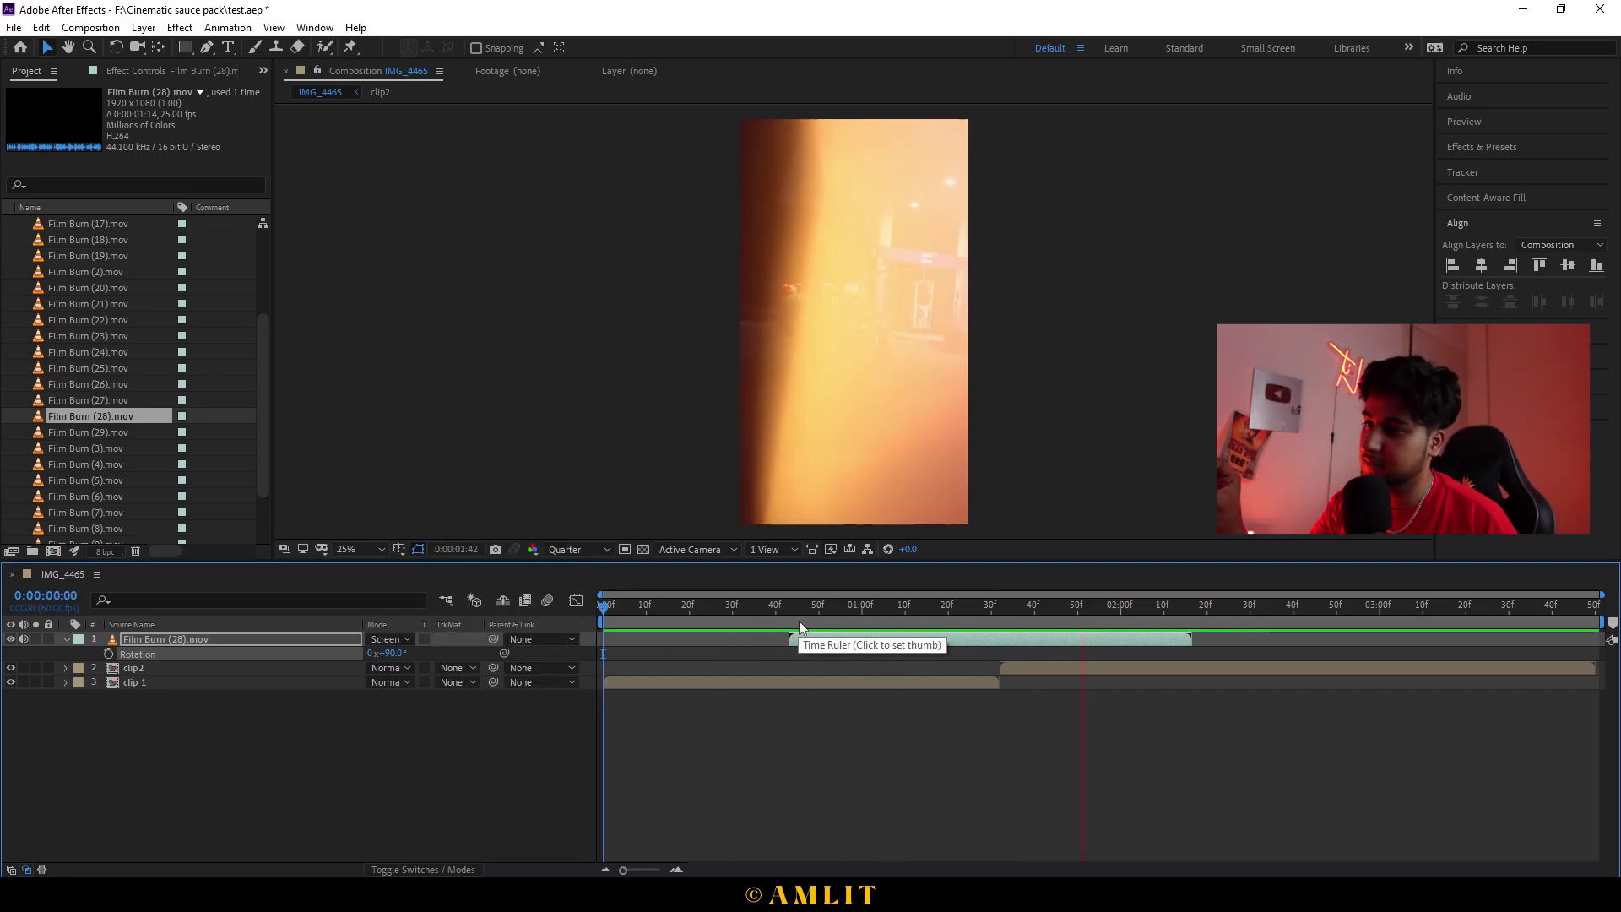
pyautogui.press('space')
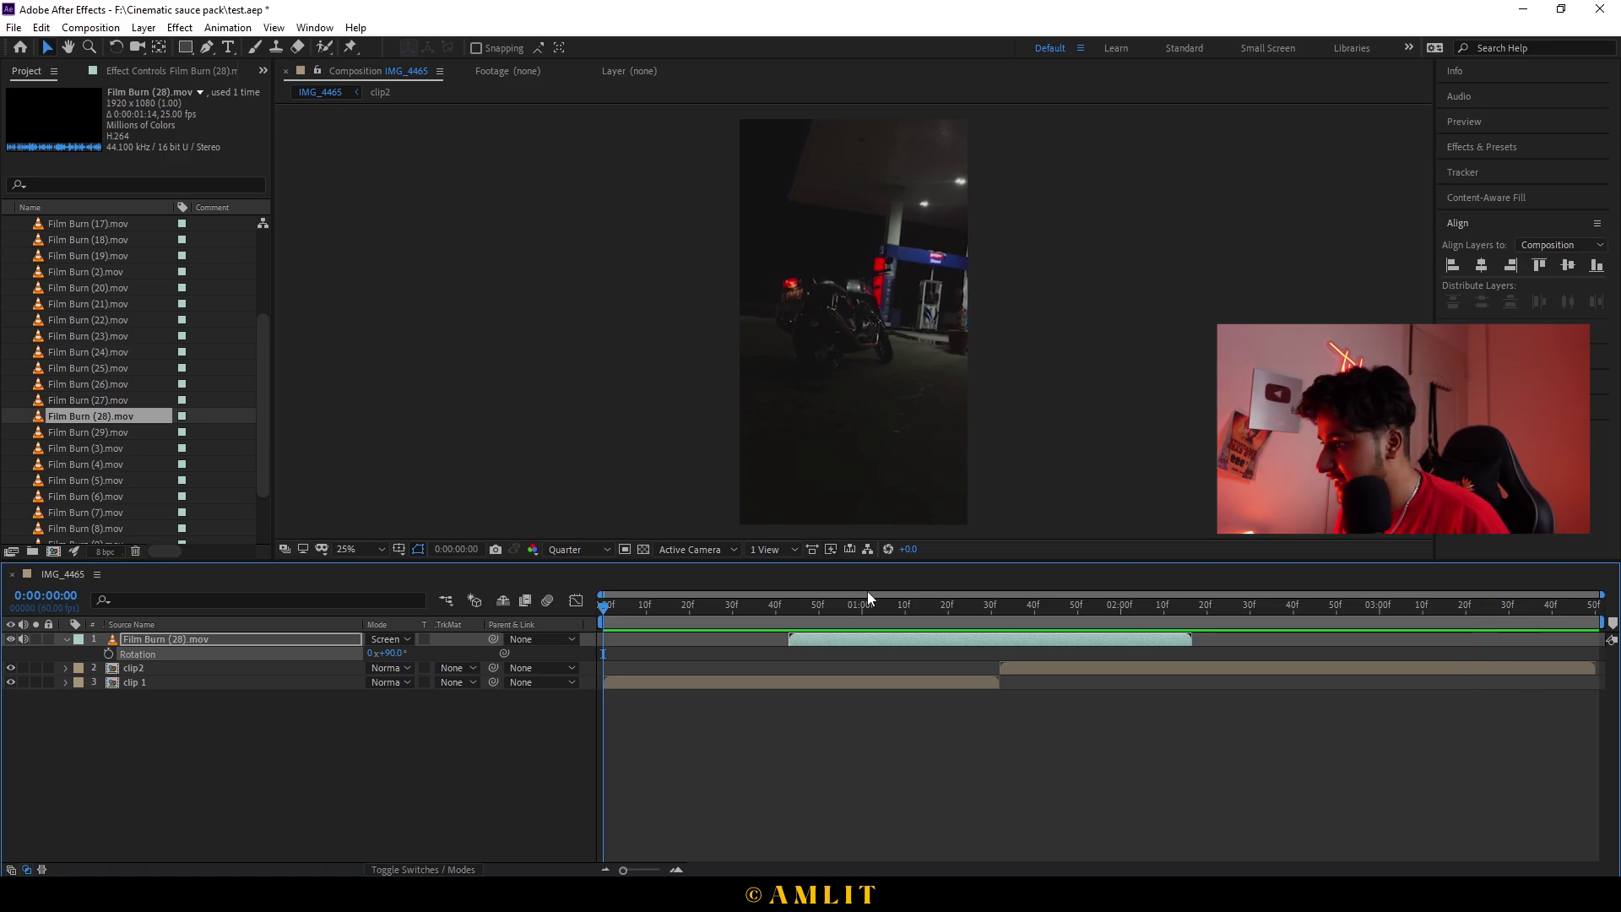
pyautogui.moveTo(868, 601); pyautogui.dragTo(1012, 622)
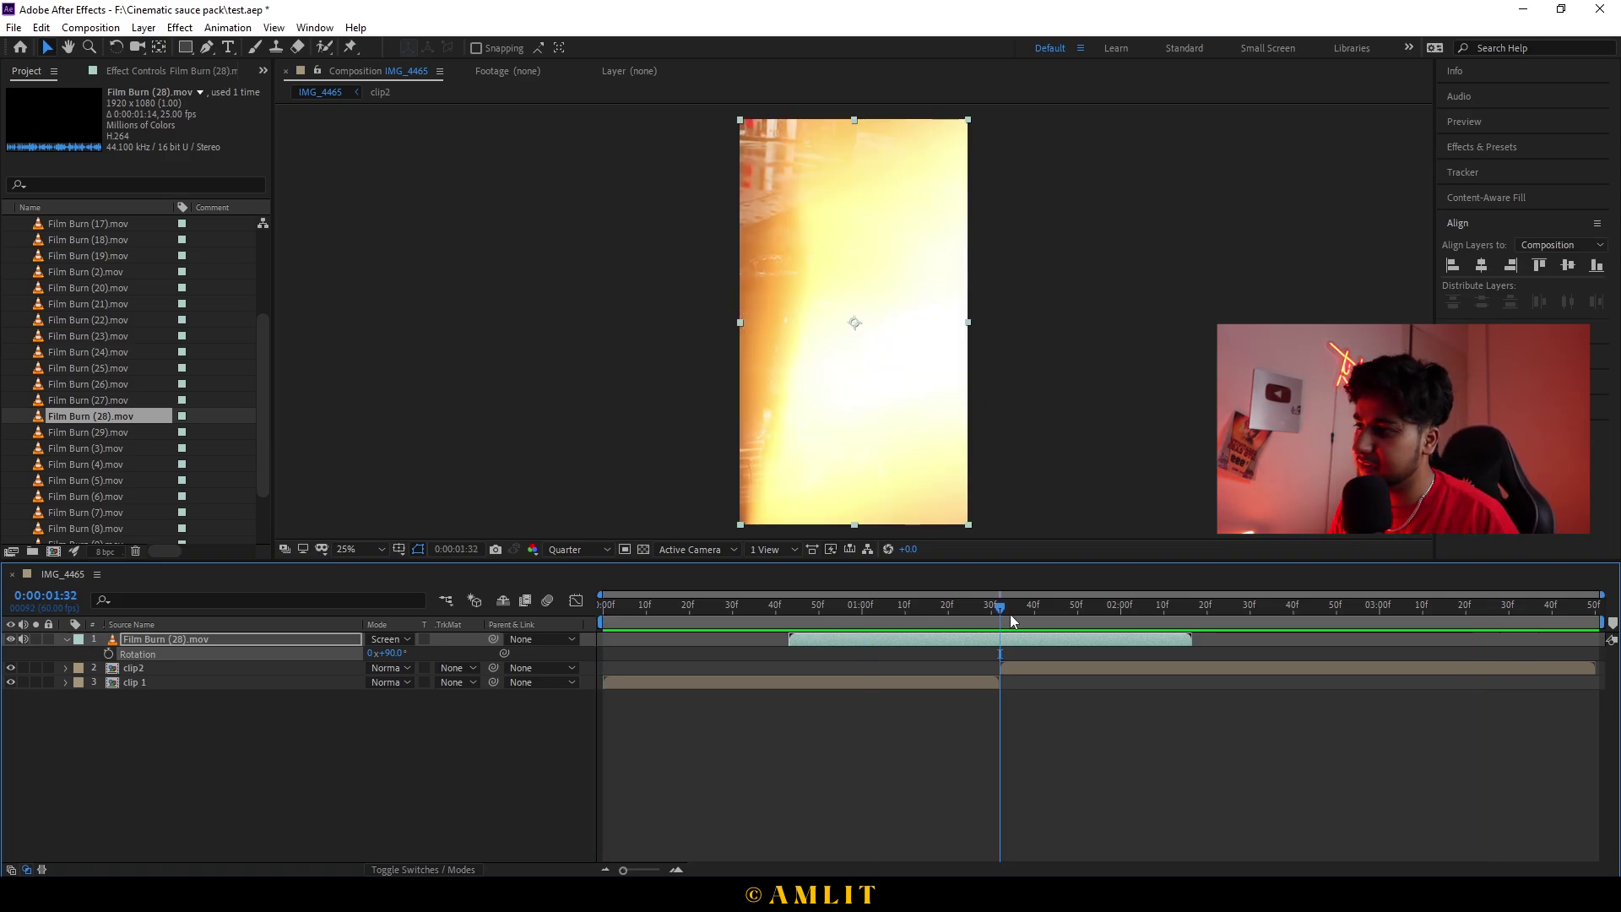
# Step: Replace the Film Burn (28).mov layer with Film Burn (4).mov positioned across the cut
pyautogui.press('Delete')
pyautogui.click(1009, 622)
pyautogui.moveTo(94, 469); pyautogui.dragTo(1008, 635)
pyautogui.moveTo(1186, 639); pyautogui.dragTo(1003, 648)
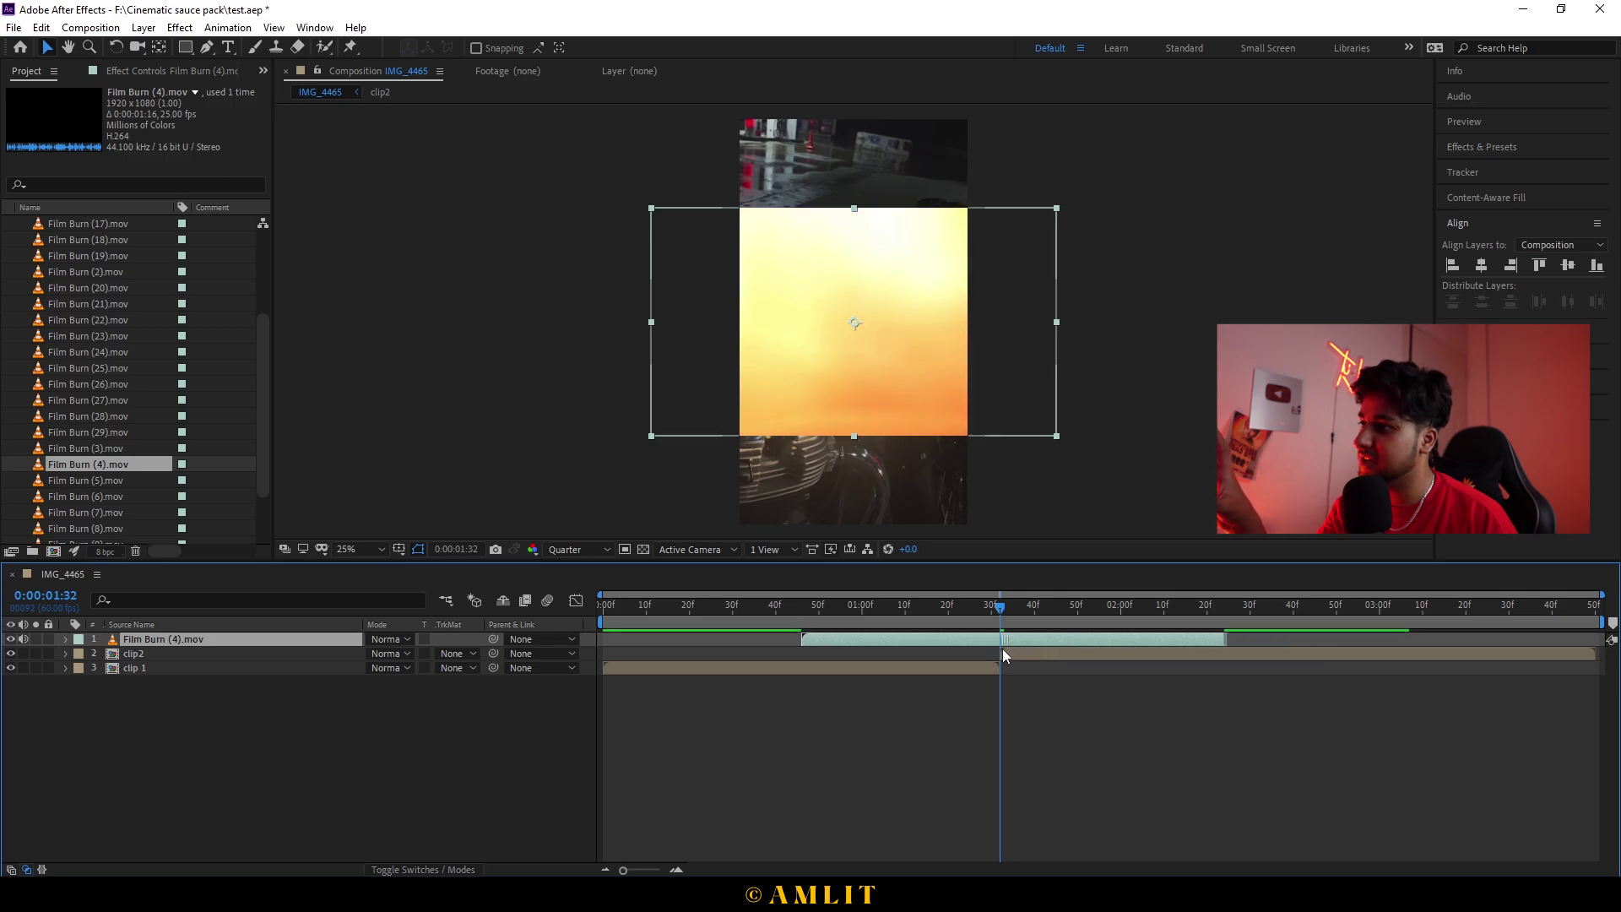
# Step: Add Film Burn (7).mov centred over the cut between the clips and delete the Film Burn (4).mov layer
pyautogui.moveTo(93, 512)
pyautogui.mouseDown()
pyautogui.moveTo(871, 648)
pyautogui.moveTo(923, 644)
pyautogui.mouseUp()
pyautogui.click(1095, 639)
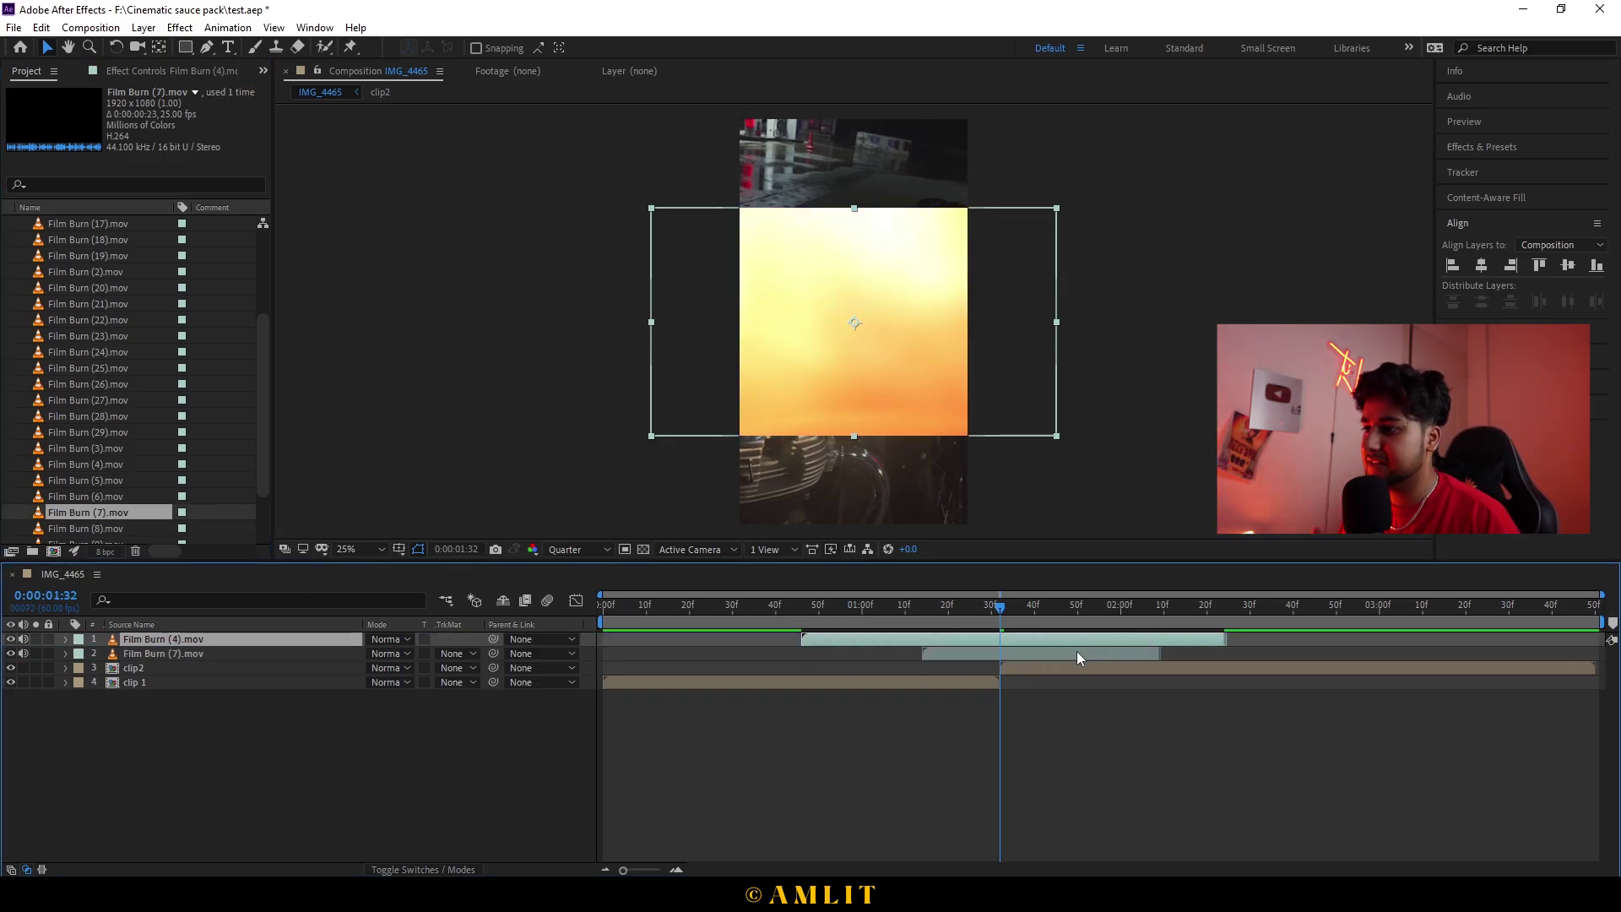
pyautogui.press('Delete')
pyautogui.moveTo(1092, 640); pyautogui.dragTo(1081, 641)
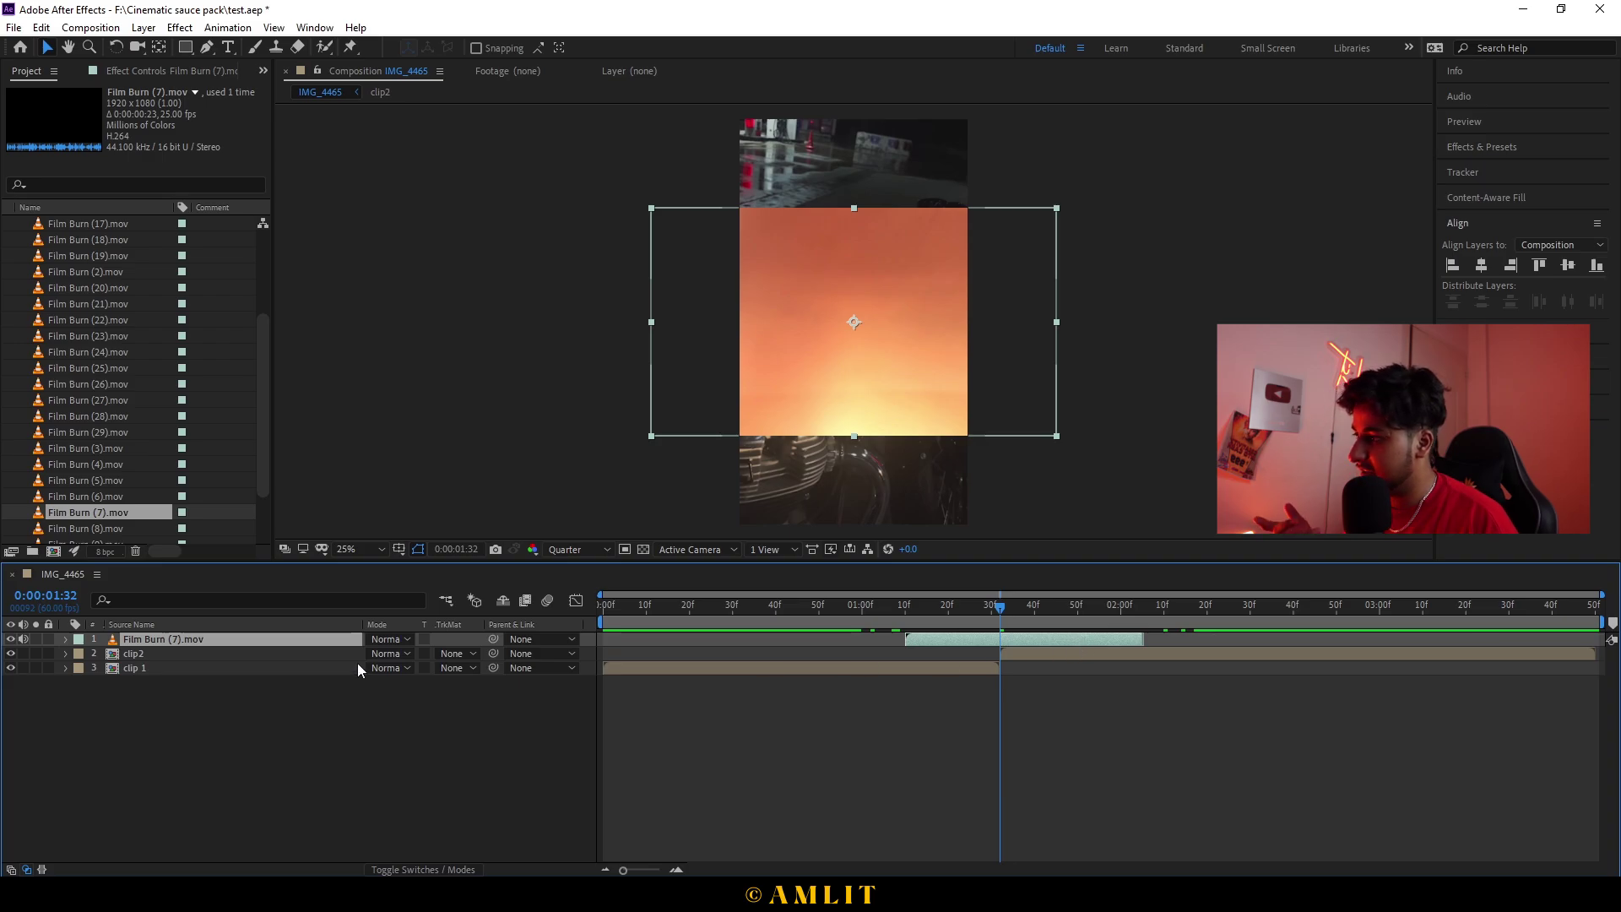
# Step: Rotate the Film Burn (7).mov layer 90 degrees and set its blending mode to Screen
pyautogui.write('r')
pyautogui.write('90')
pyautogui.press('Return')
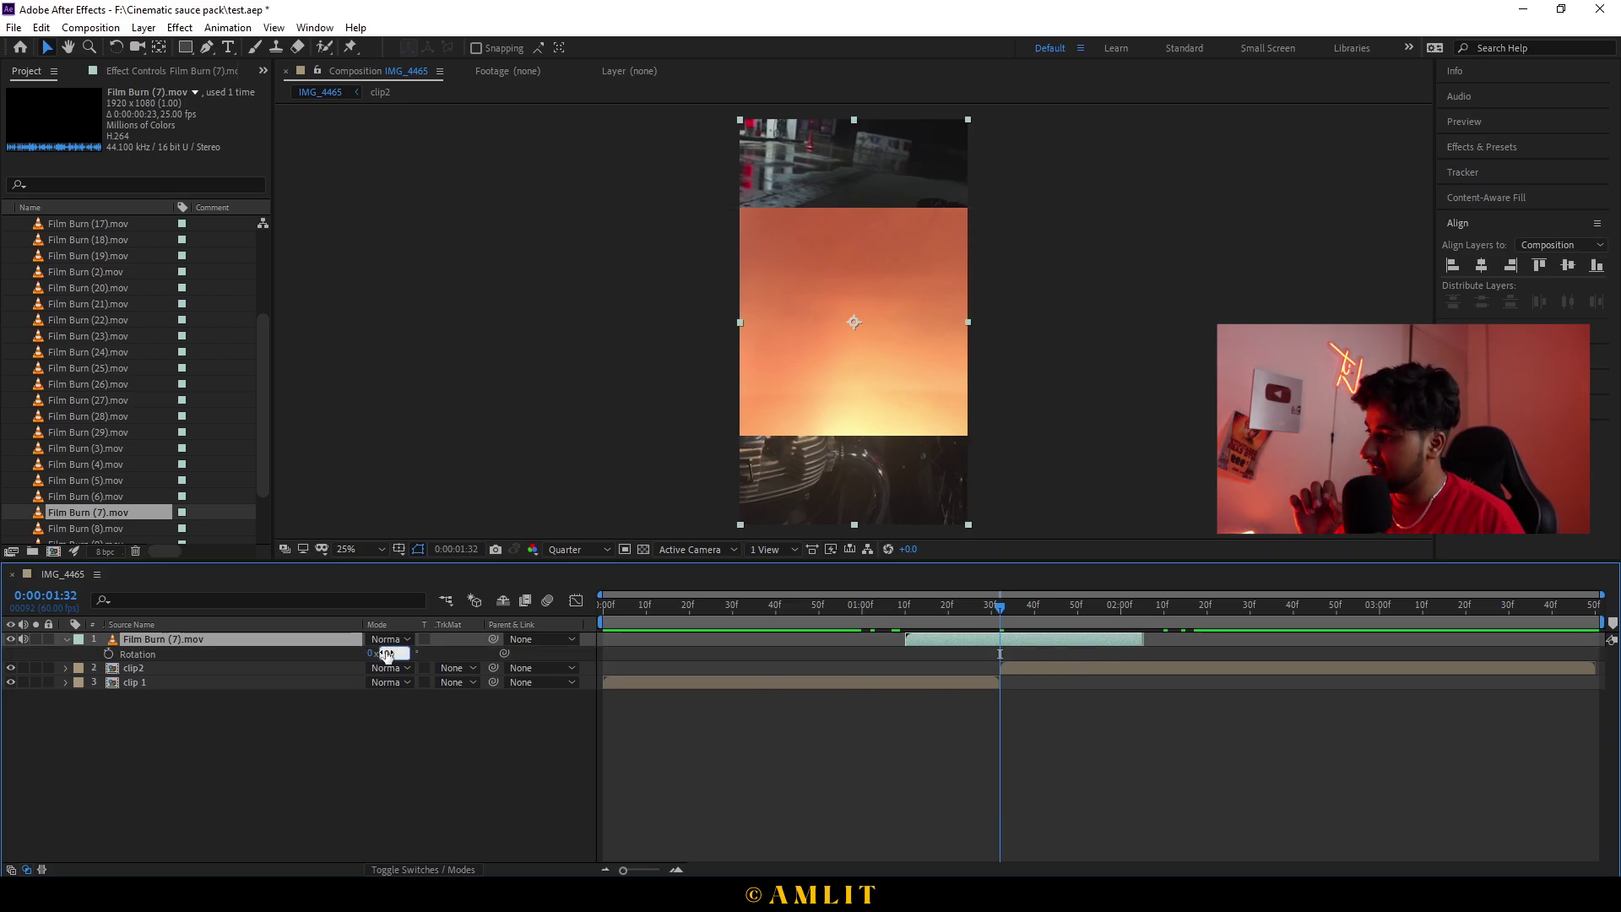
pyautogui.click(388, 639)
pyautogui.click(477, 354)
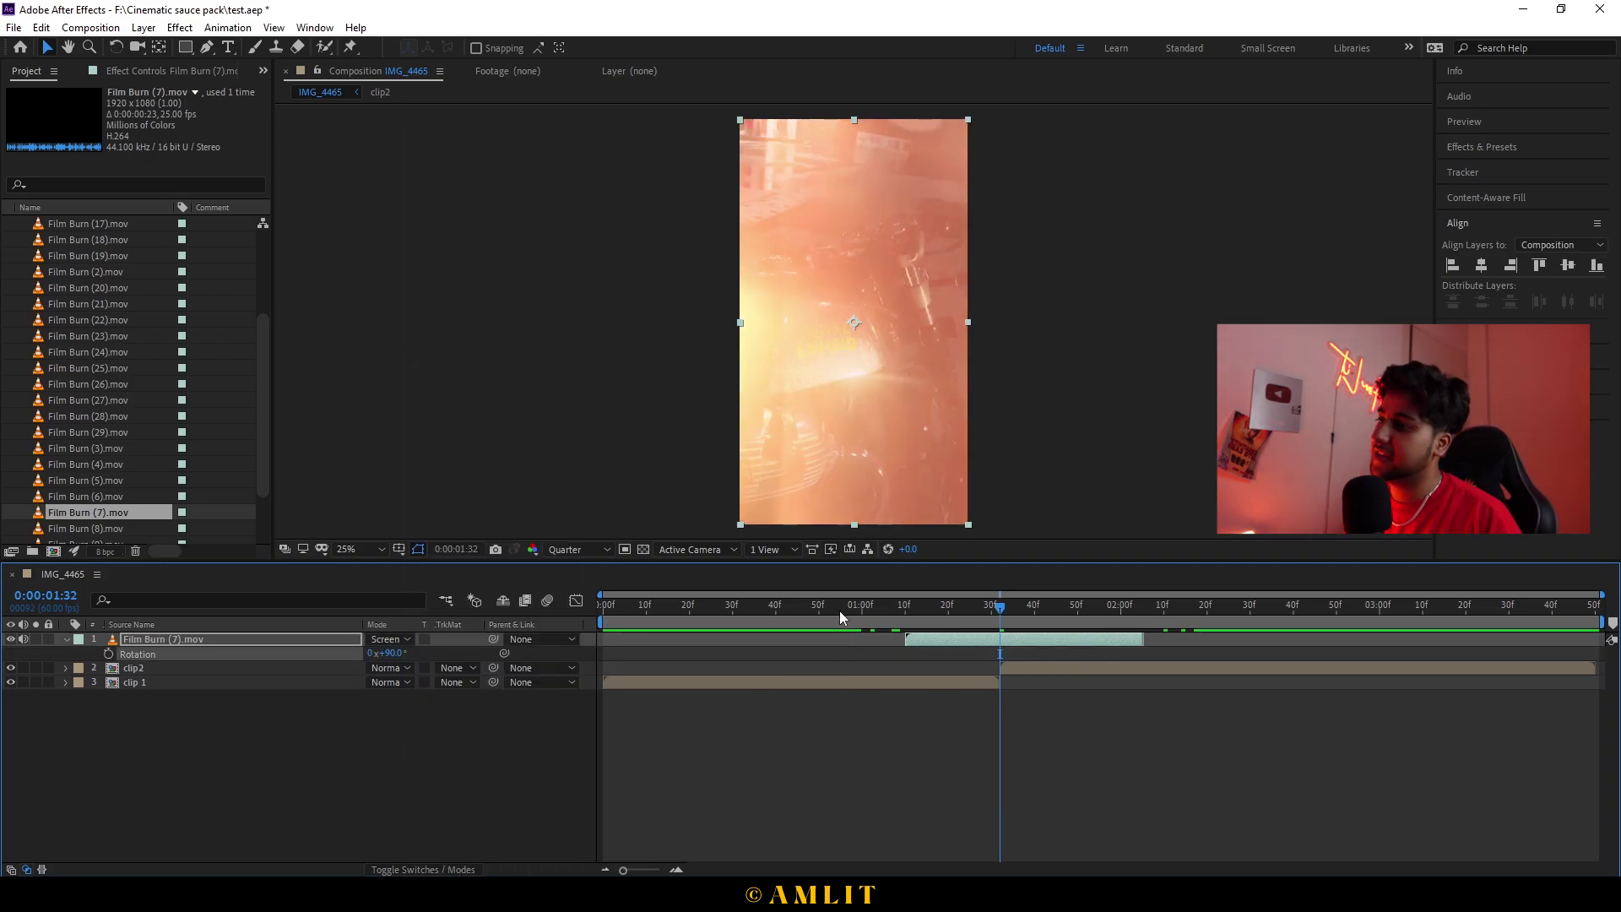
# Step: Preview the Film Burn (7).mov transition from the start of the composition and return the playhead to 0:00:00:00
pyautogui.moveTo(839, 610); pyautogui.dragTo(422, 611)
pyautogui.press('space')
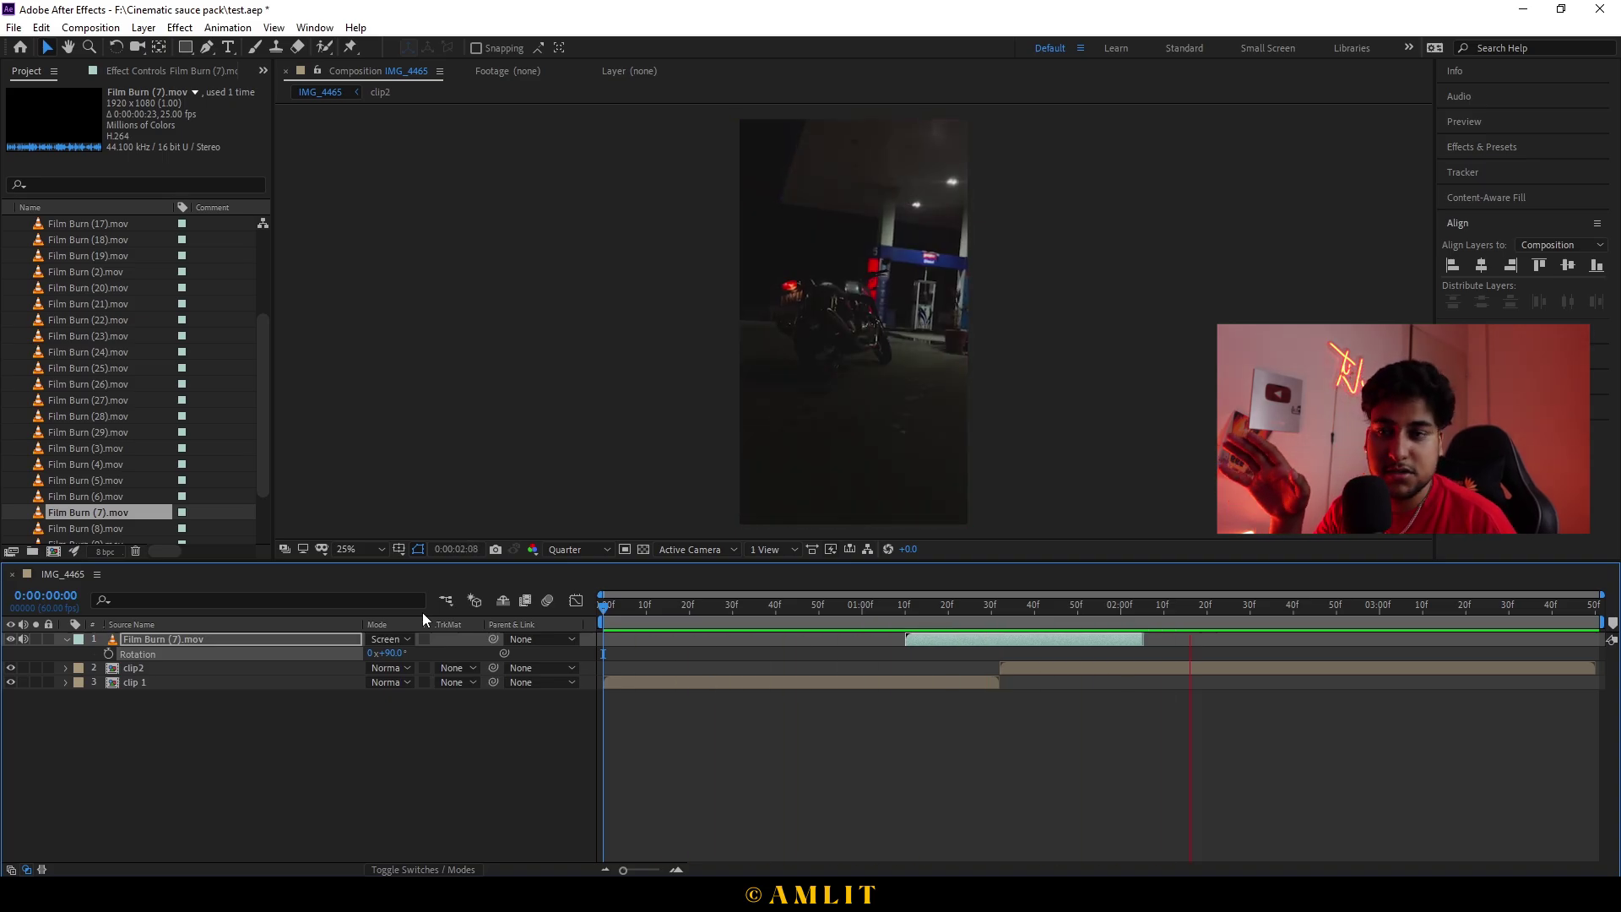
pyautogui.press('space')
pyautogui.moveTo(1212, 611); pyautogui.dragTo(330, 629)
# Step: Collapse the Film Burns folder and look through the thumbnails of the images in the Letterbox folder
pyautogui.scroll(5, 217, 236)
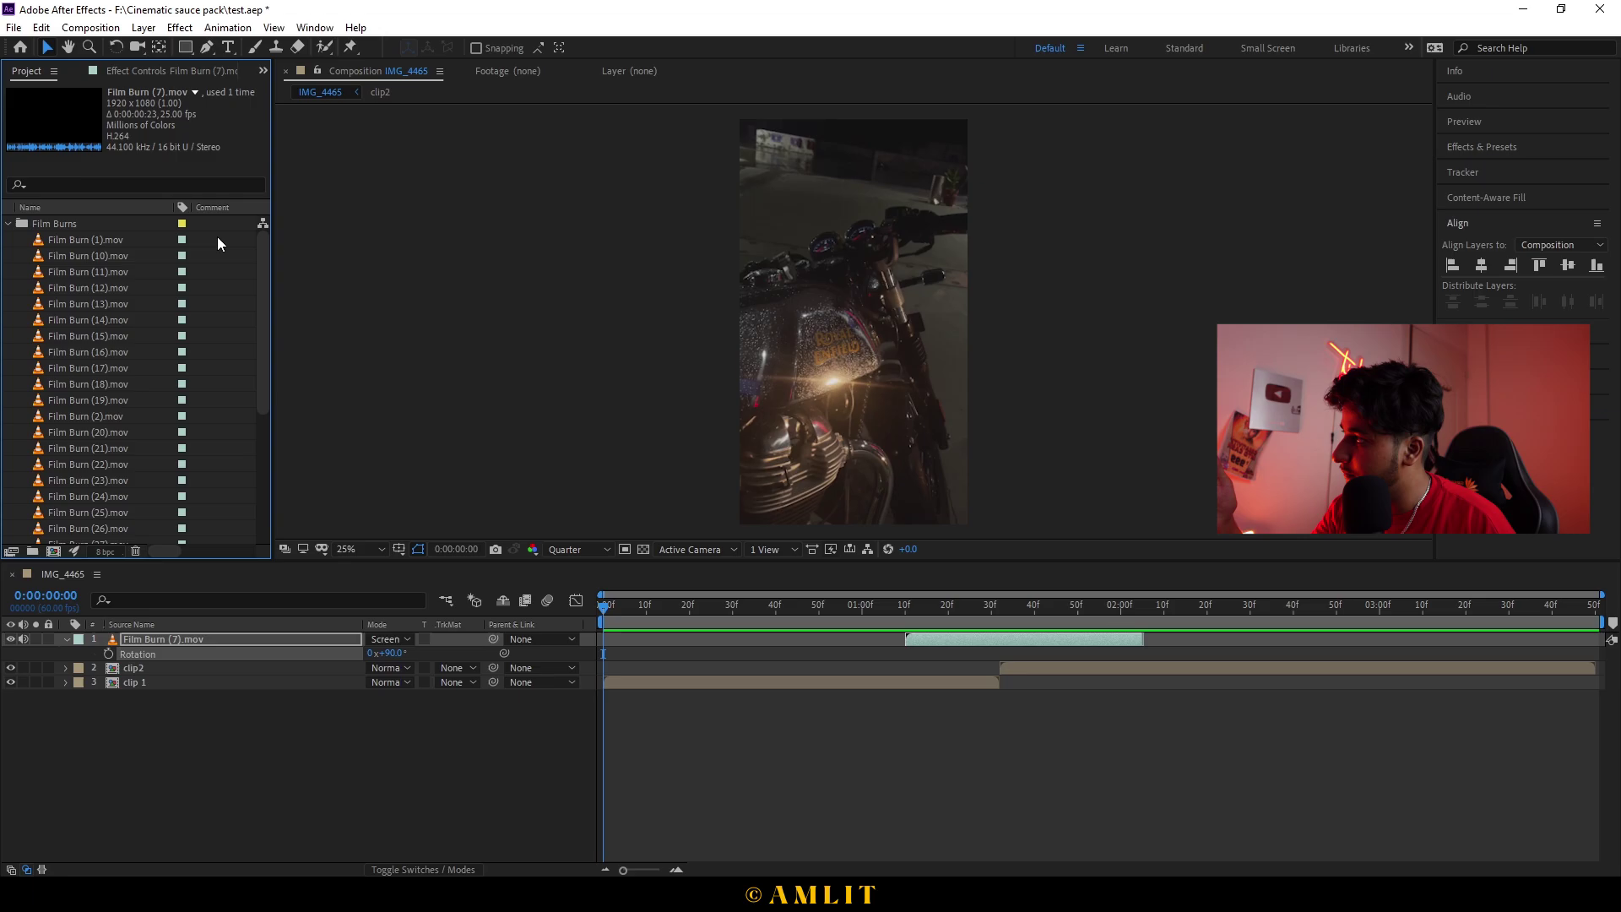
pyautogui.click(6, 223)
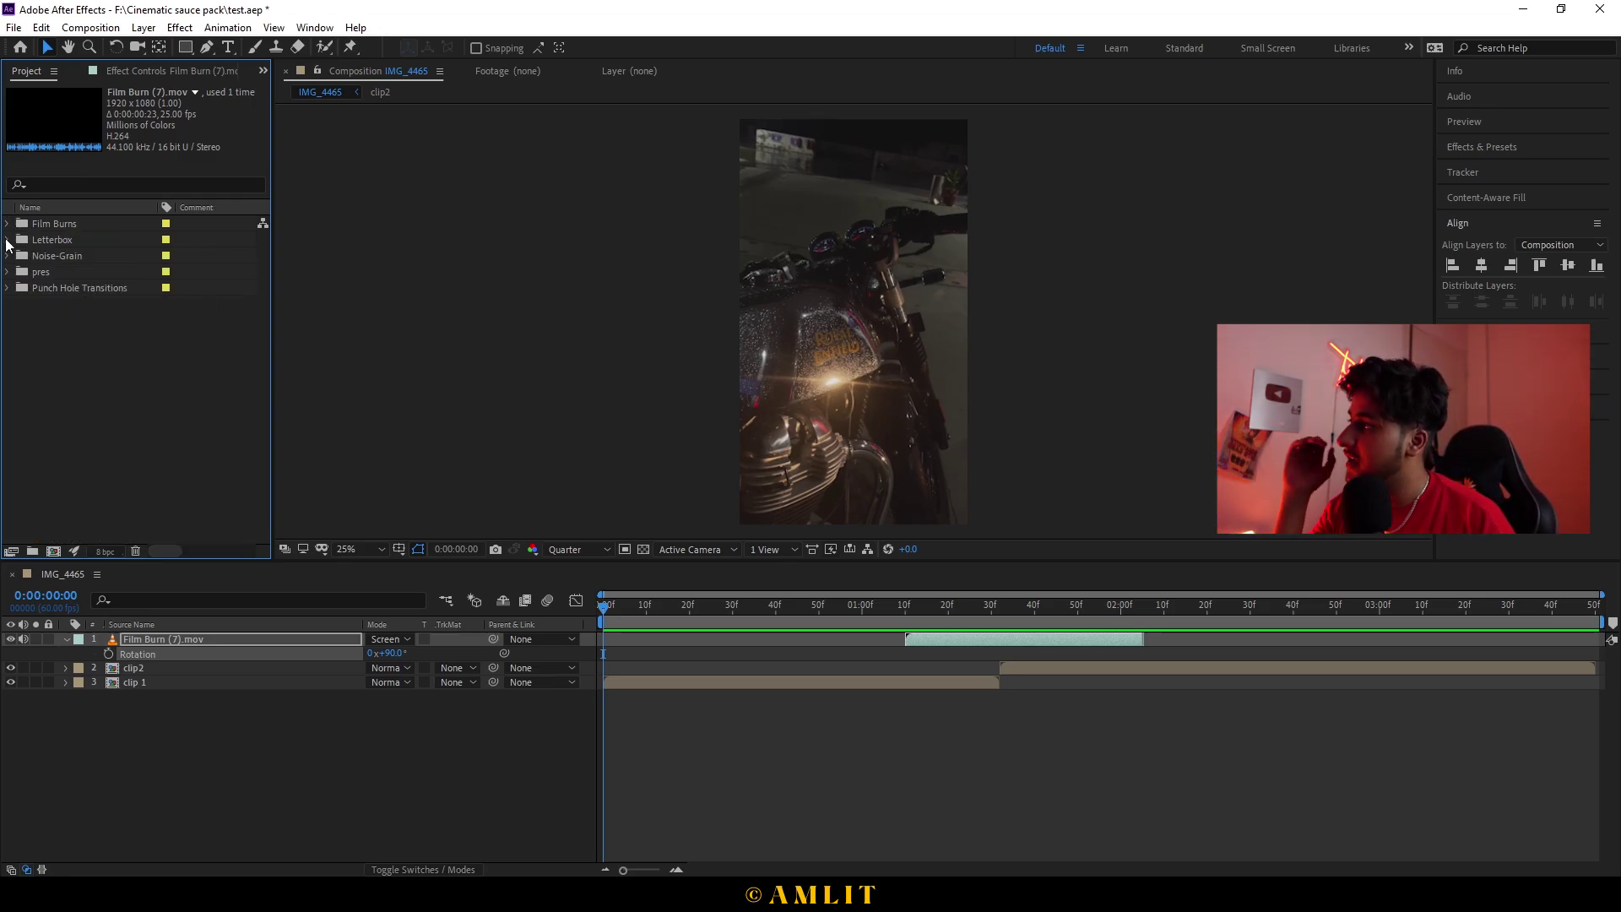
pyautogui.click(7, 241)
pyautogui.click(101, 257)
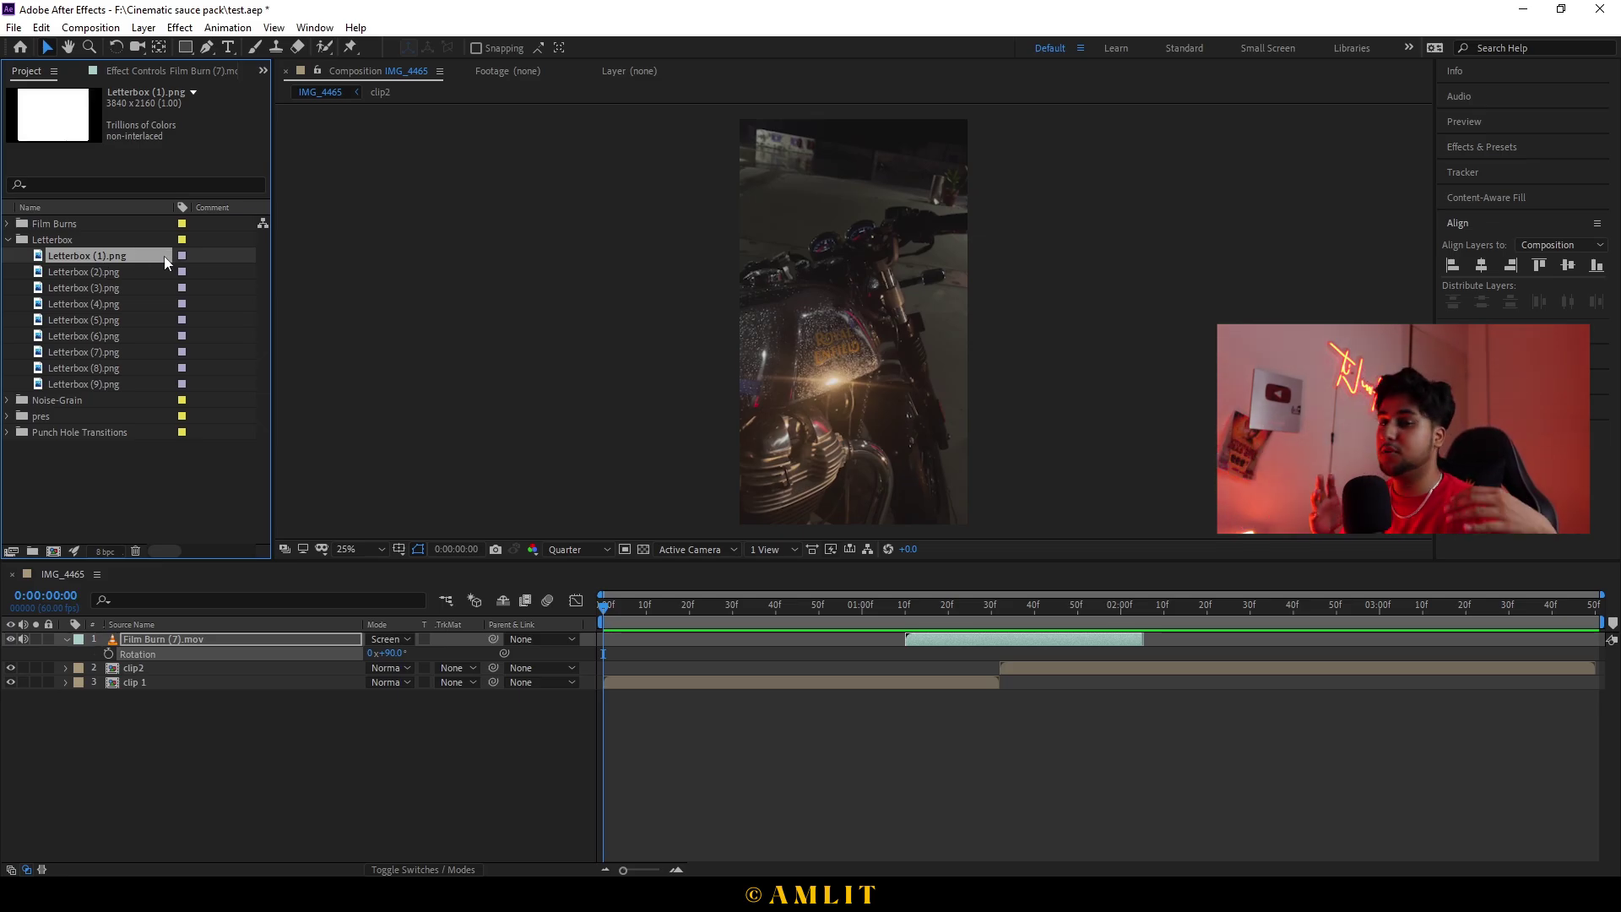
pyautogui.click(112, 284)
pyautogui.click(83, 306)
pyautogui.click(79, 321)
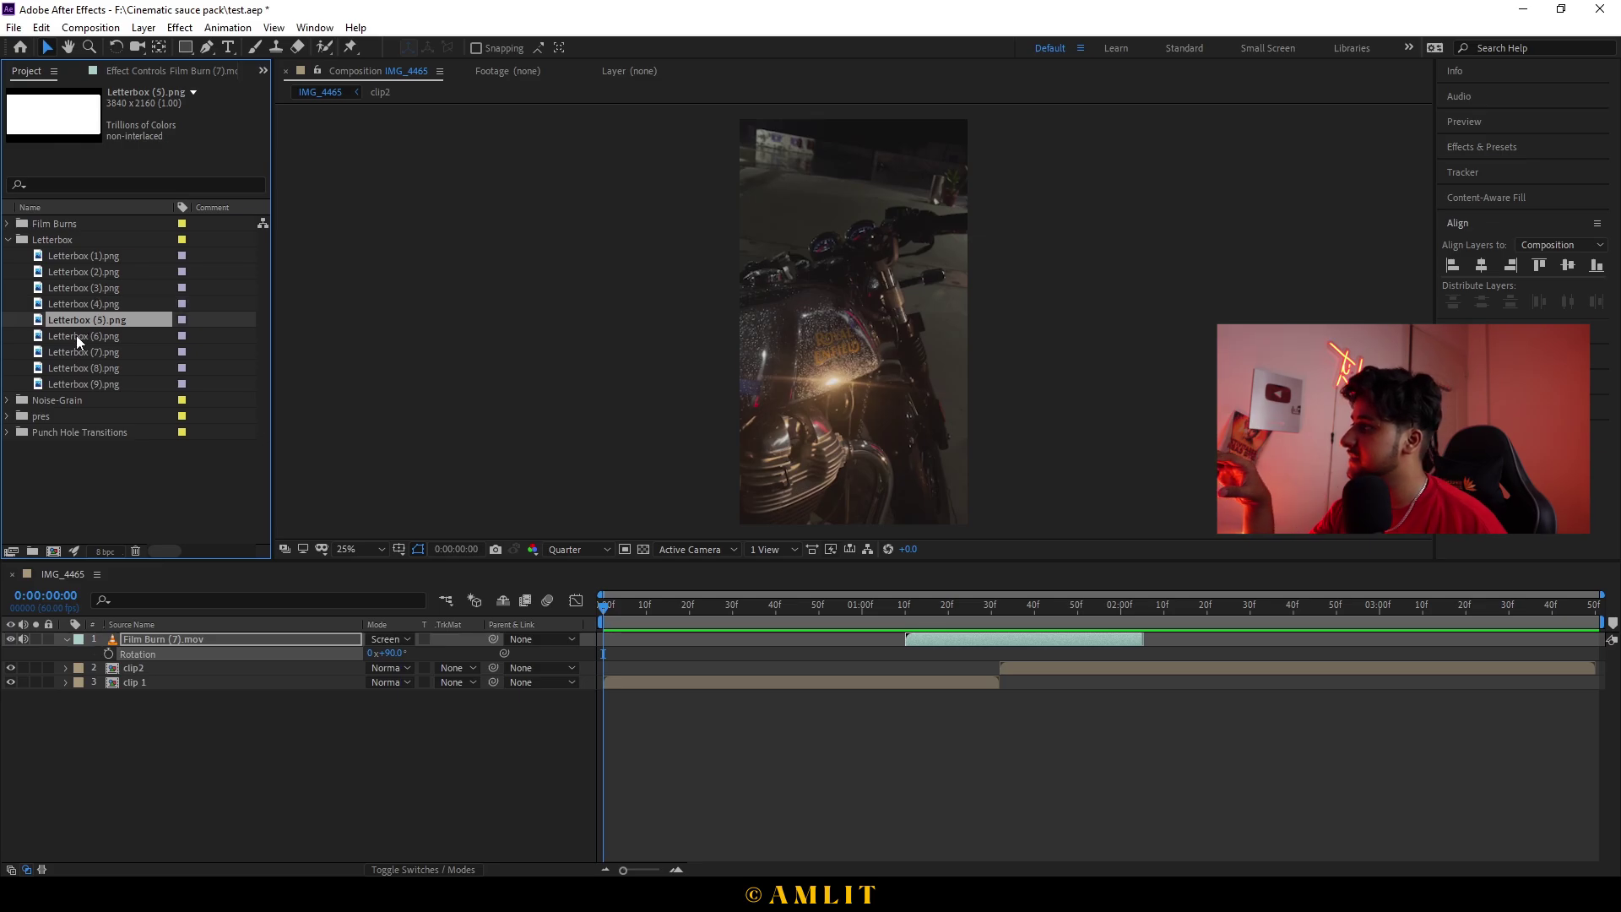
pyautogui.click(83, 337)
pyautogui.click(82, 353)
pyautogui.click(81, 369)
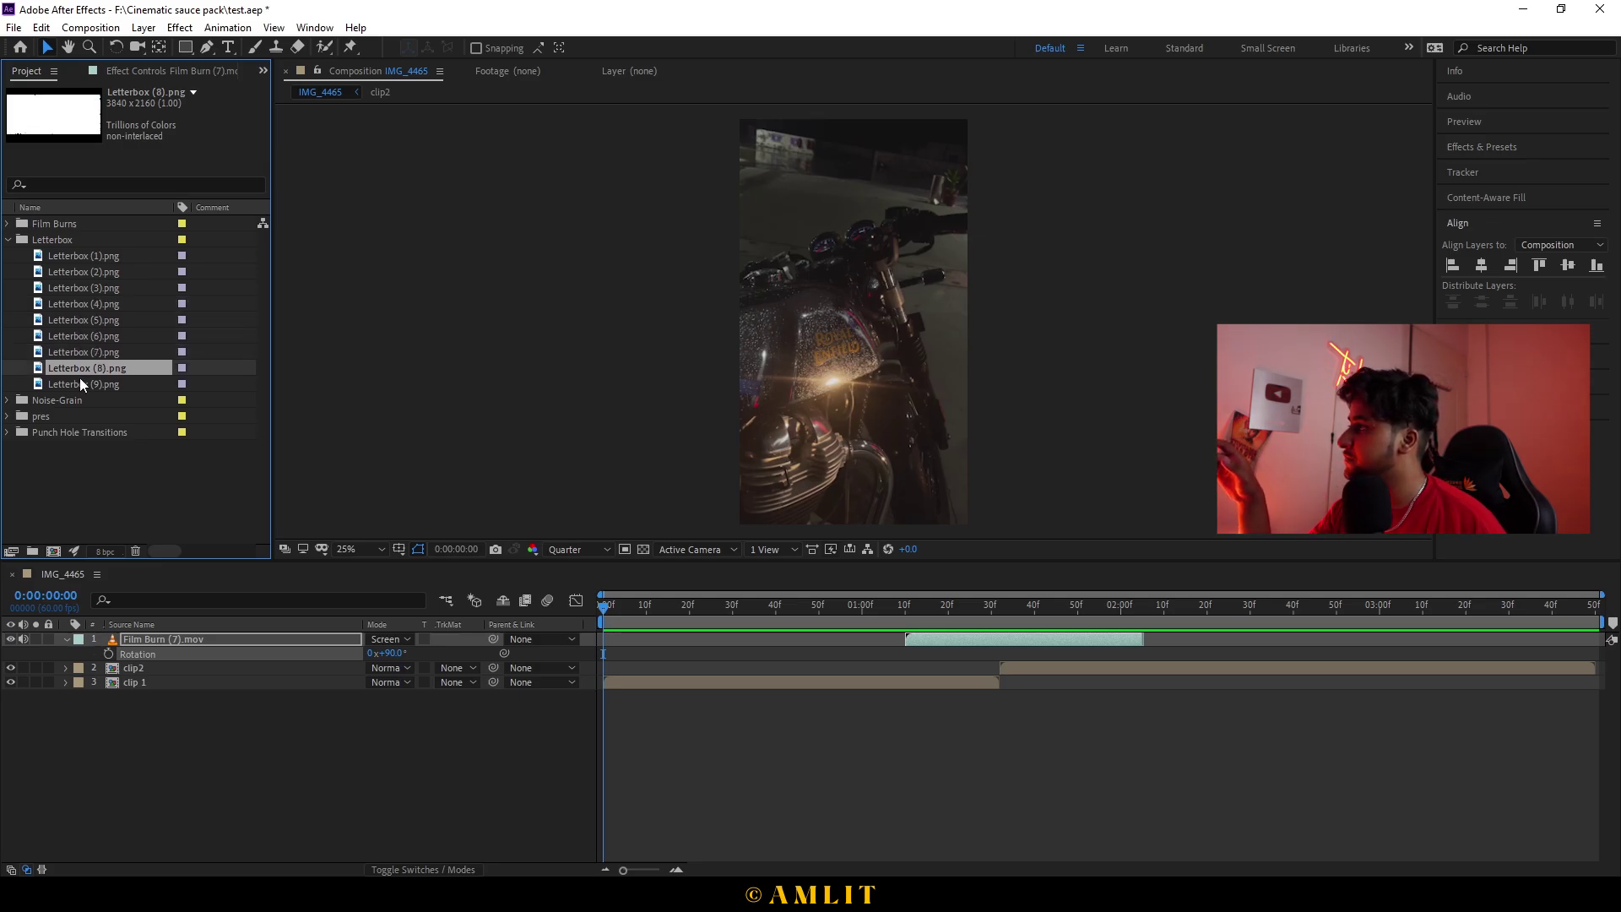
# Step: Add Letterbox (8).png as the top layer of the composition and rotate it 90 degrees
pyautogui.moveTo(82, 366); pyautogui.dragTo(186, 634)
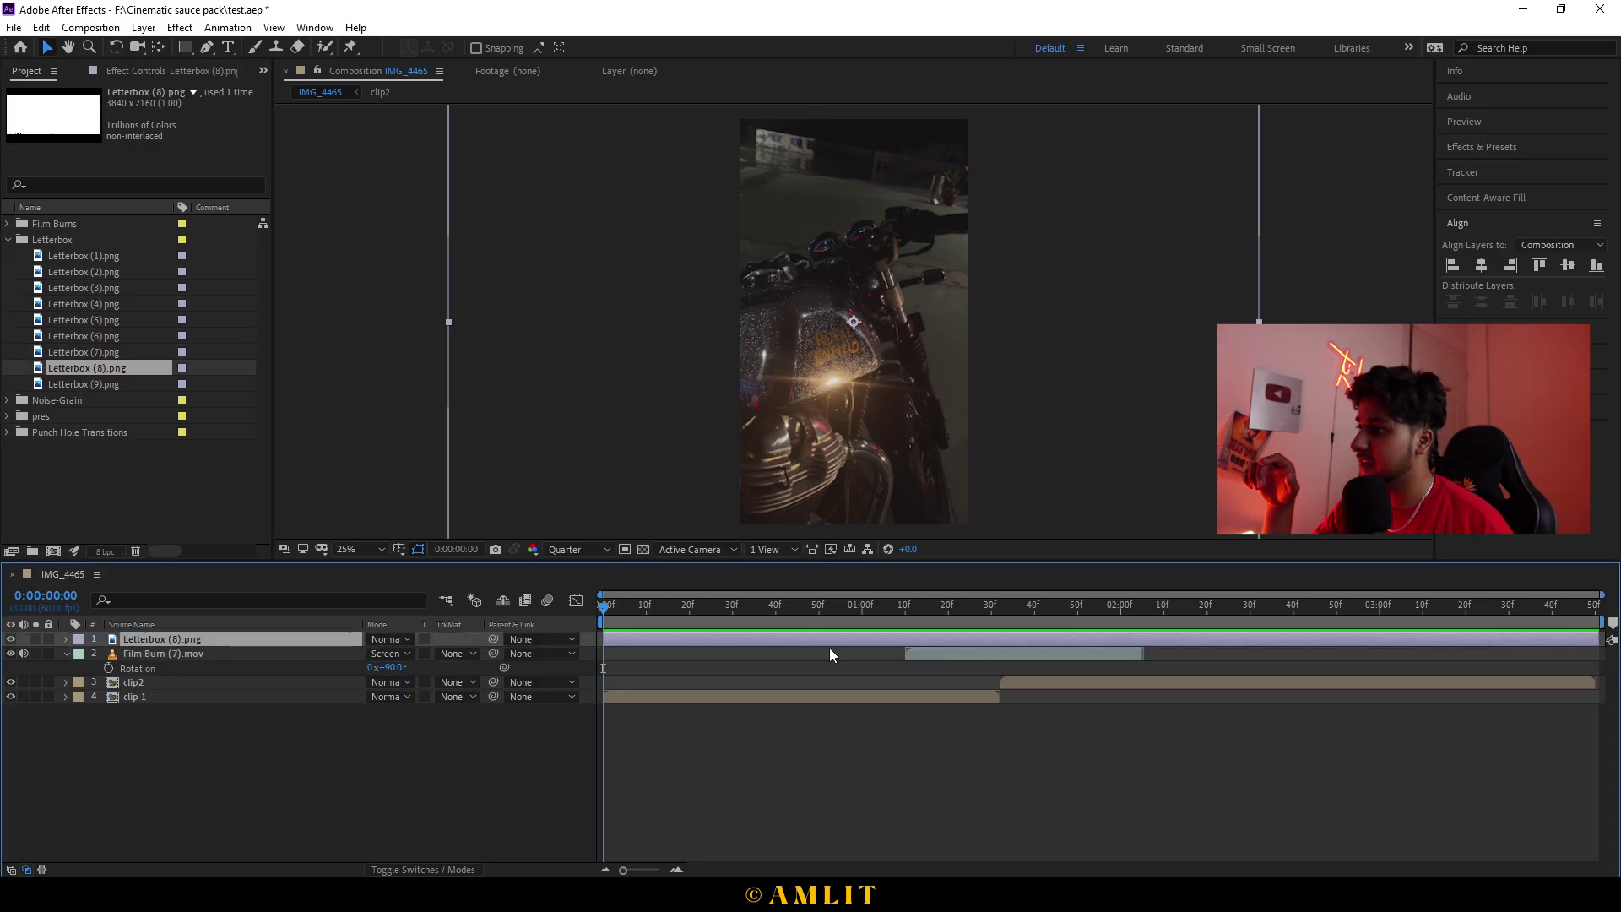
pyautogui.press('r')
pyautogui.press('F2')
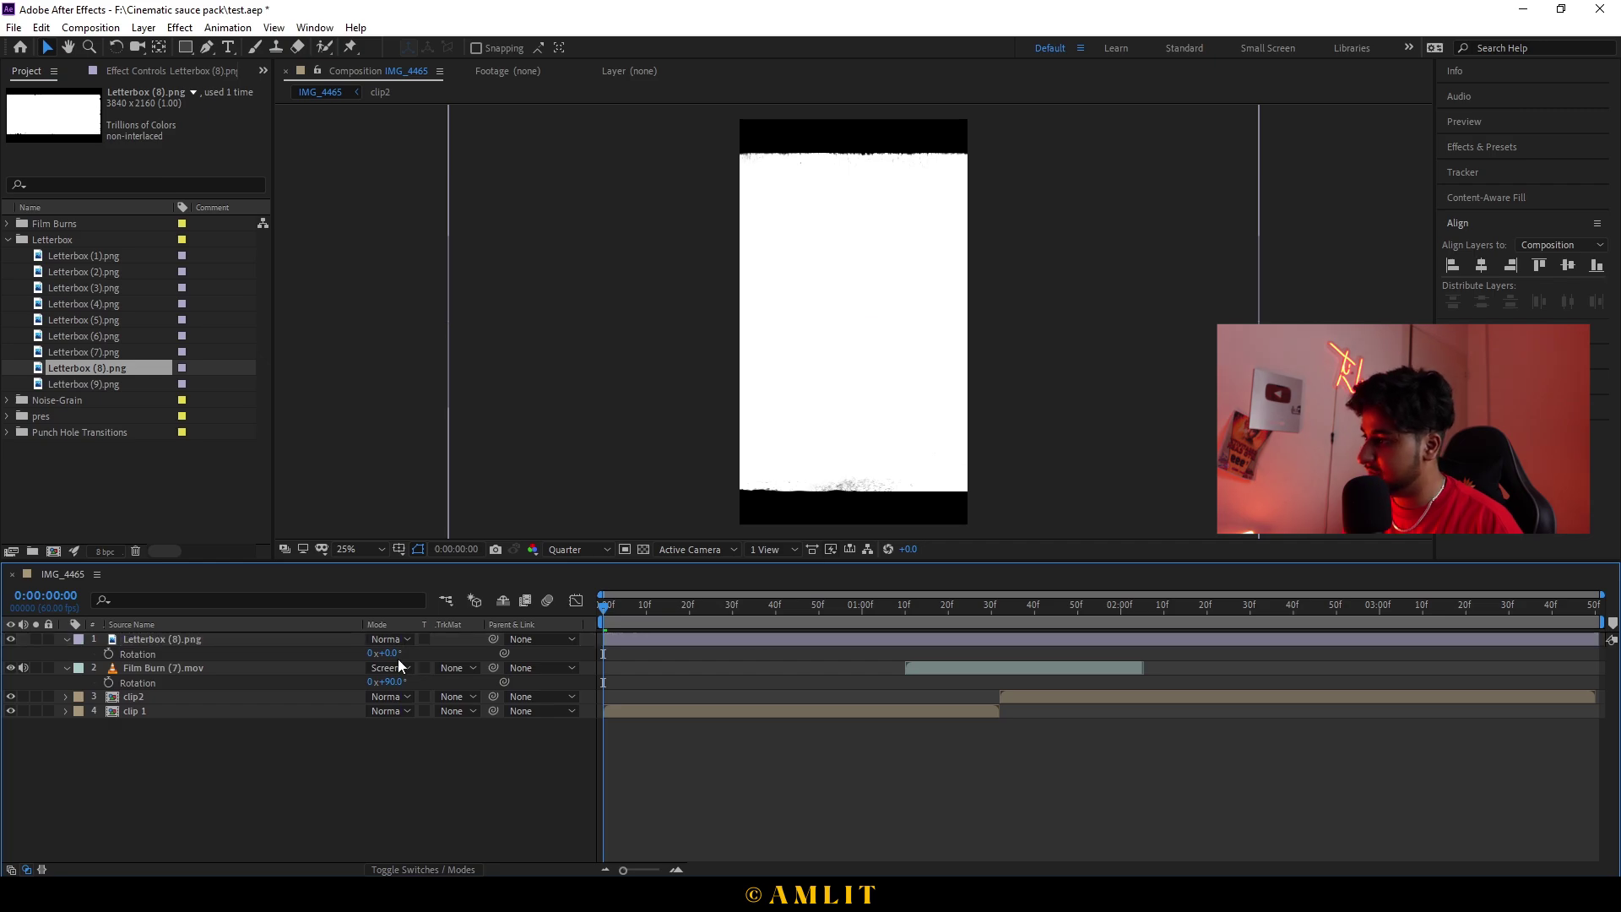
pyautogui.click(389, 653)
pyautogui.write('9')
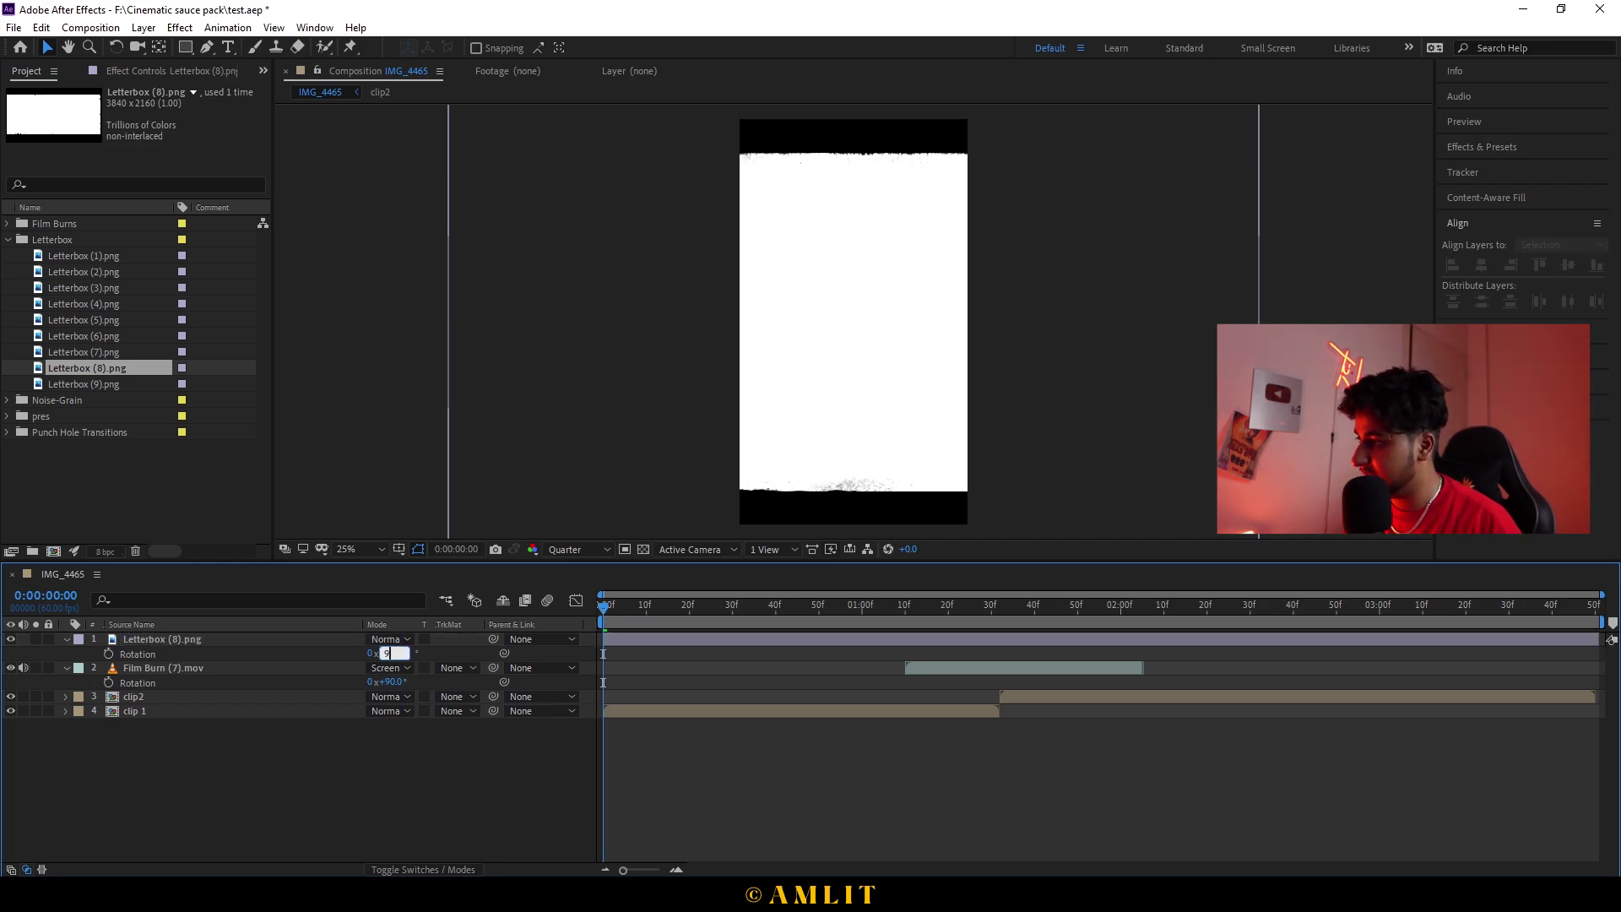
pyautogui.write('0')
pyautogui.press('Return')
# Step: Scale the Letterbox (8).png layer to 52% and set its blending mode to Screen
pyautogui.press('s')
pyautogui.moveTo(390, 653); pyautogui.dragTo(372, 659)
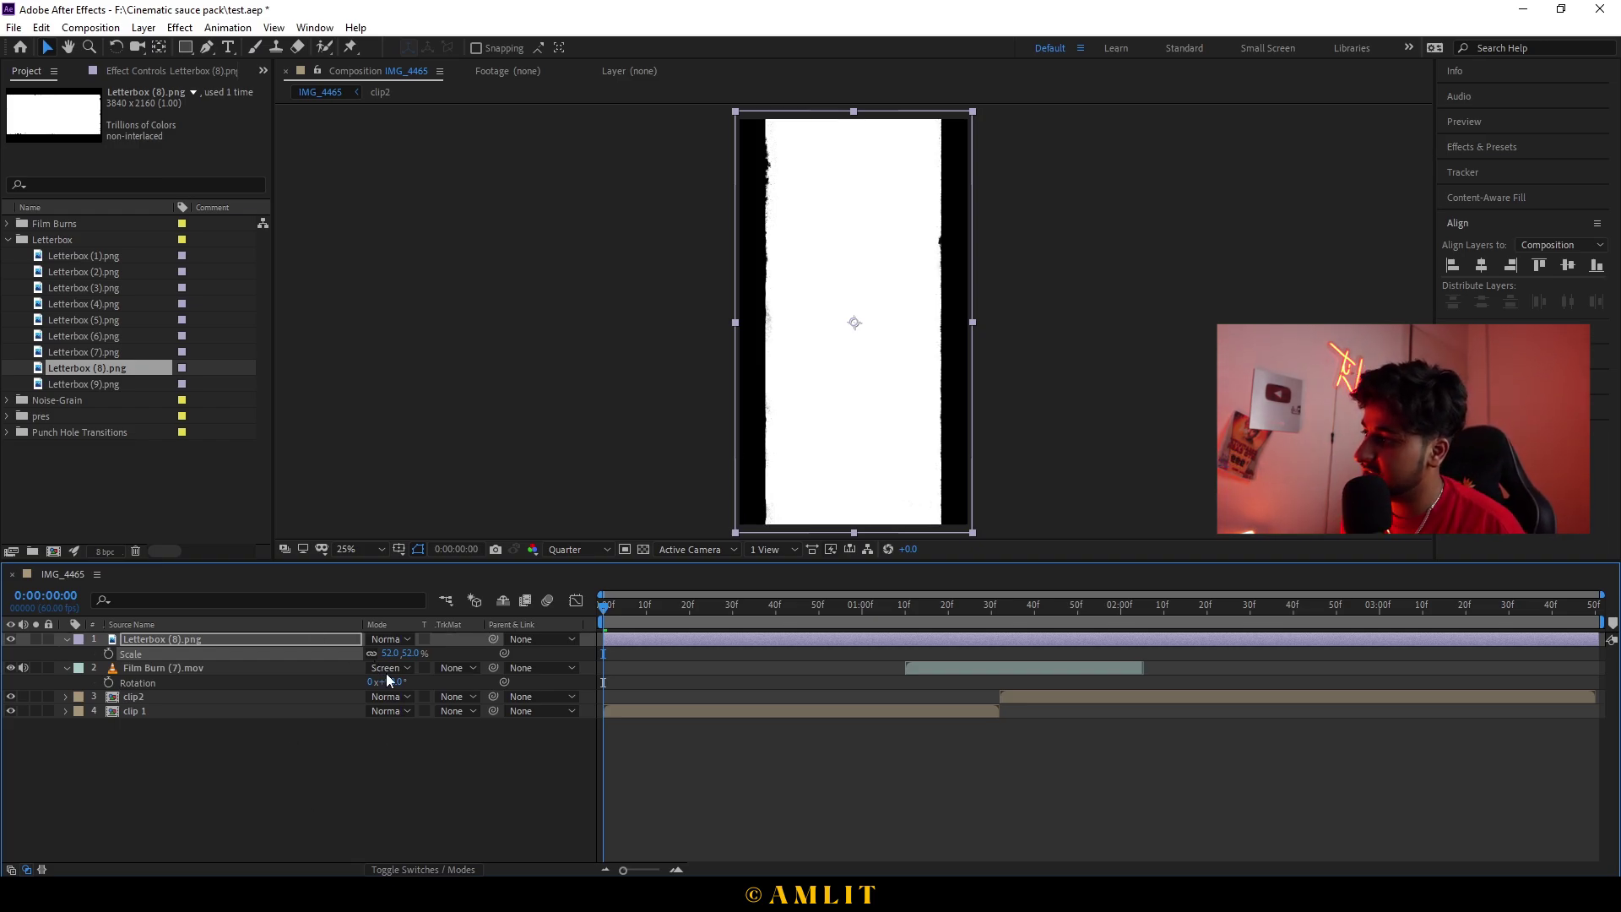
pyautogui.click(390, 641)
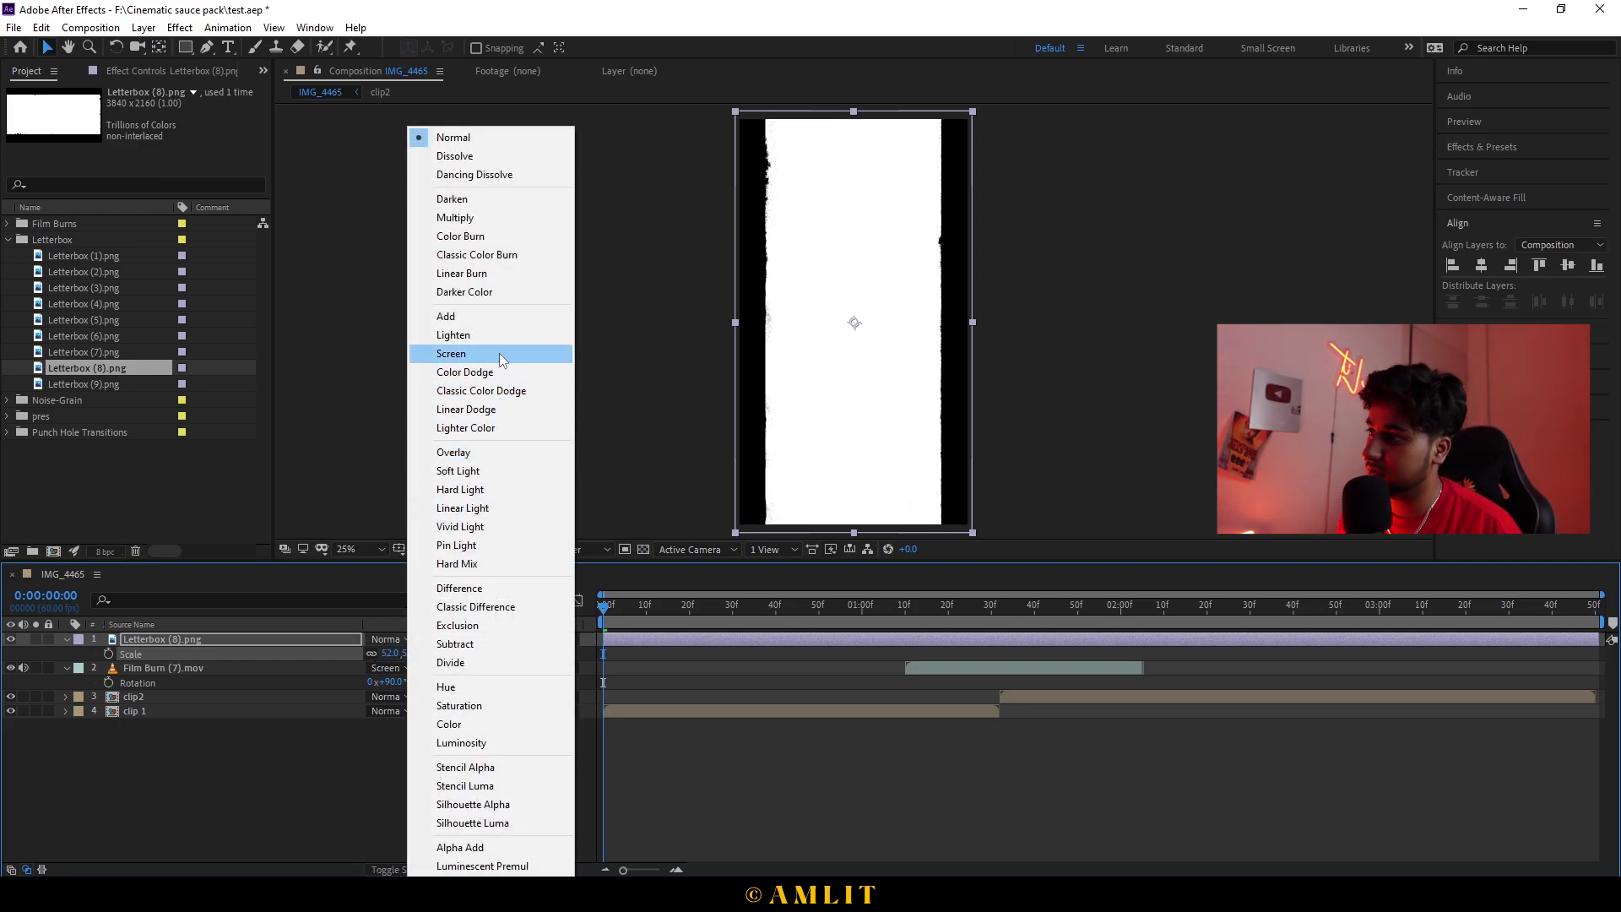
pyautogui.click(498, 353)
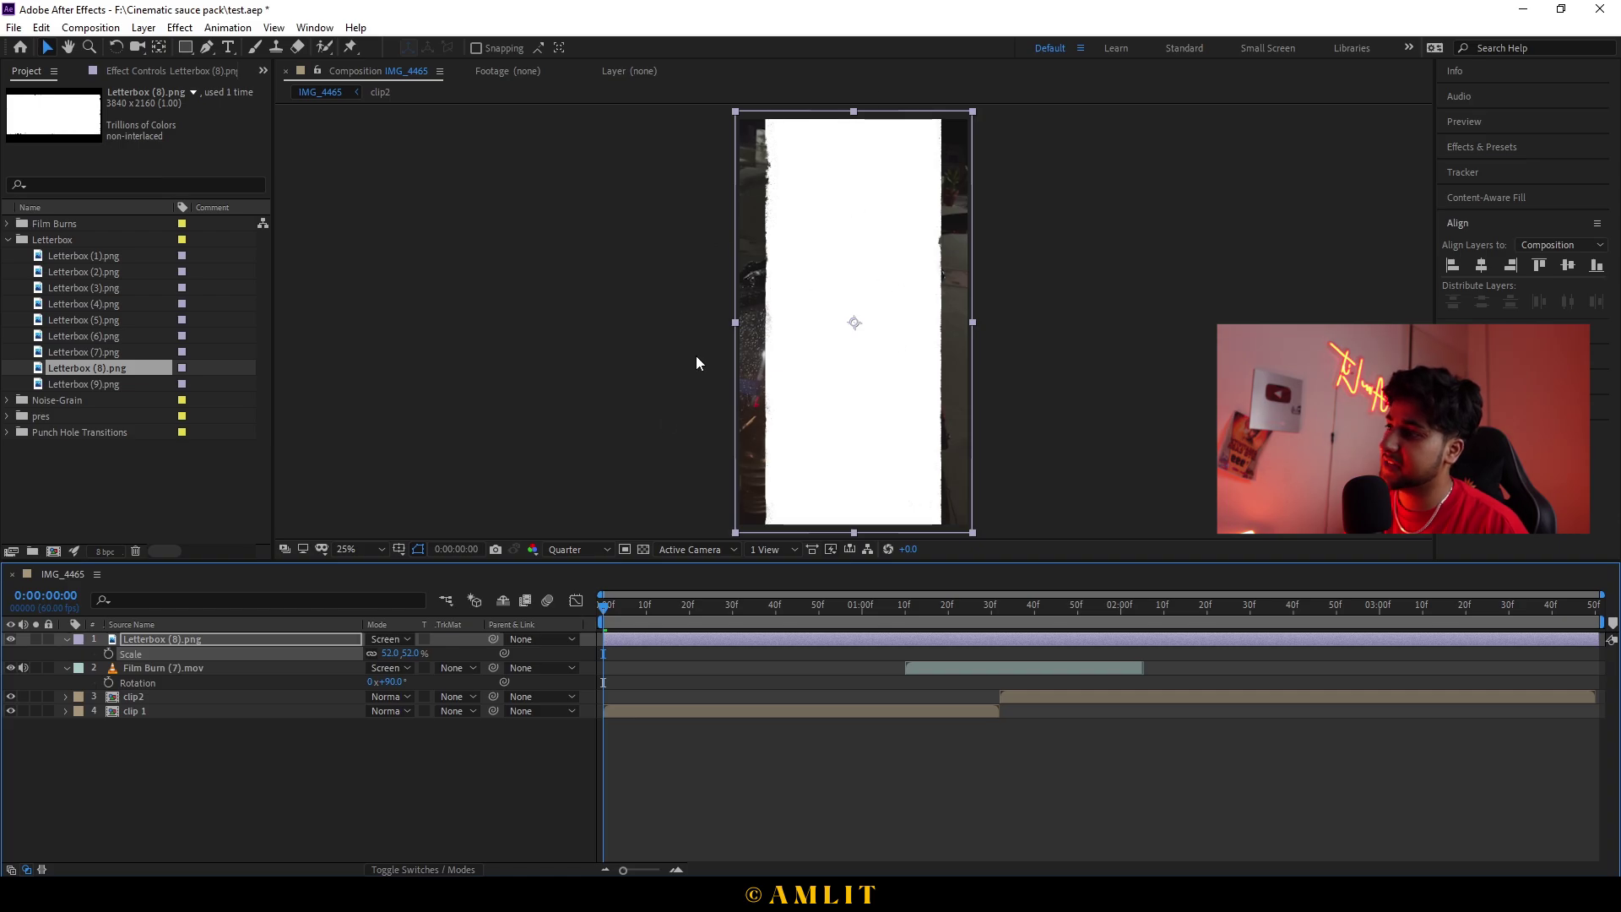
# Step: Change the Letterbox (8).png layer's blending mode to Multiply and check the look up to 0:00:00:48
pyautogui.click(407, 639)
pyautogui.click(481, 221)
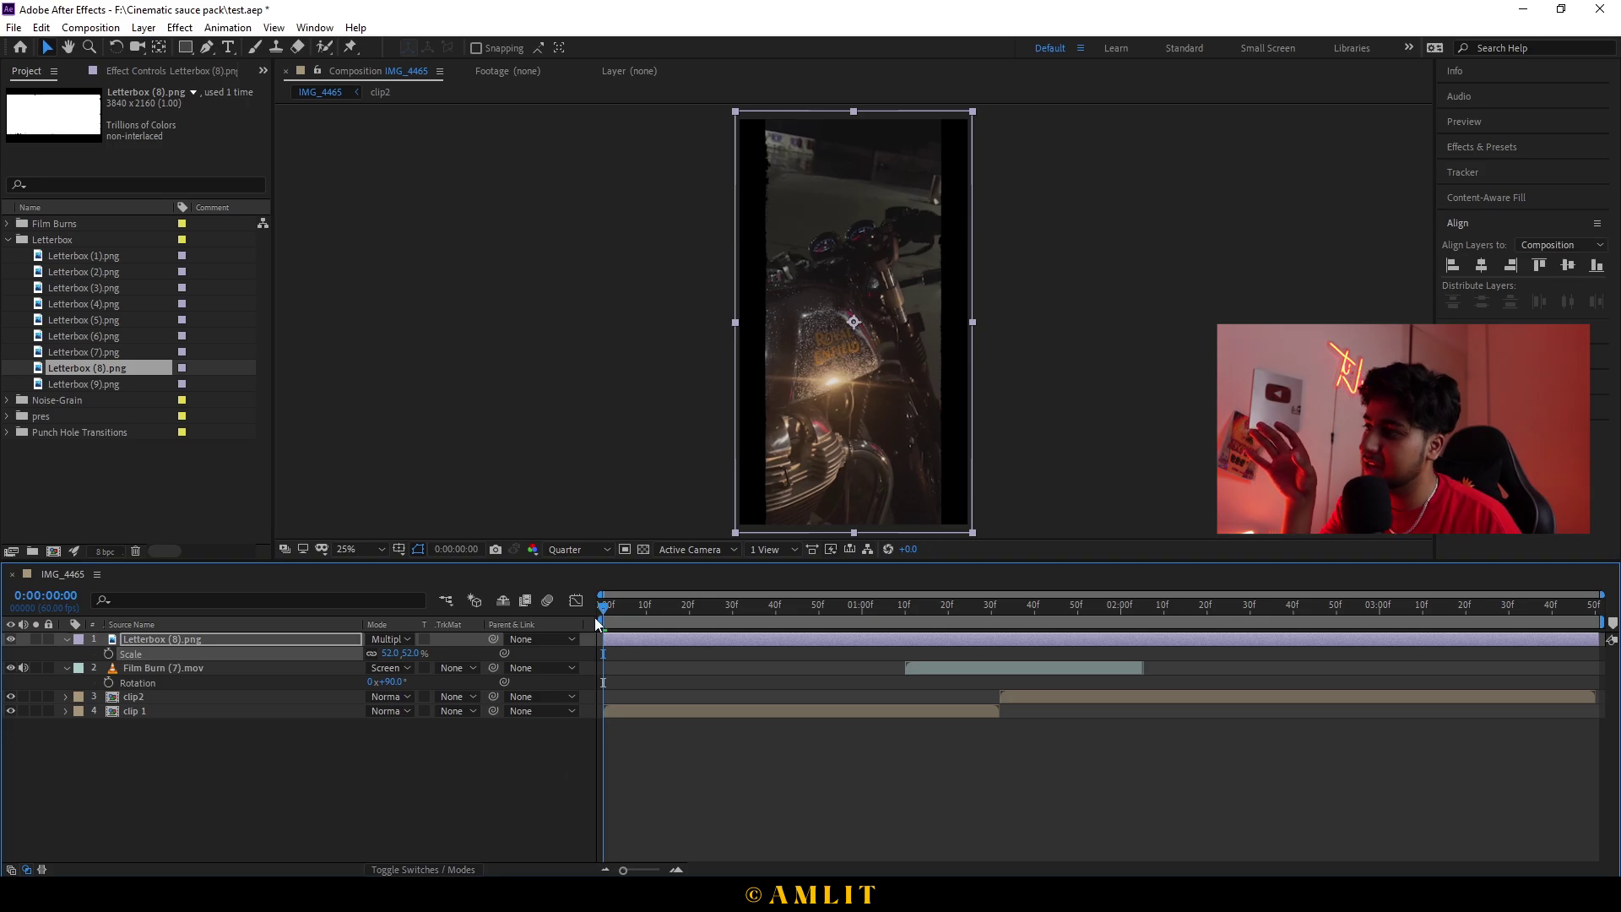
pyautogui.moveTo(597, 623); pyautogui.dragTo(814, 625)
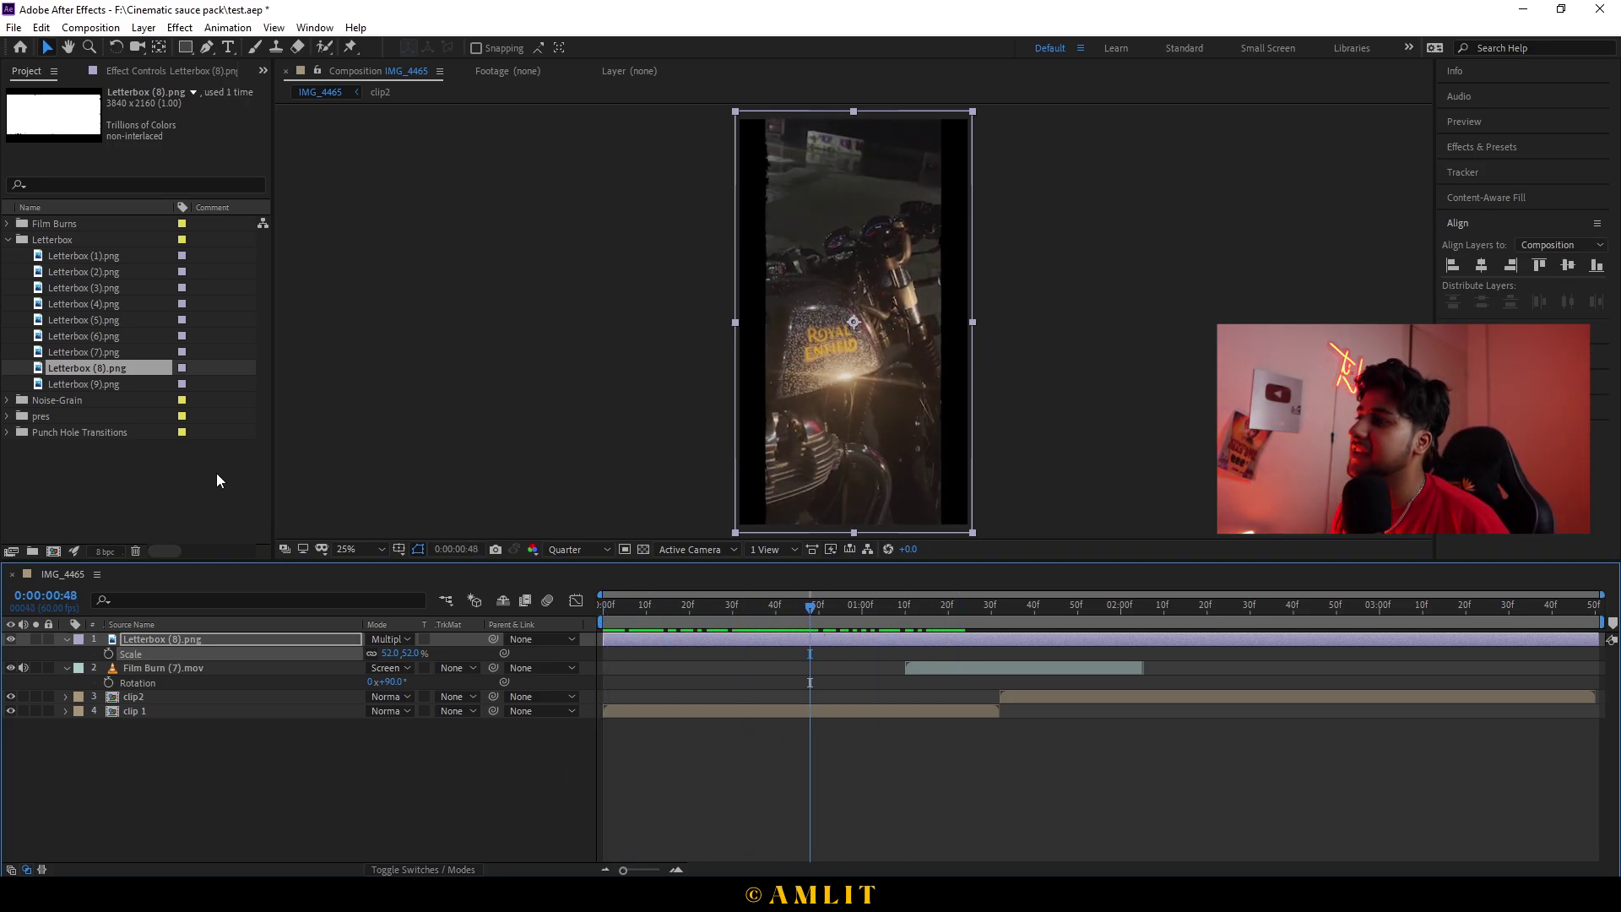
# Step: Delete the Letterbox (8).png layer, check the thumbnails of other letterbox images, and collapse the Letterbox folder
pyautogui.press('Delete')
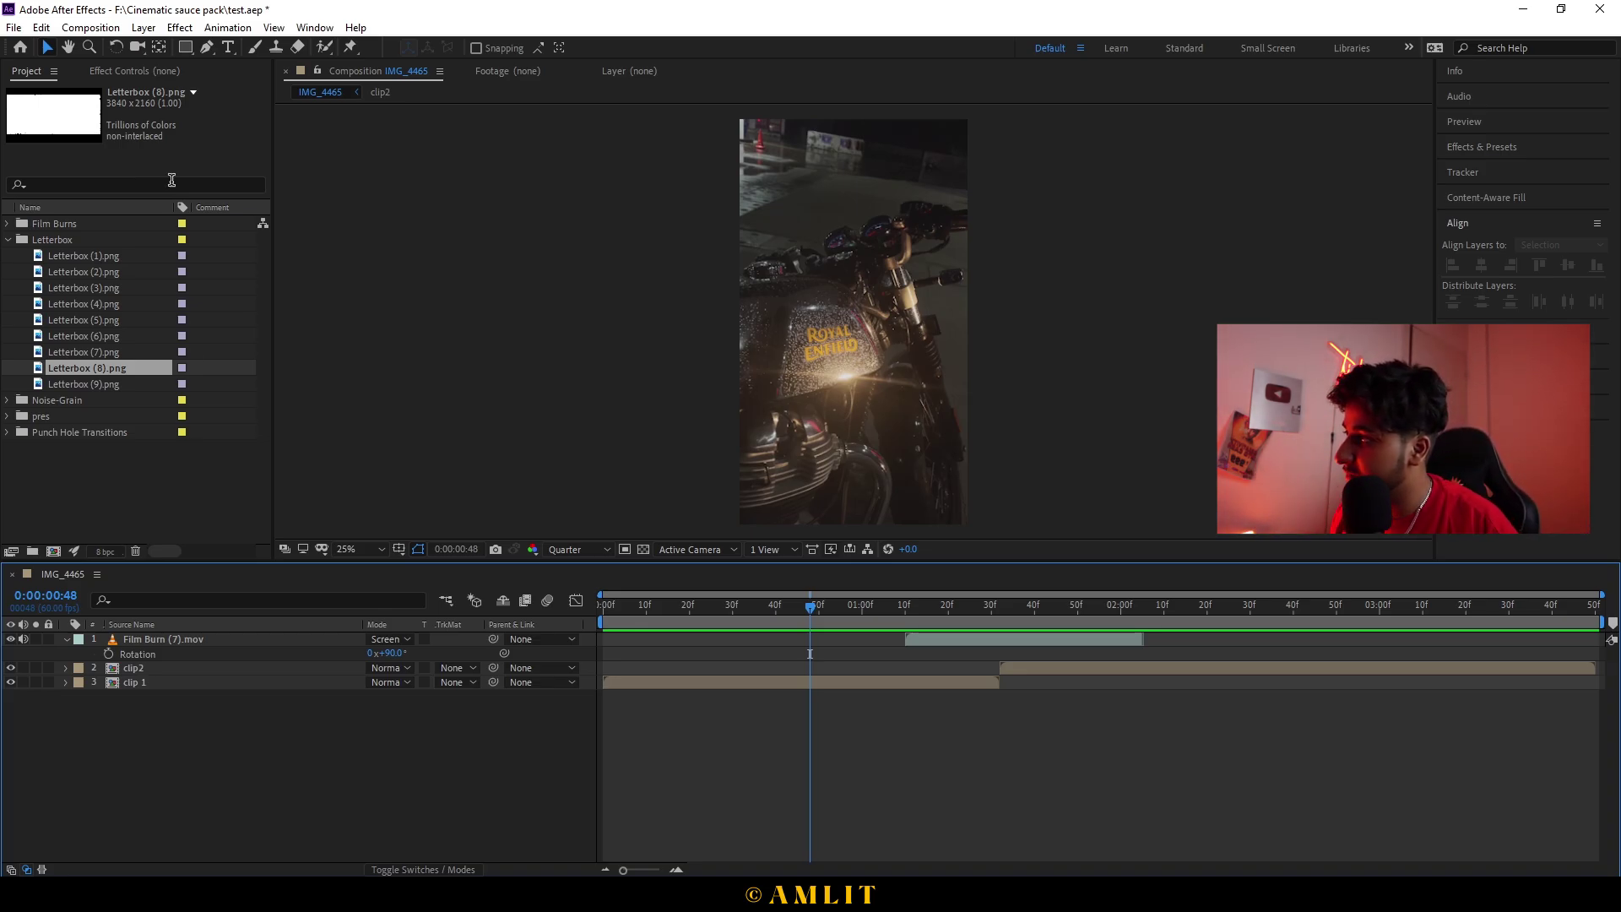
pyautogui.moveTo(110, 349); pyautogui.dragTo(114, 355)
pyautogui.click(88, 336)
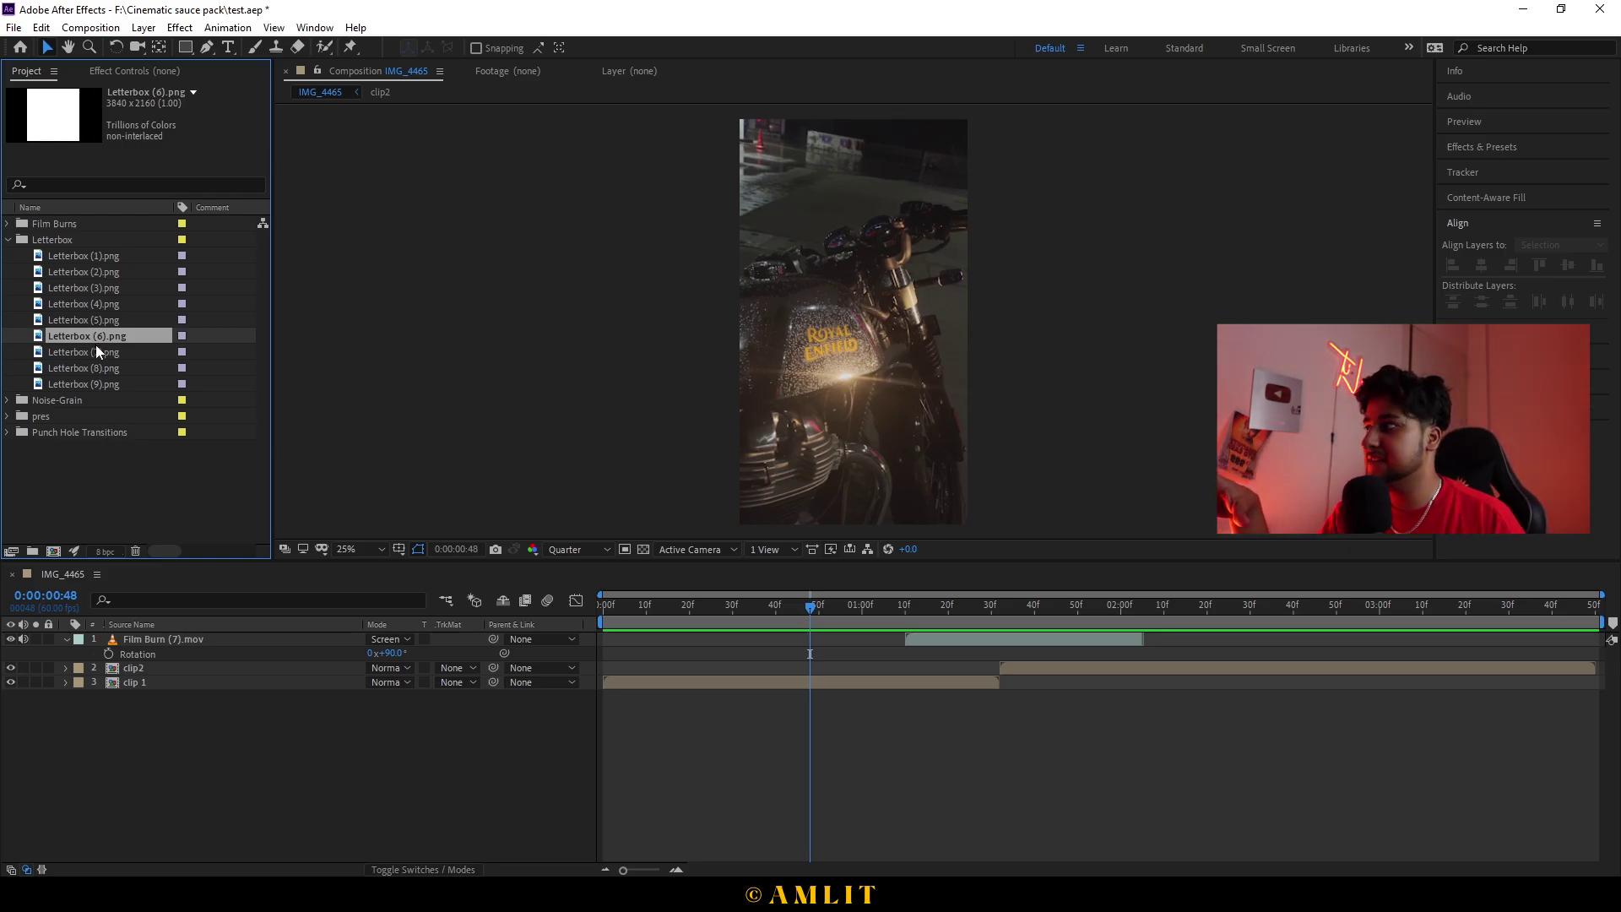
pyautogui.click(118, 320)
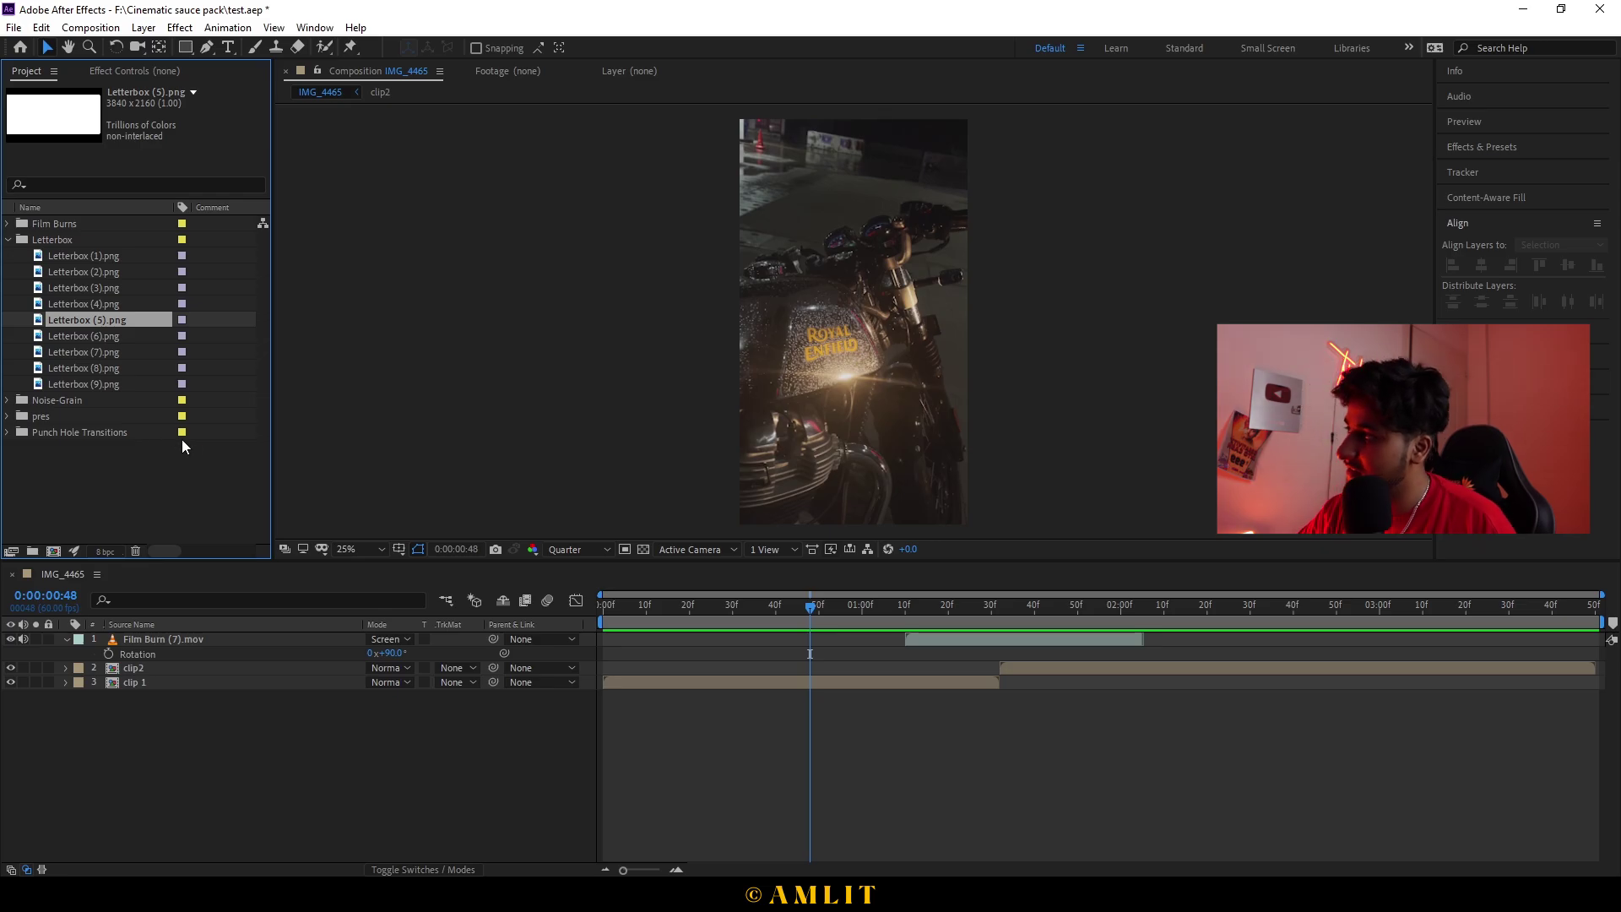
pyautogui.click(9, 242)
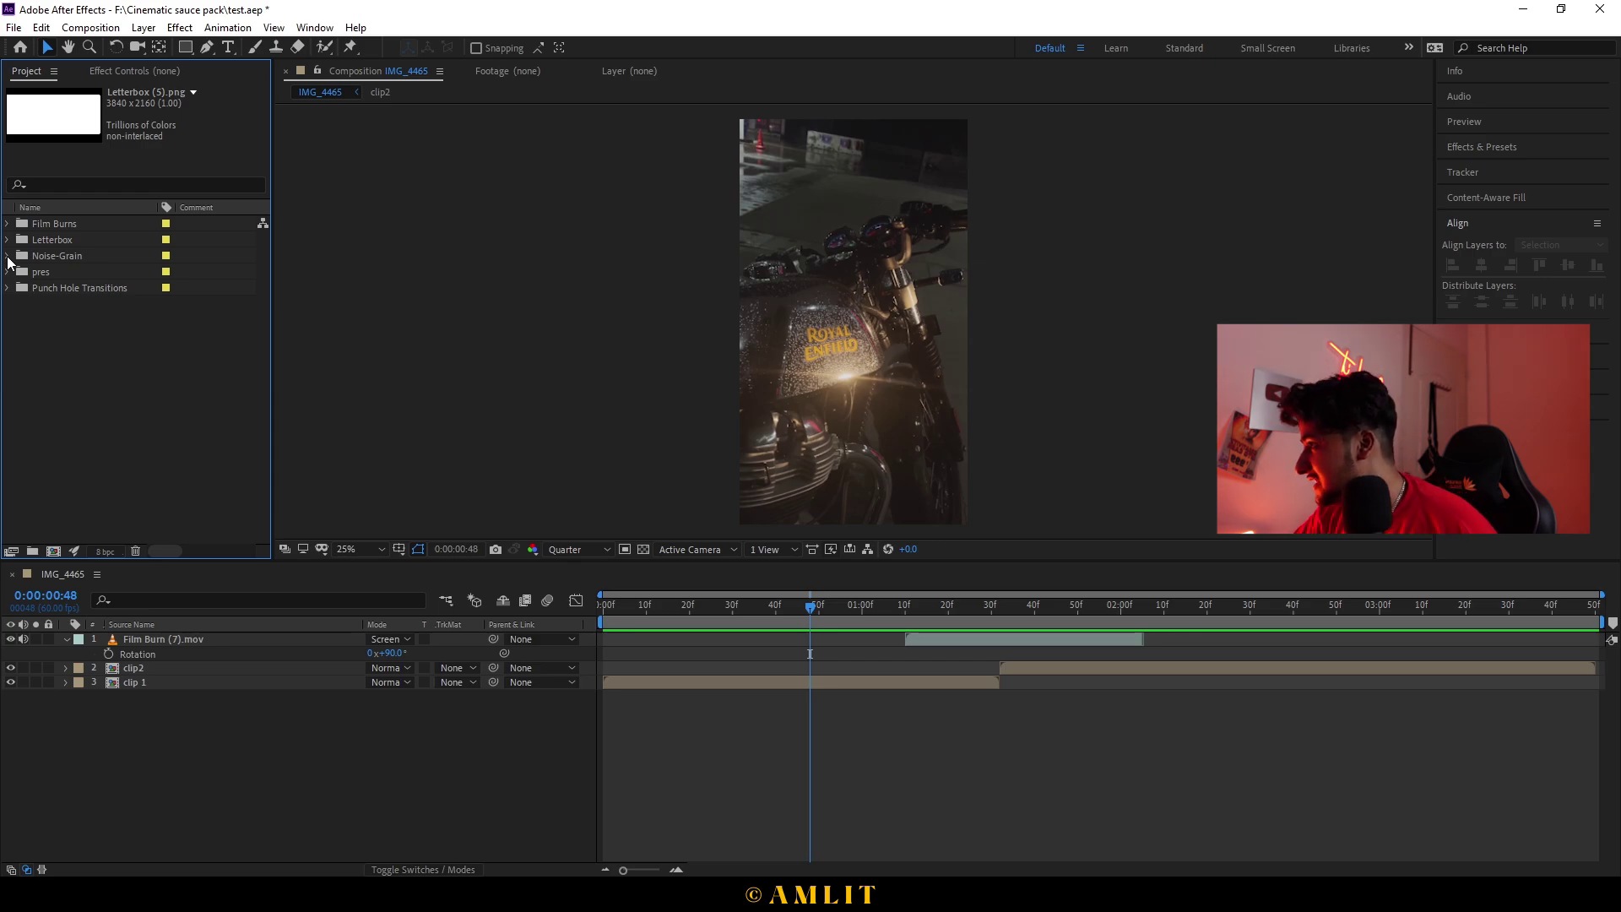
# Step: Add Noise-Grain (1).mp4 from the Noise-Grain folder as the top layer and rotate it 90 degrees
pyautogui.click(8, 256)
pyautogui.moveTo(101, 272); pyautogui.dragTo(195, 639)
pyautogui.press('s')
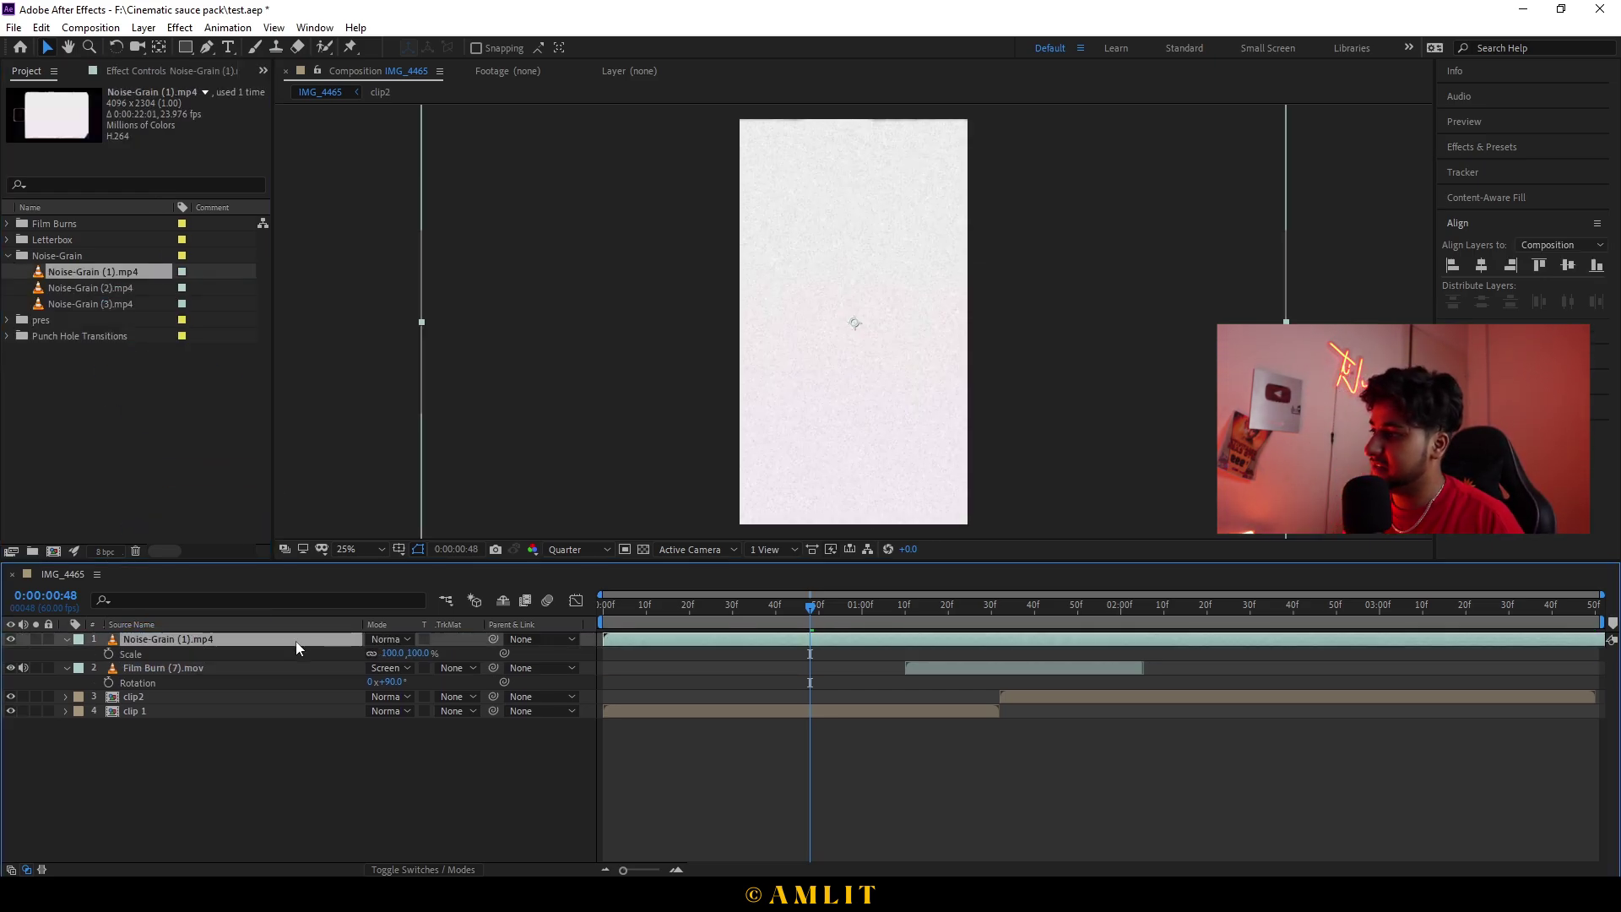
pyautogui.moveTo(426, 654); pyautogui.dragTo(356, 655)
pyautogui.press('r')
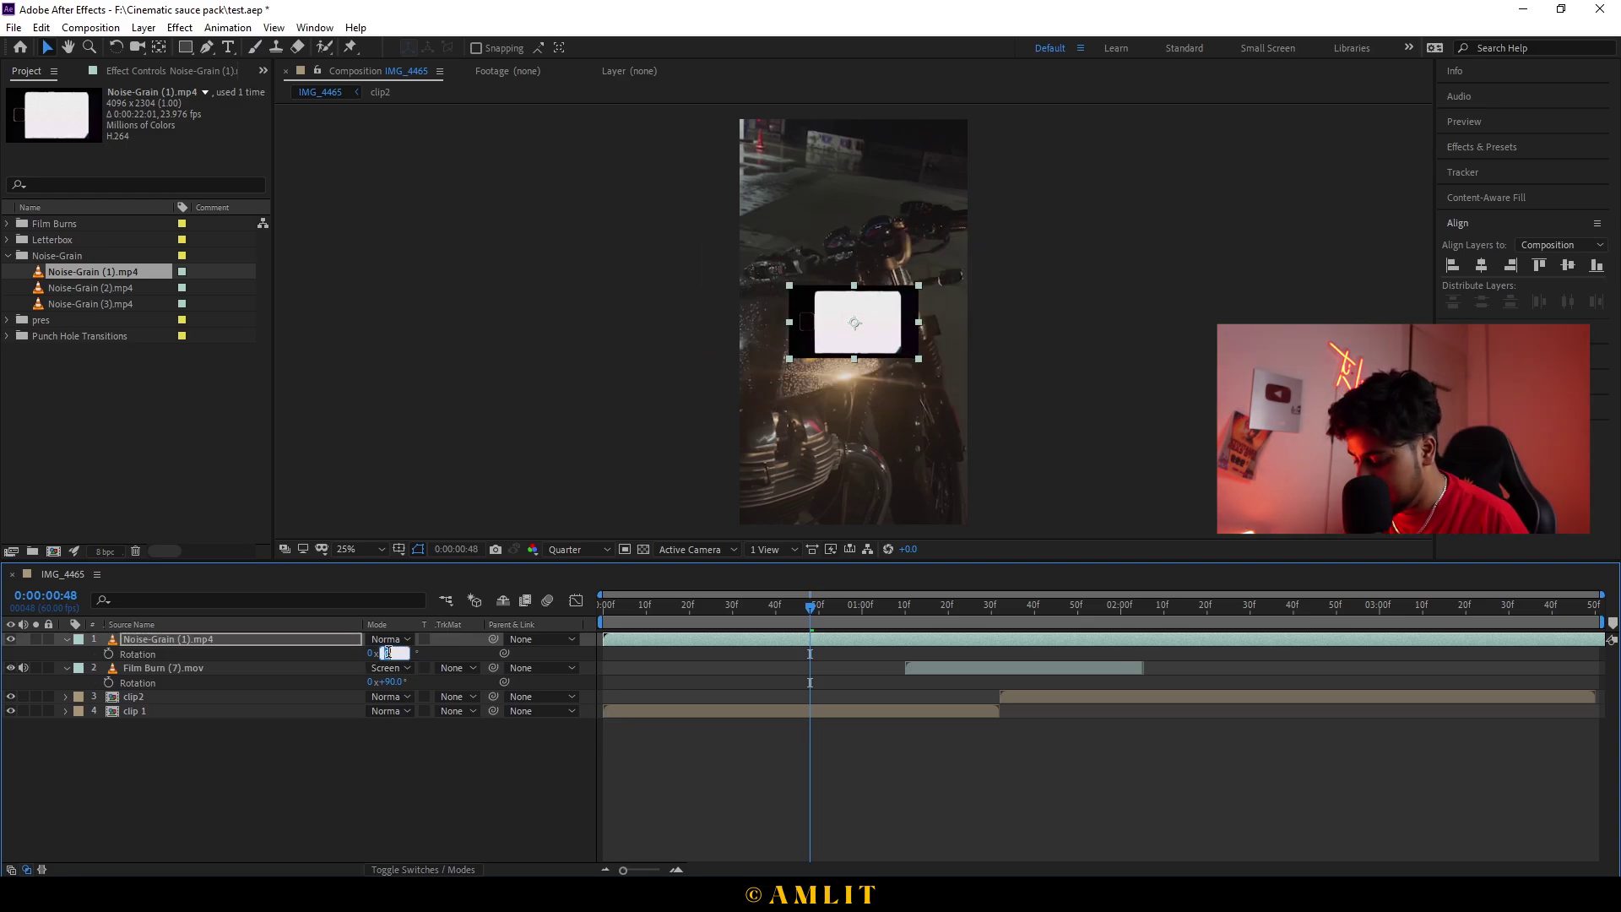
pyautogui.write('90')
pyautogui.press('Return')
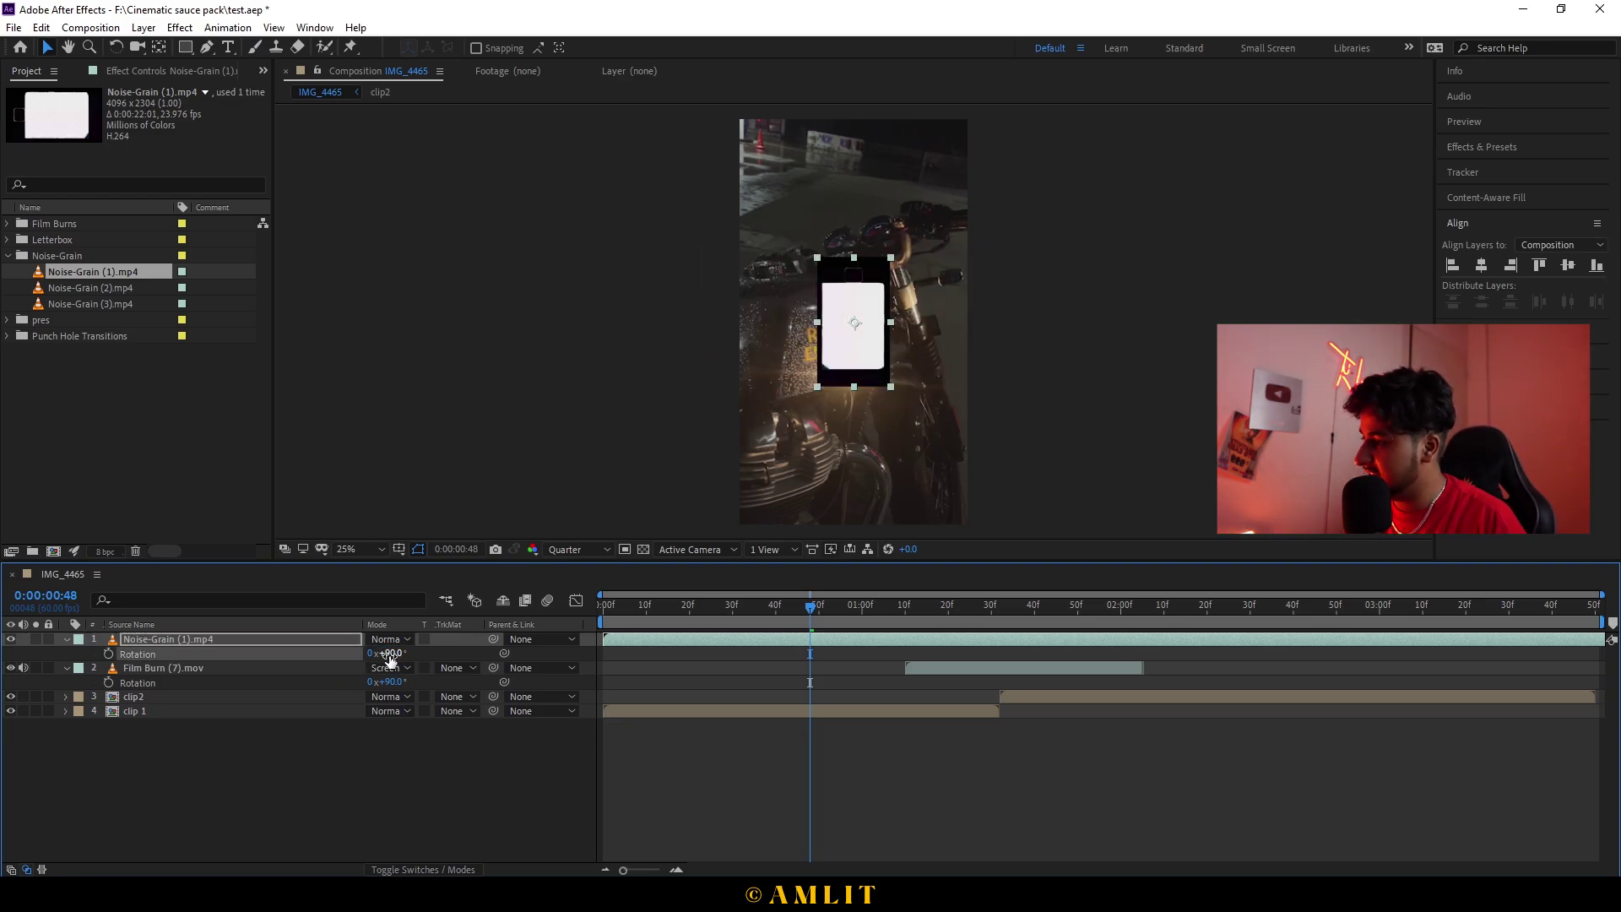
# Step: Scale the Noise-Grain (1).mp4 layer to 50%, set its blending mode to Multiply, and preview it
pyautogui.press('s')
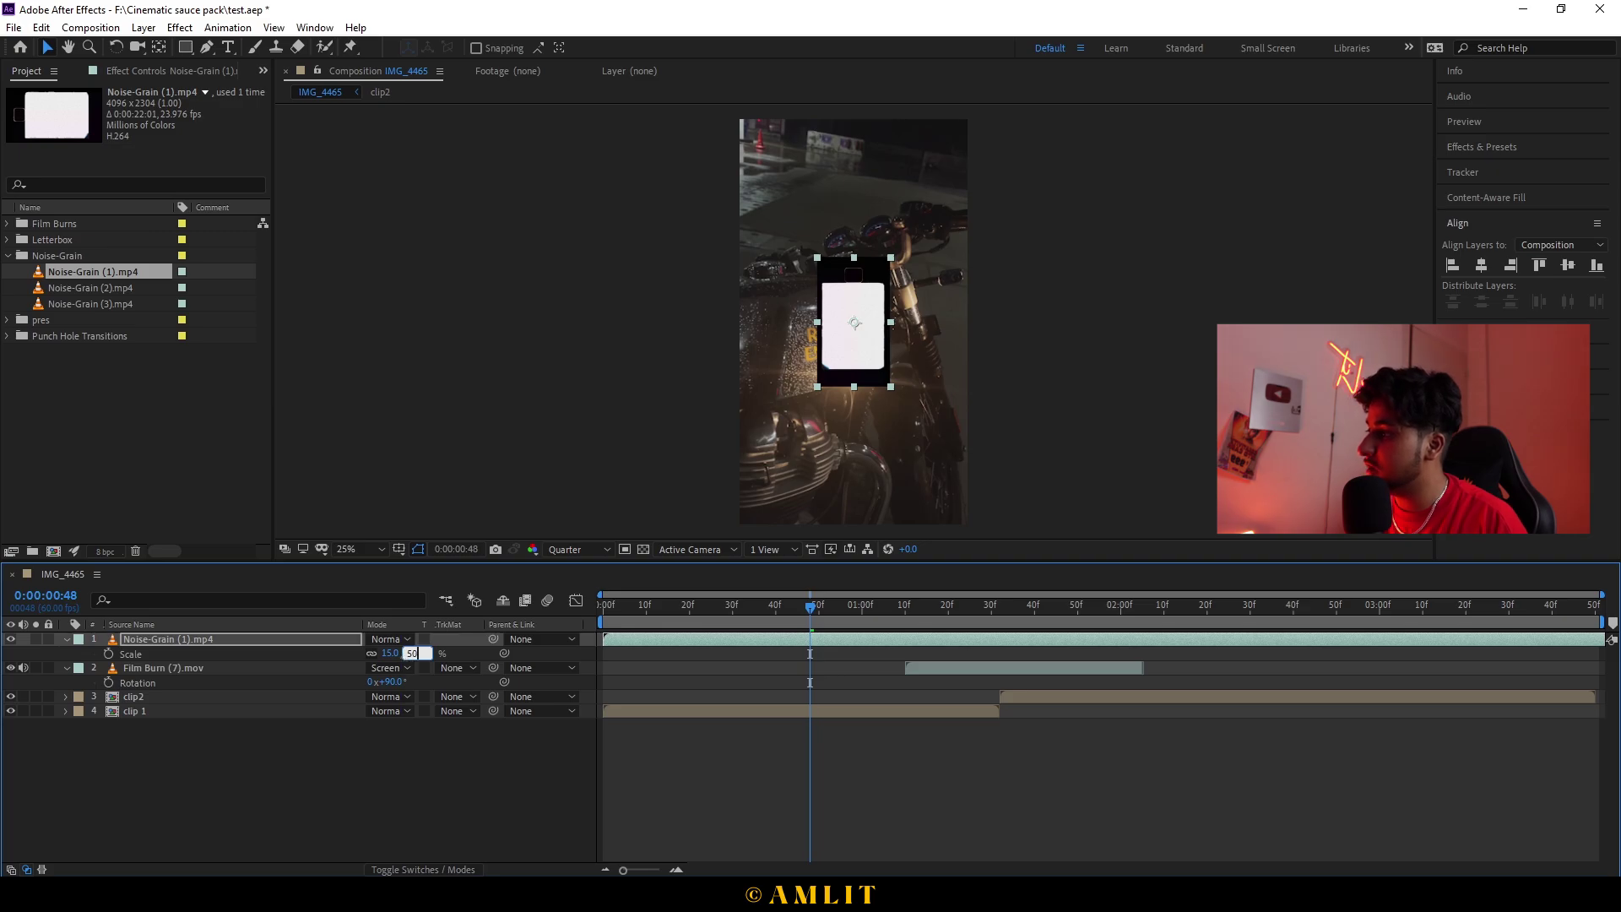
pyautogui.write('50')
pyautogui.press('Return')
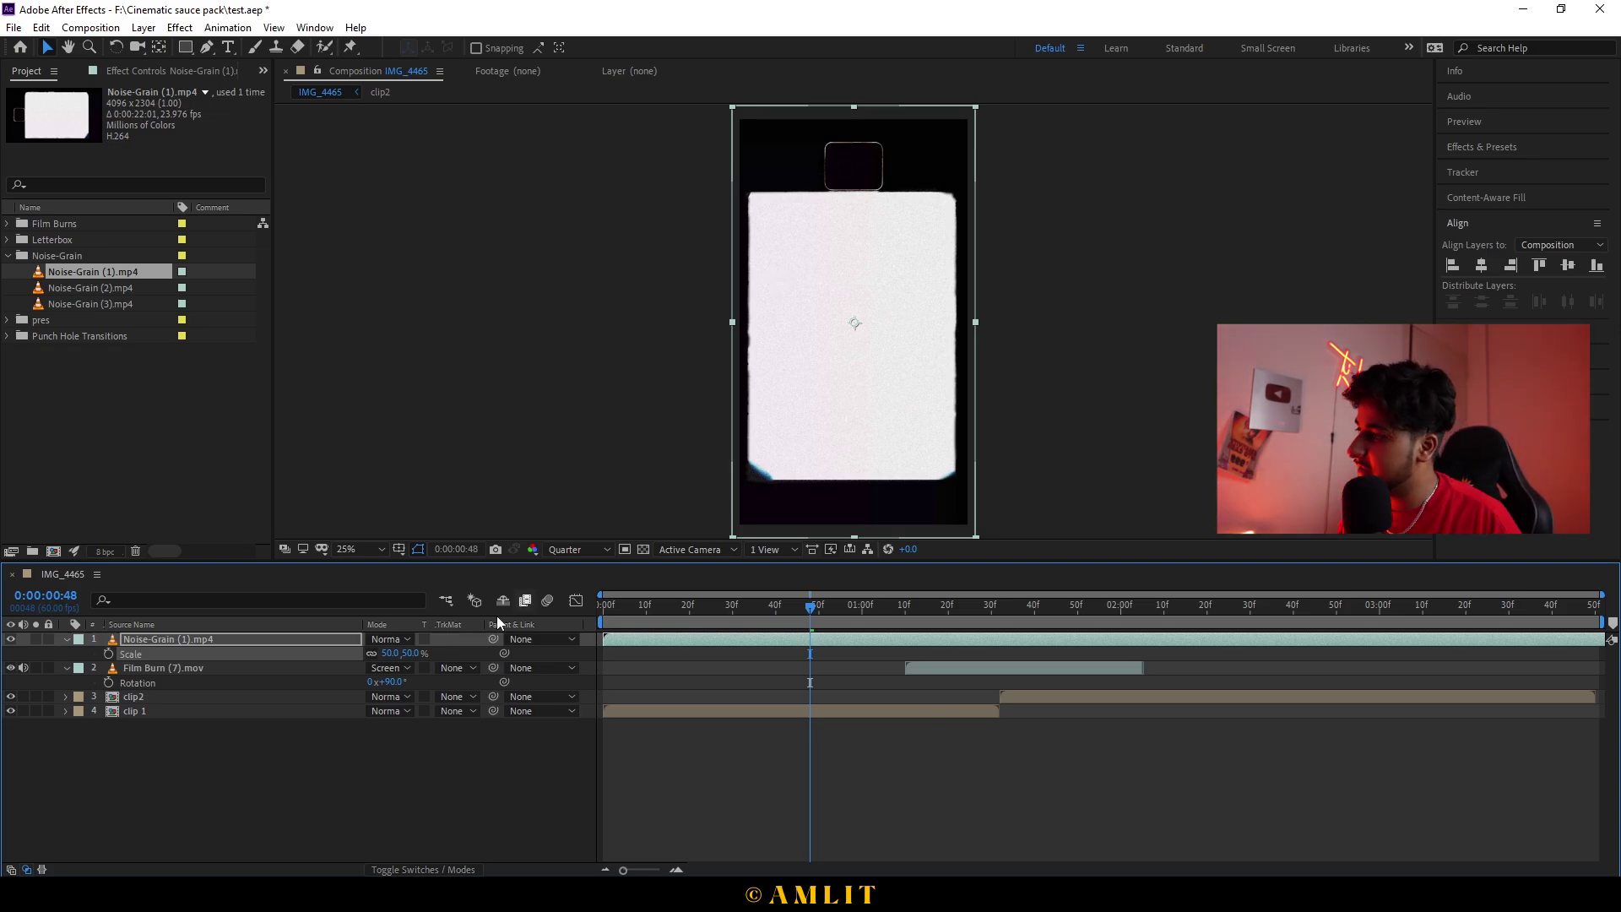
pyautogui.click(390, 639)
pyautogui.click(473, 224)
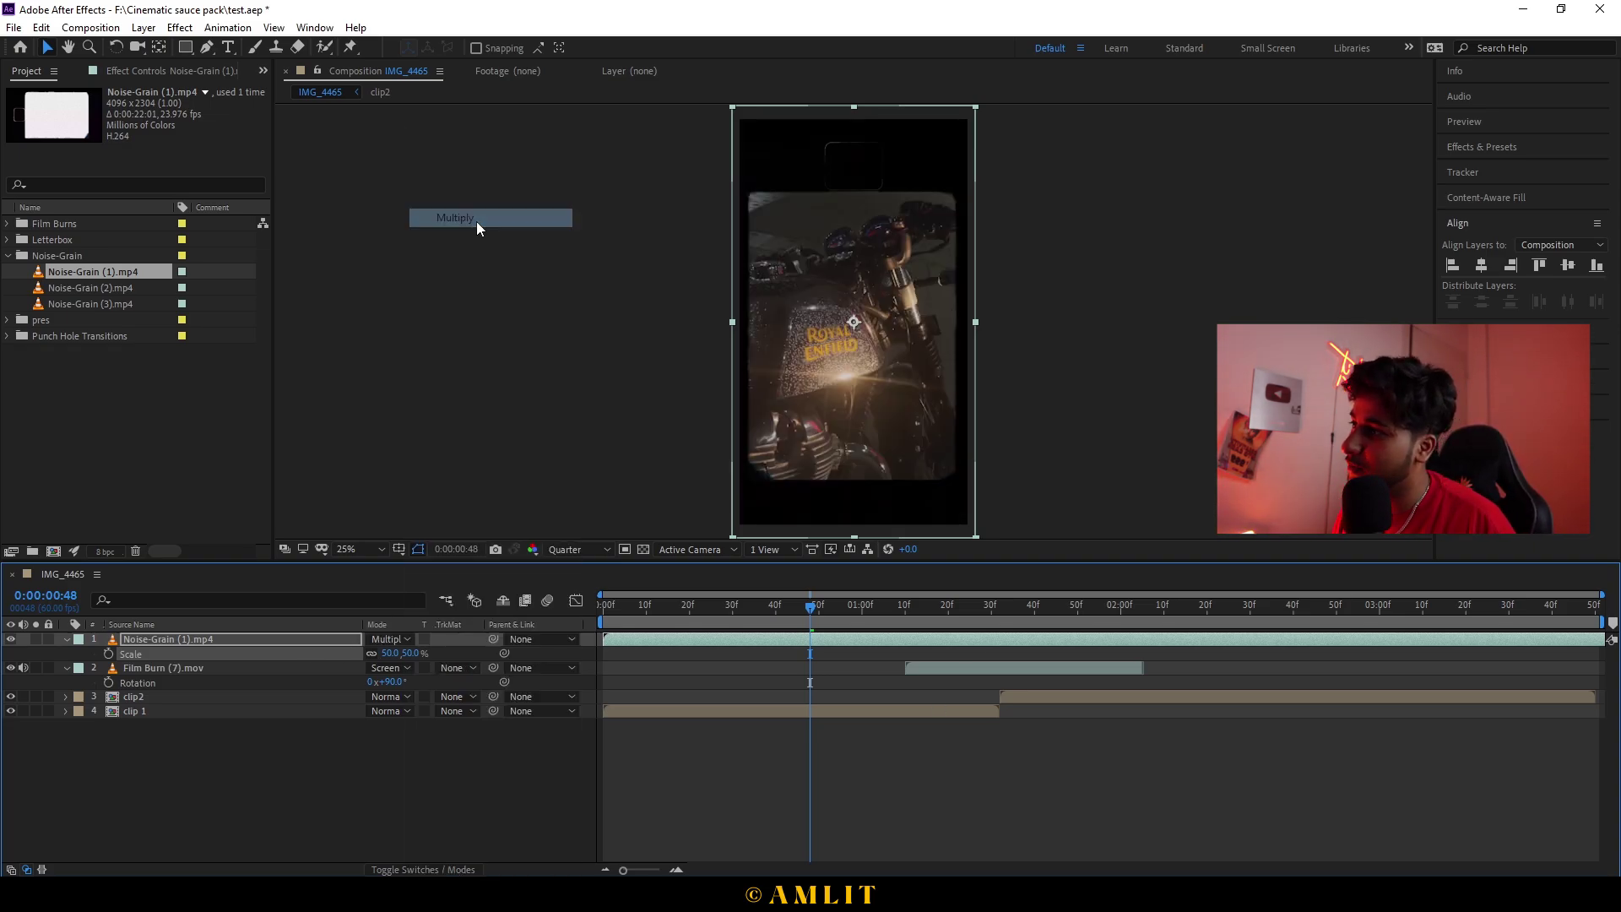
pyautogui.press('space')
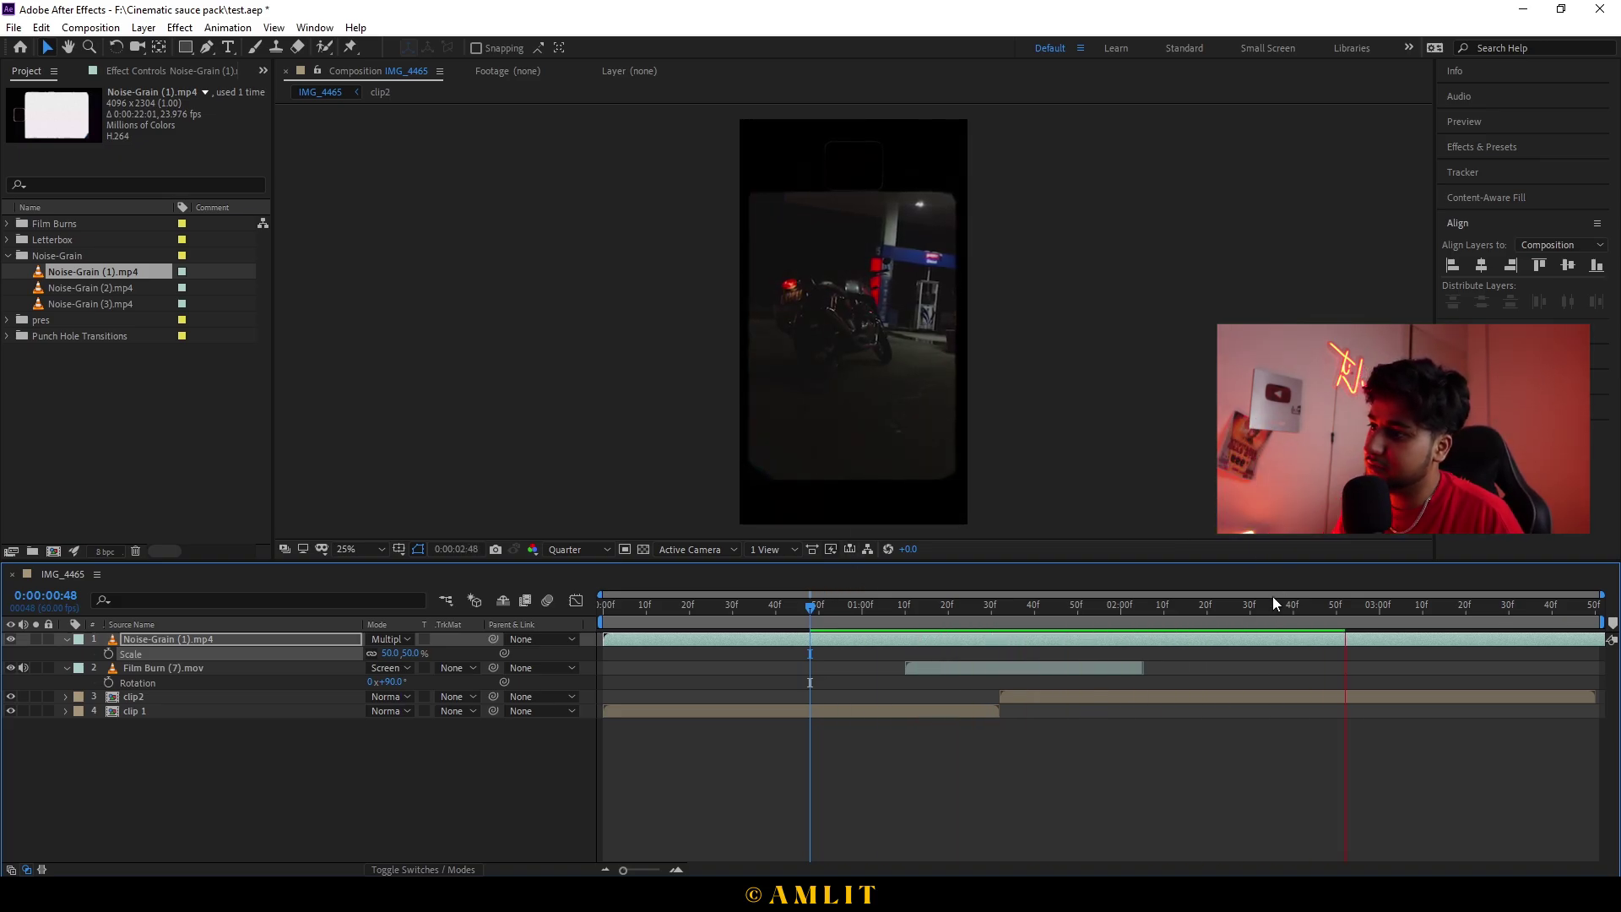
# Step: Inspect the grain around 0:00:01:29 at 200% magnification and Full resolution, comparing the frame with the Noise-Grain (1).mp4 layer hidden and shown
pyautogui.moveTo(908, 609); pyautogui.dragTo(991, 610)
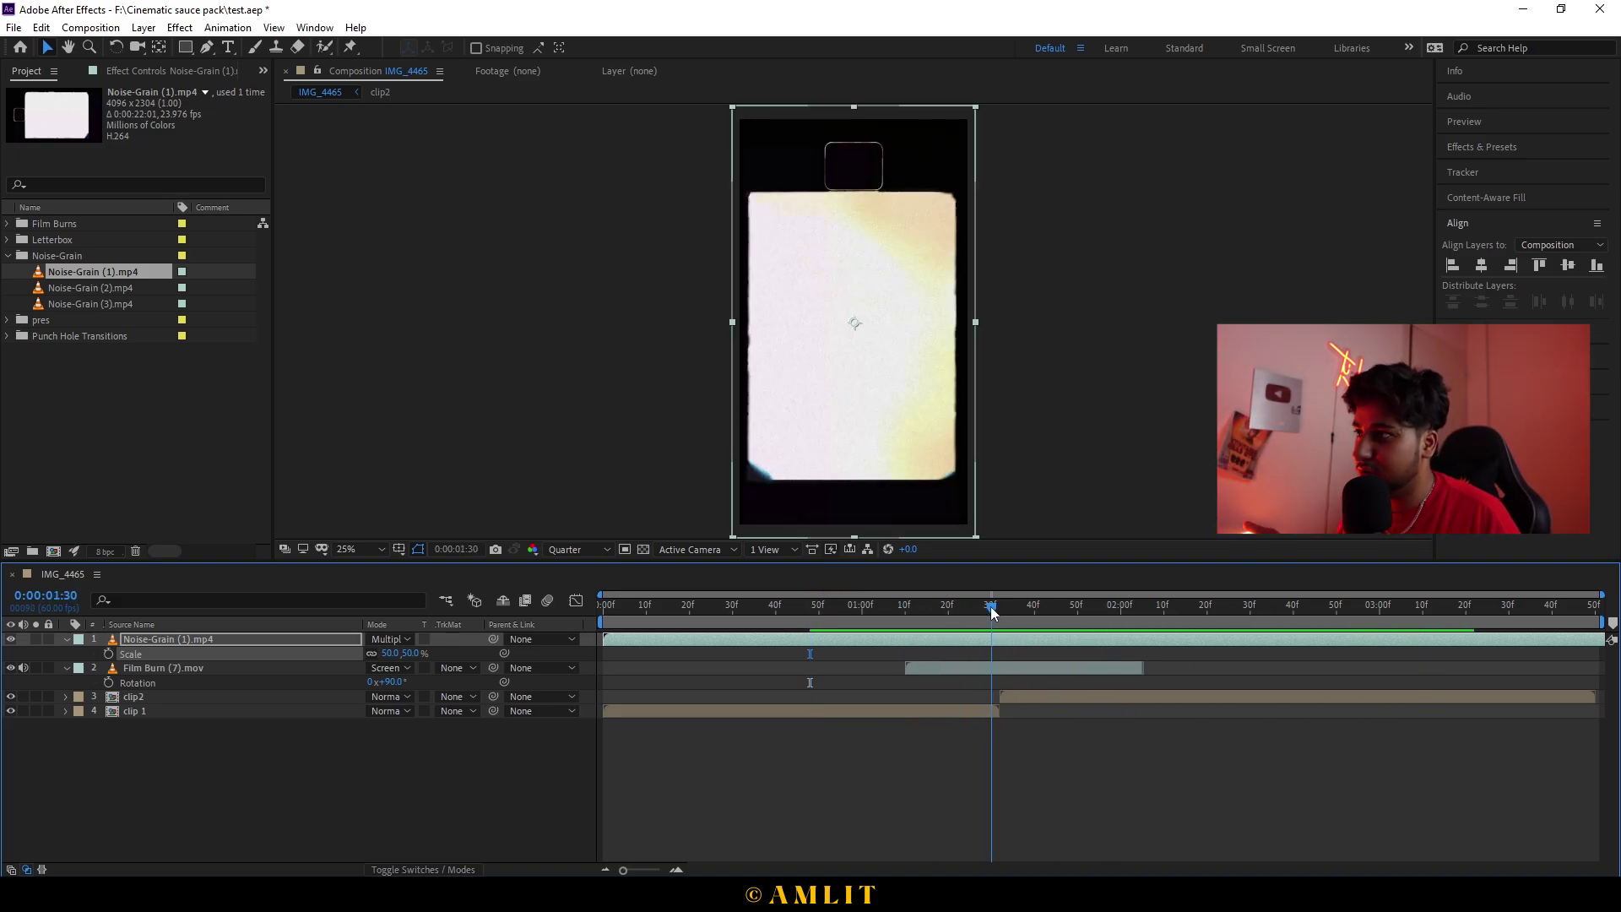
pyautogui.press('pageup')
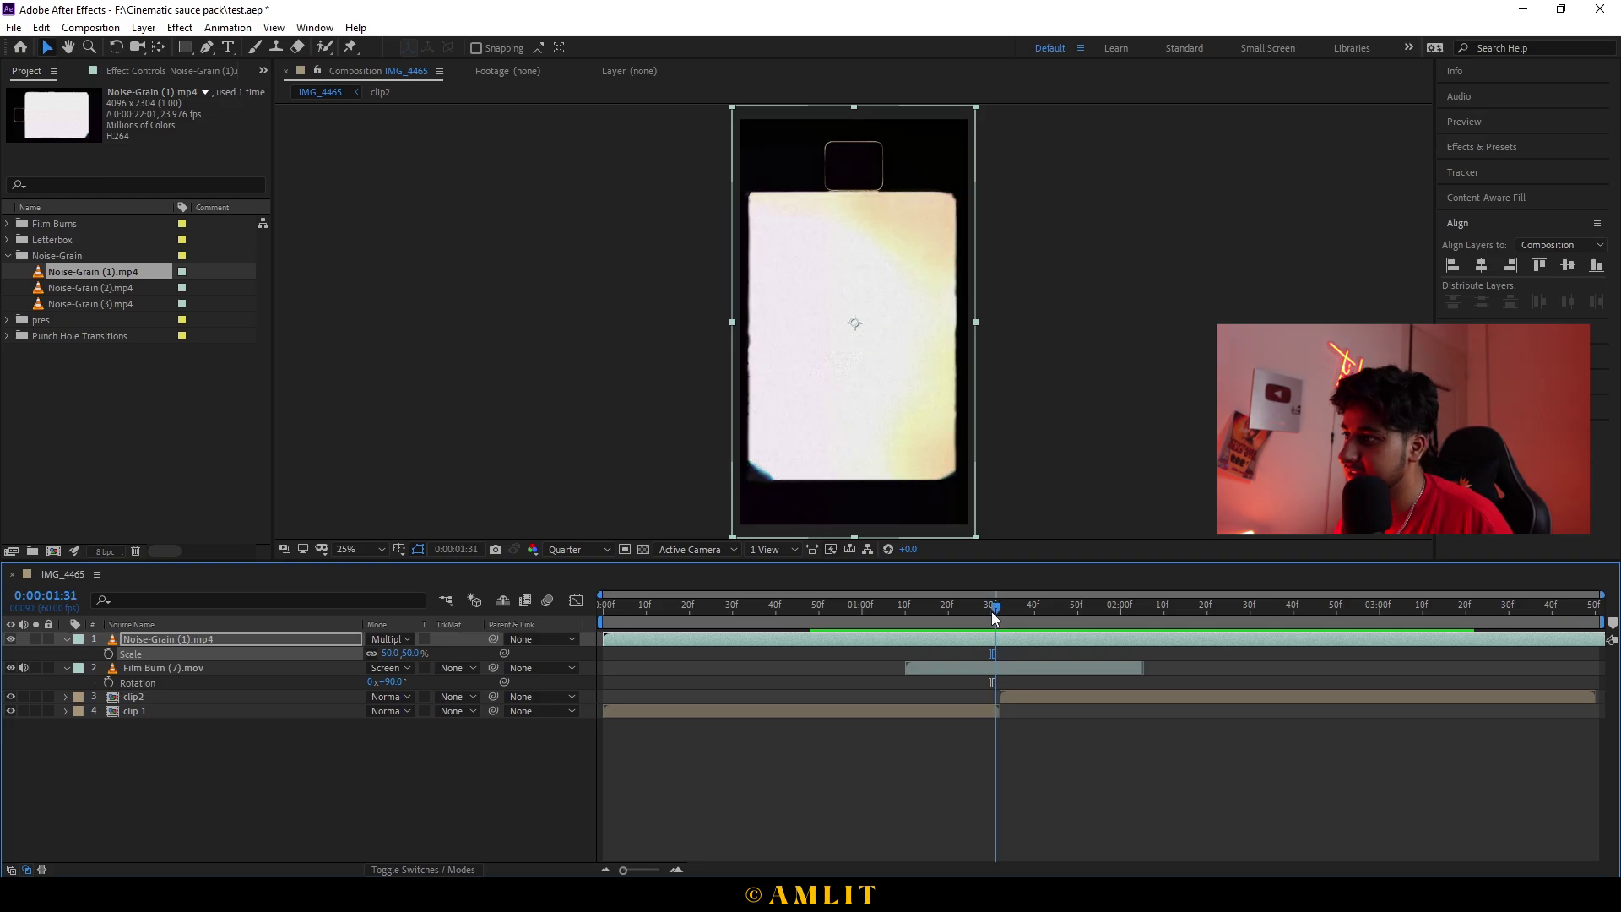
pyautogui.press(',')
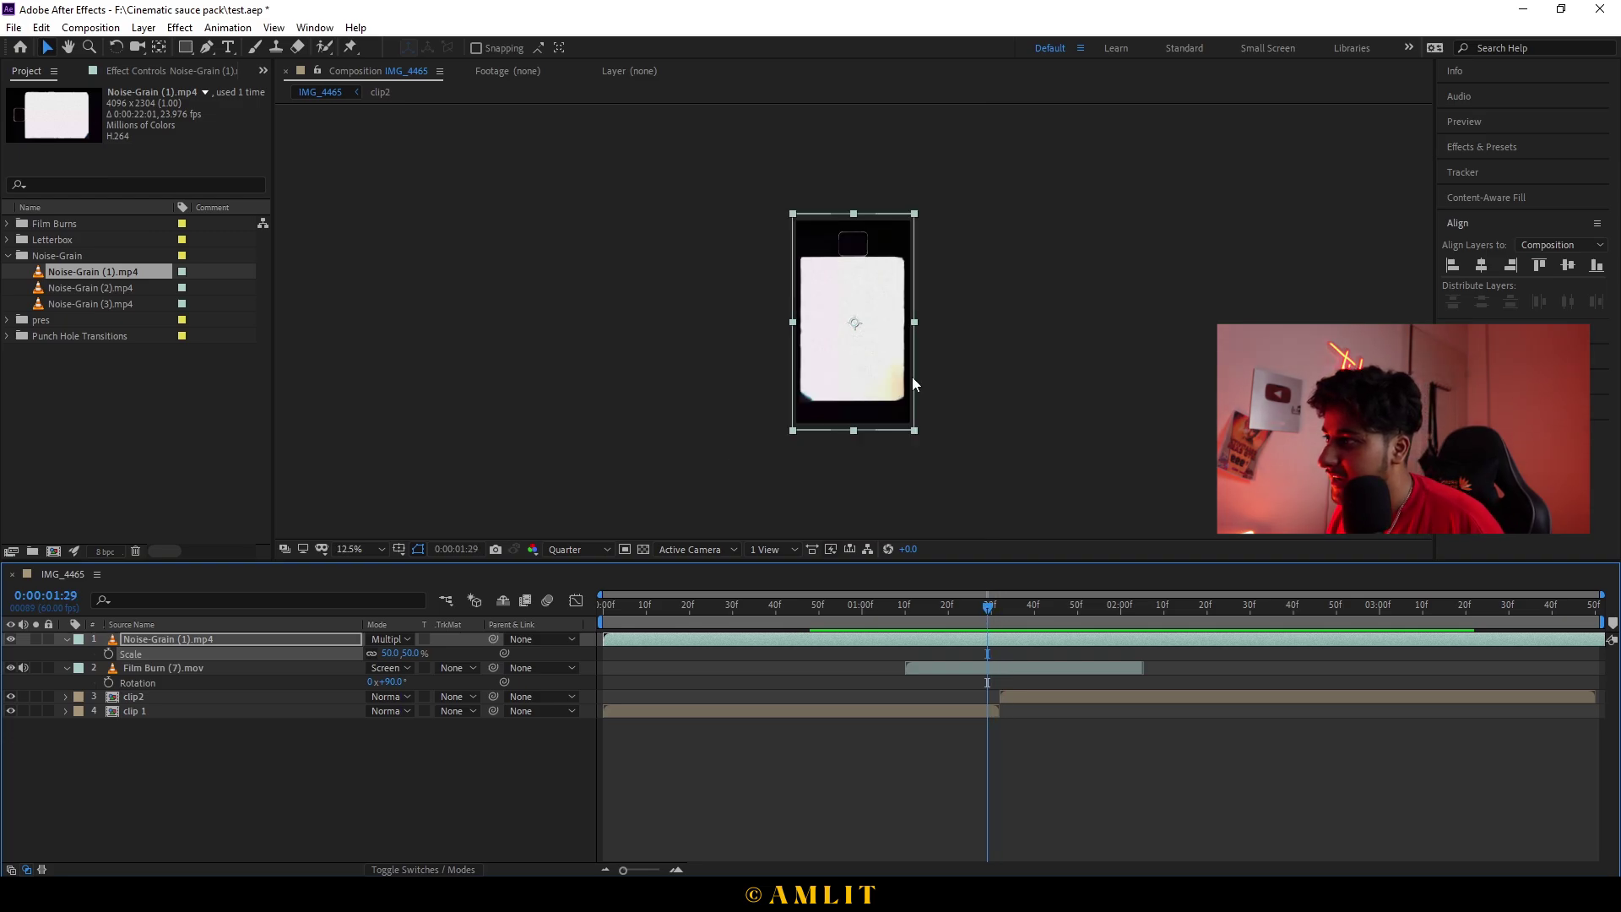
pyautogui.click(353, 549)
pyautogui.click(361, 754)
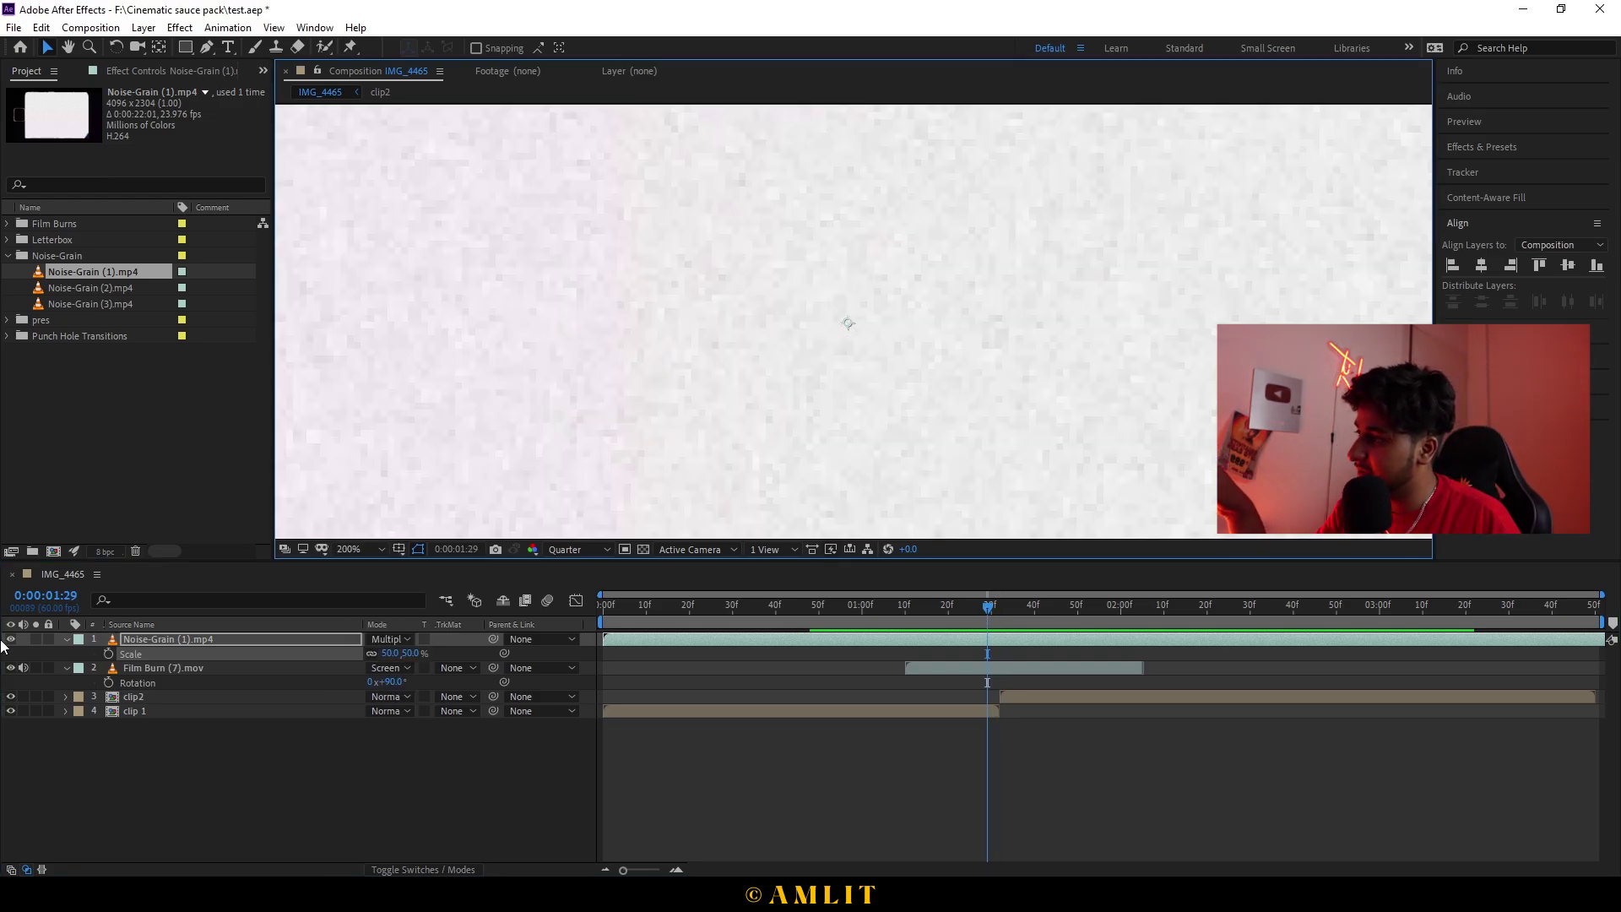
pyautogui.click(601, 548)
pyautogui.click(559, 600)
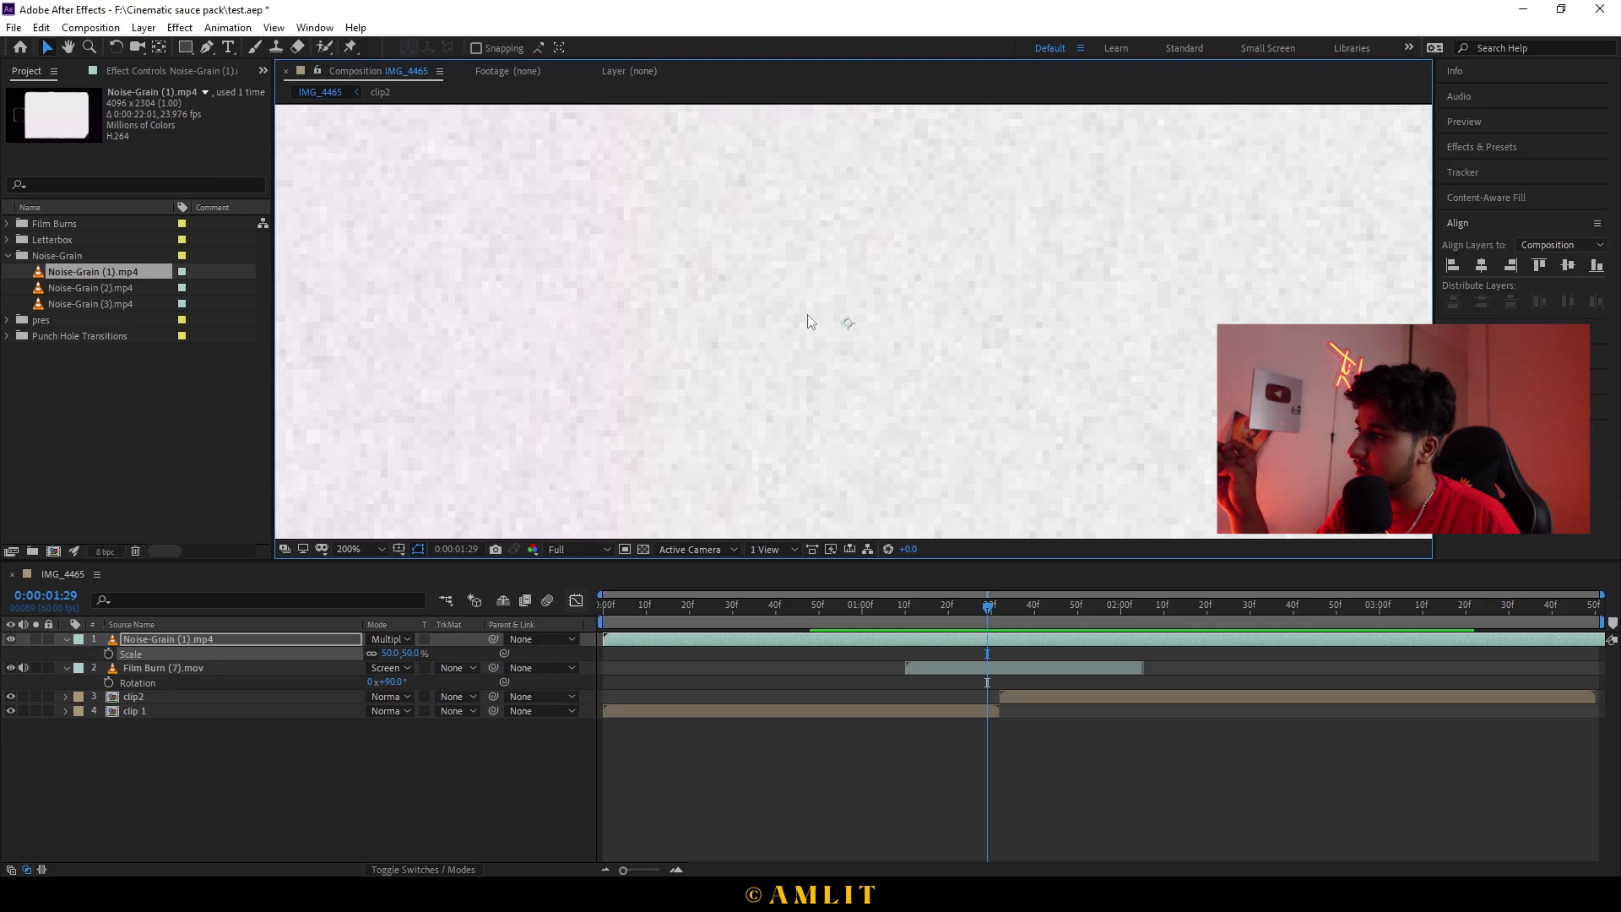
pyautogui.click(10, 639)
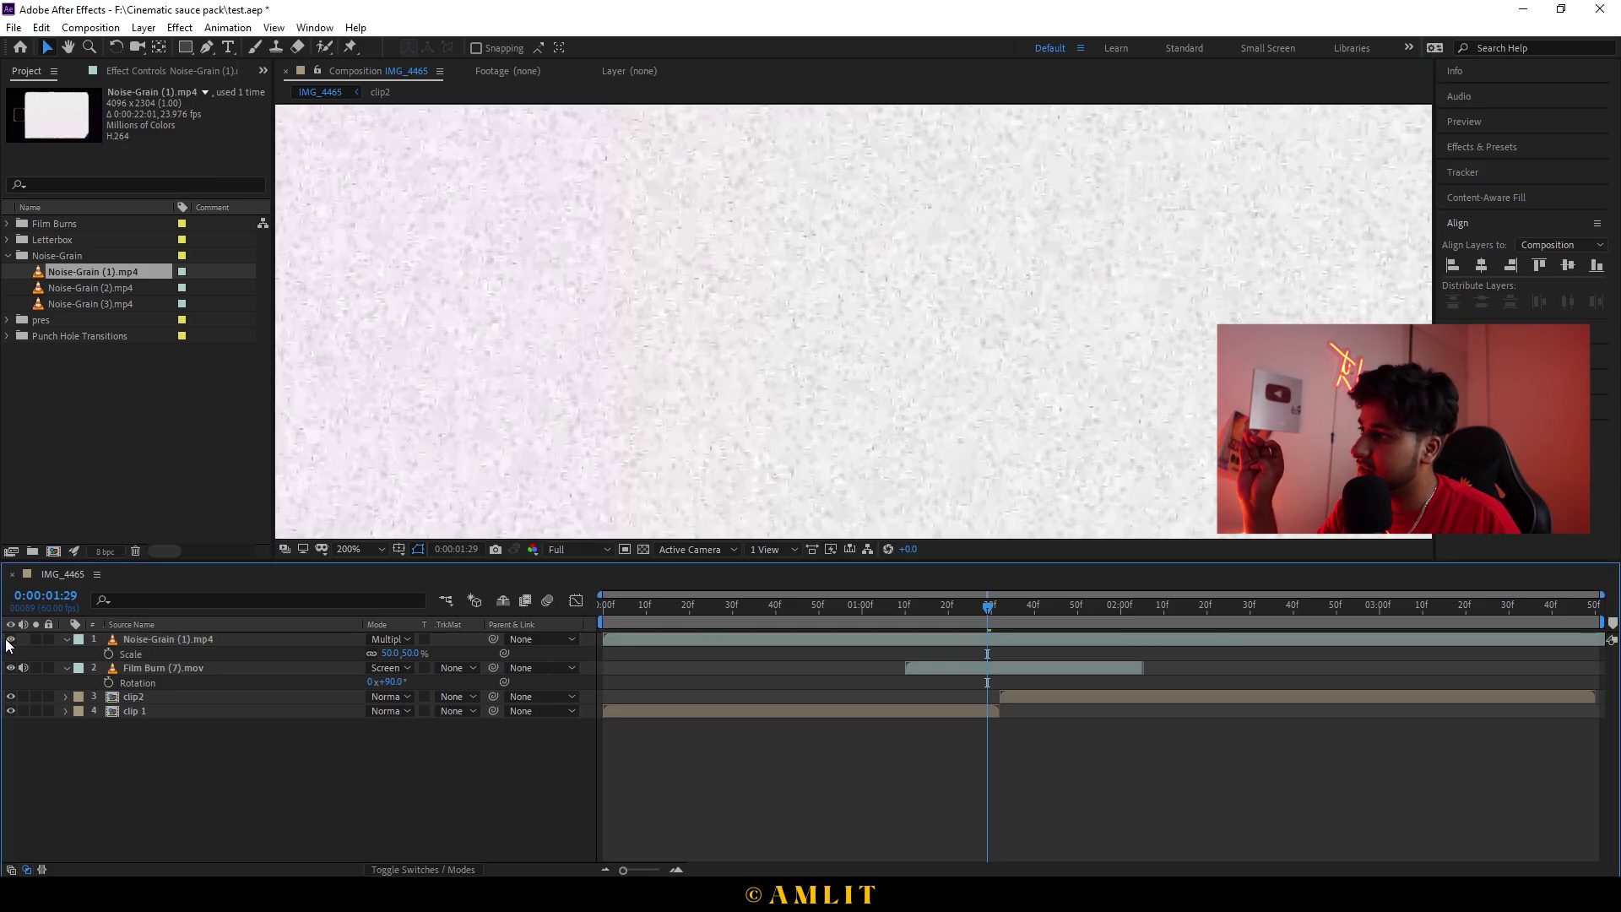
pyautogui.click(10, 639)
pyautogui.click(10, 639)
pyautogui.click(10, 640)
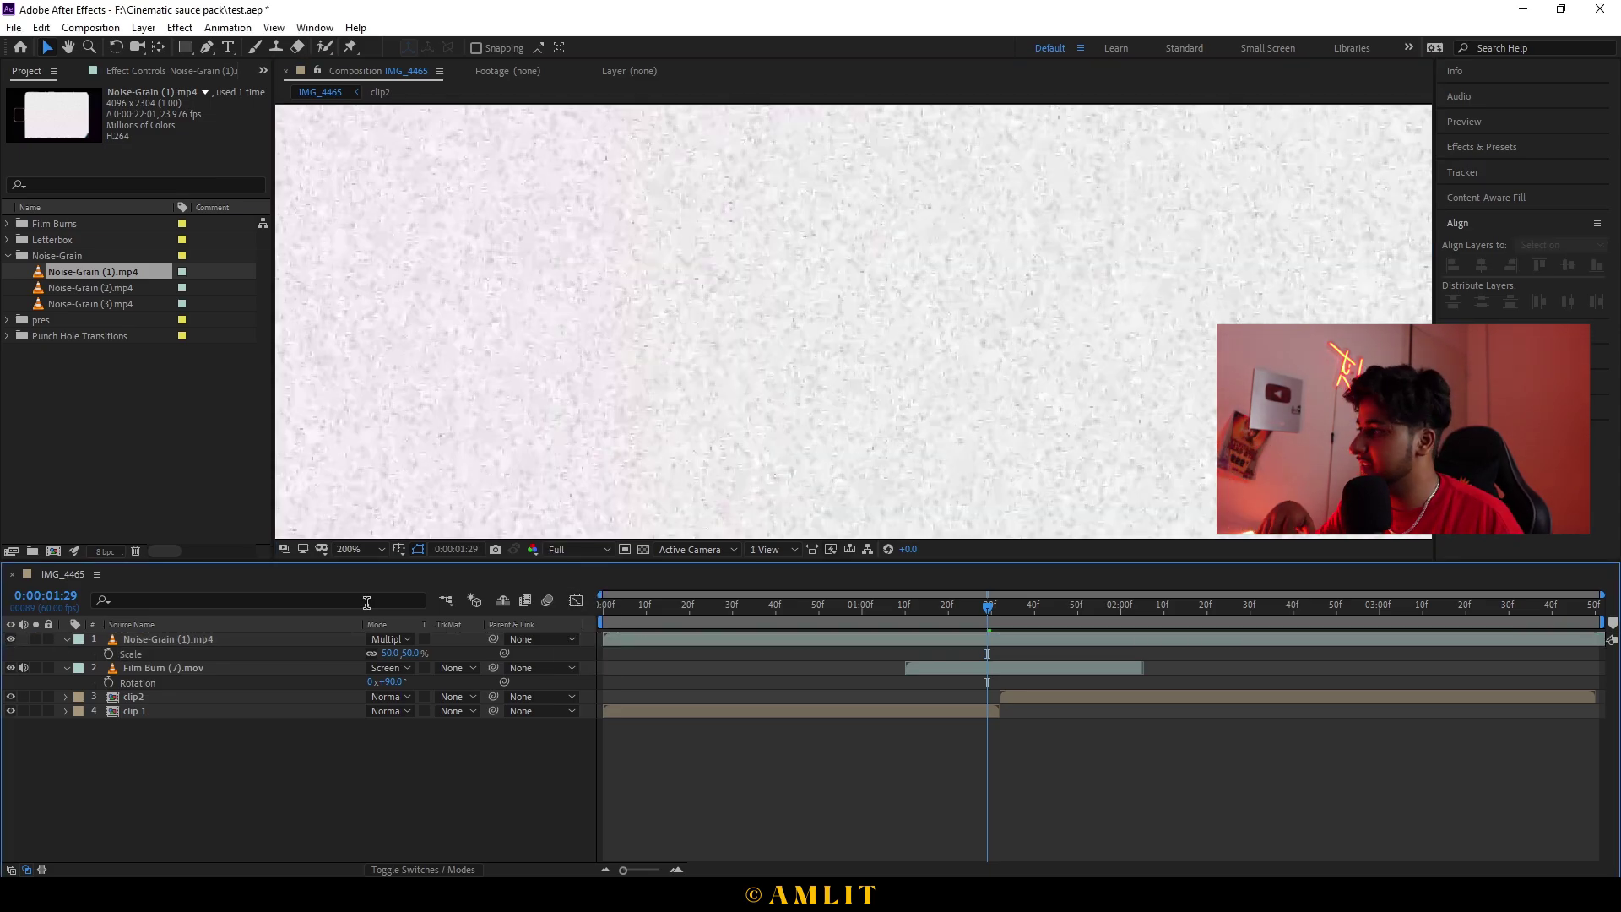
# Step: Compare the frame at 0:00:00:58 with and without the grain layer at 100% magnification, and fit the composition back in view
pyautogui.click(371, 548)
pyautogui.click(414, 585)
pyautogui.click(1387, 606)
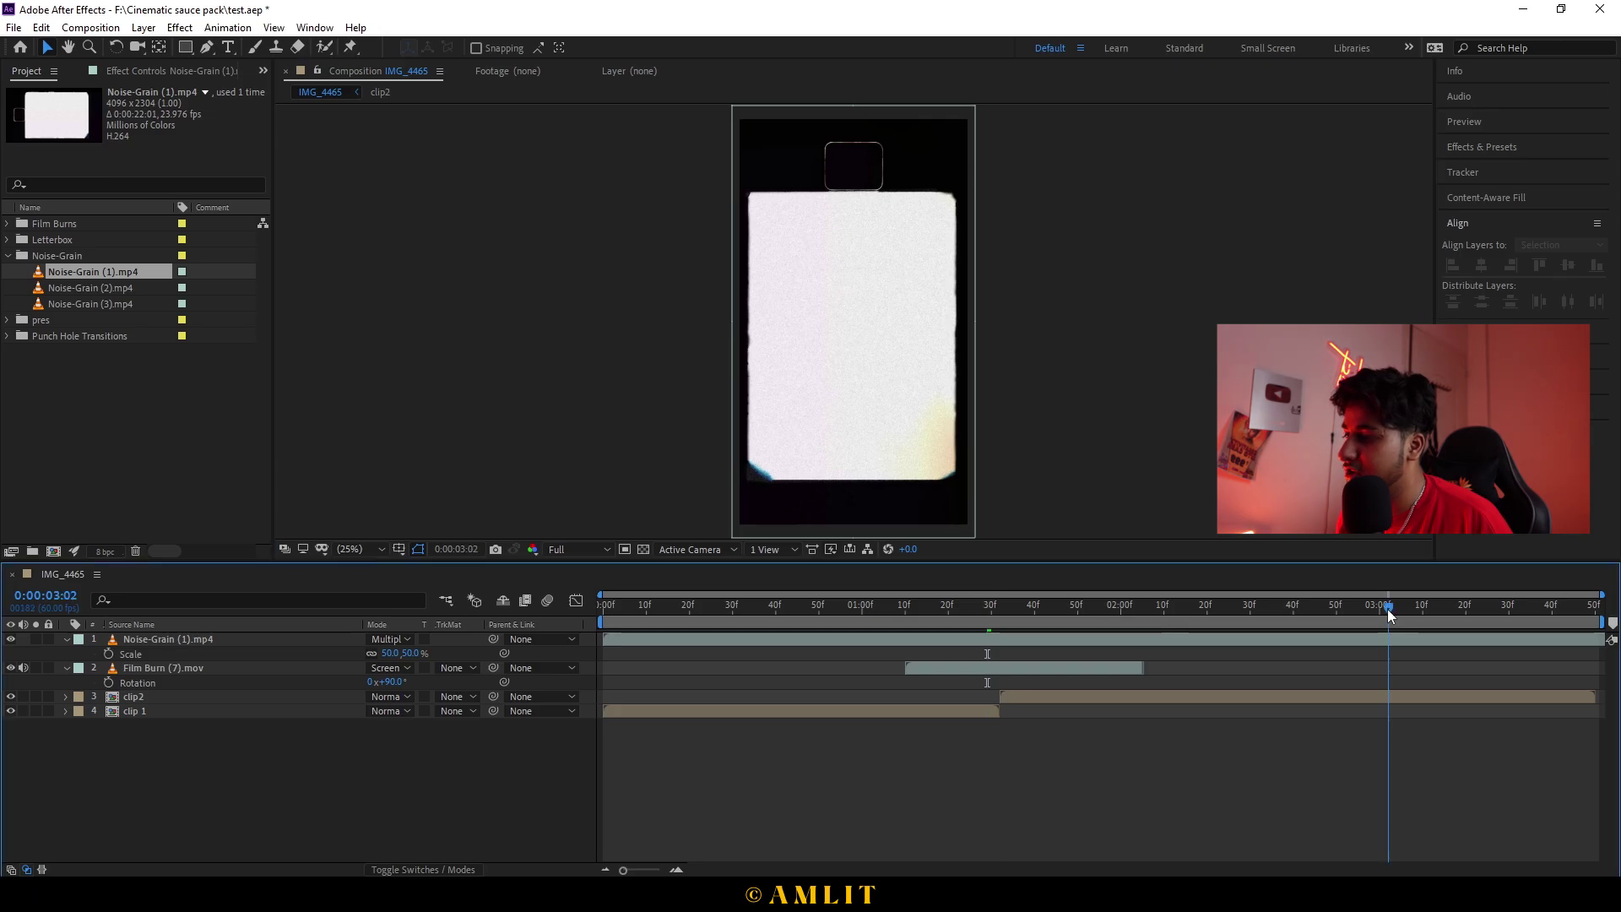
pyautogui.click(852, 608)
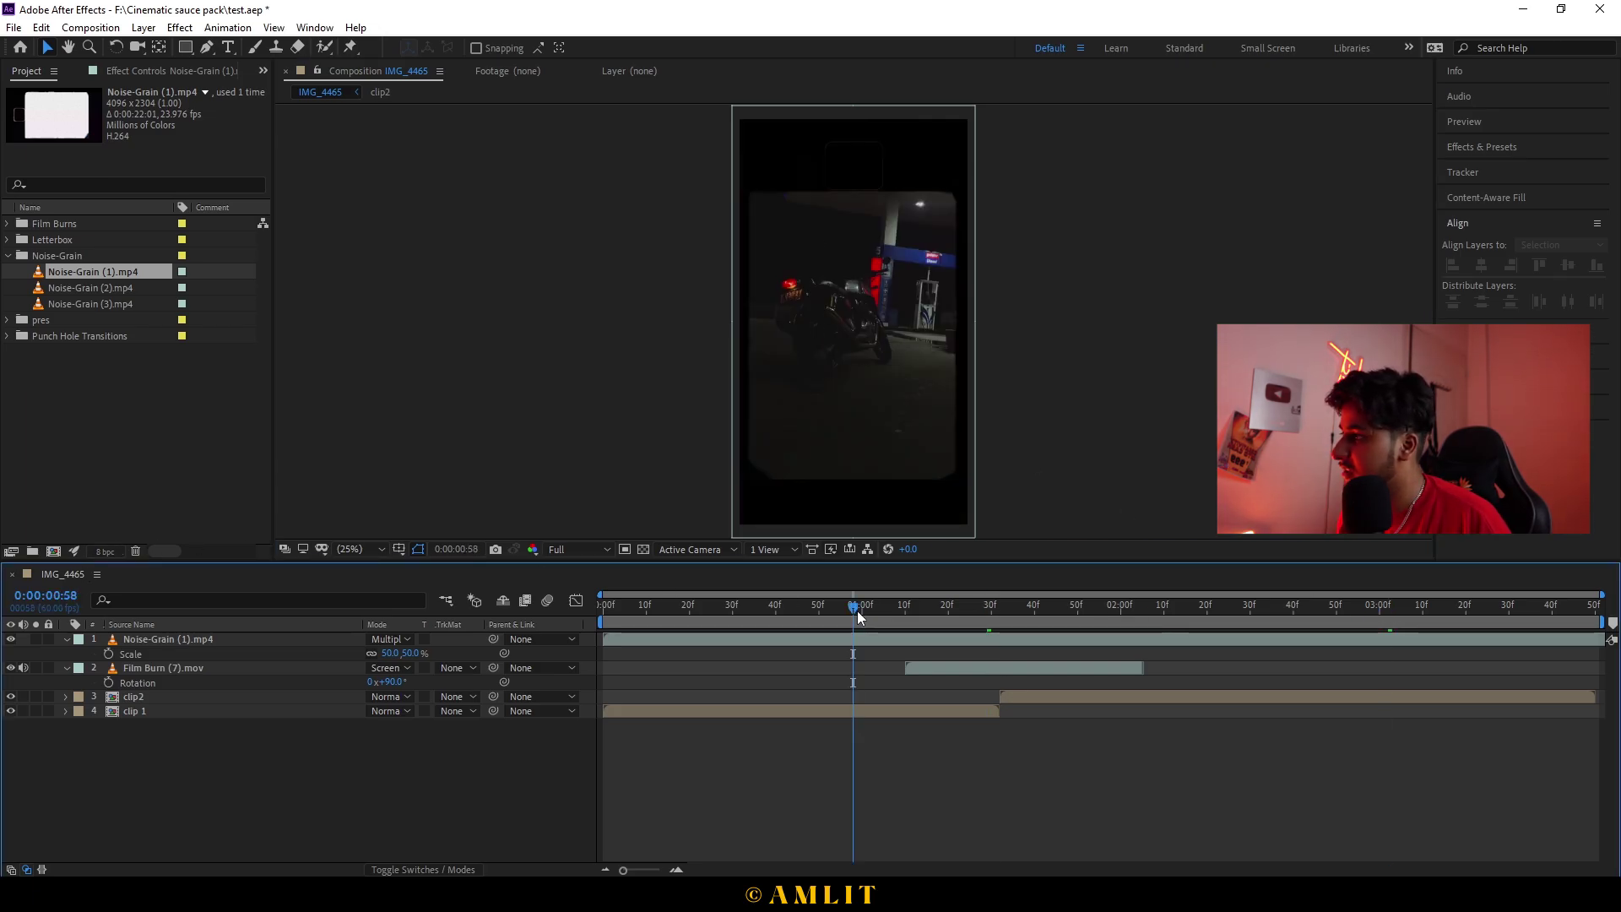
pyautogui.click(352, 550)
pyautogui.click(362, 737)
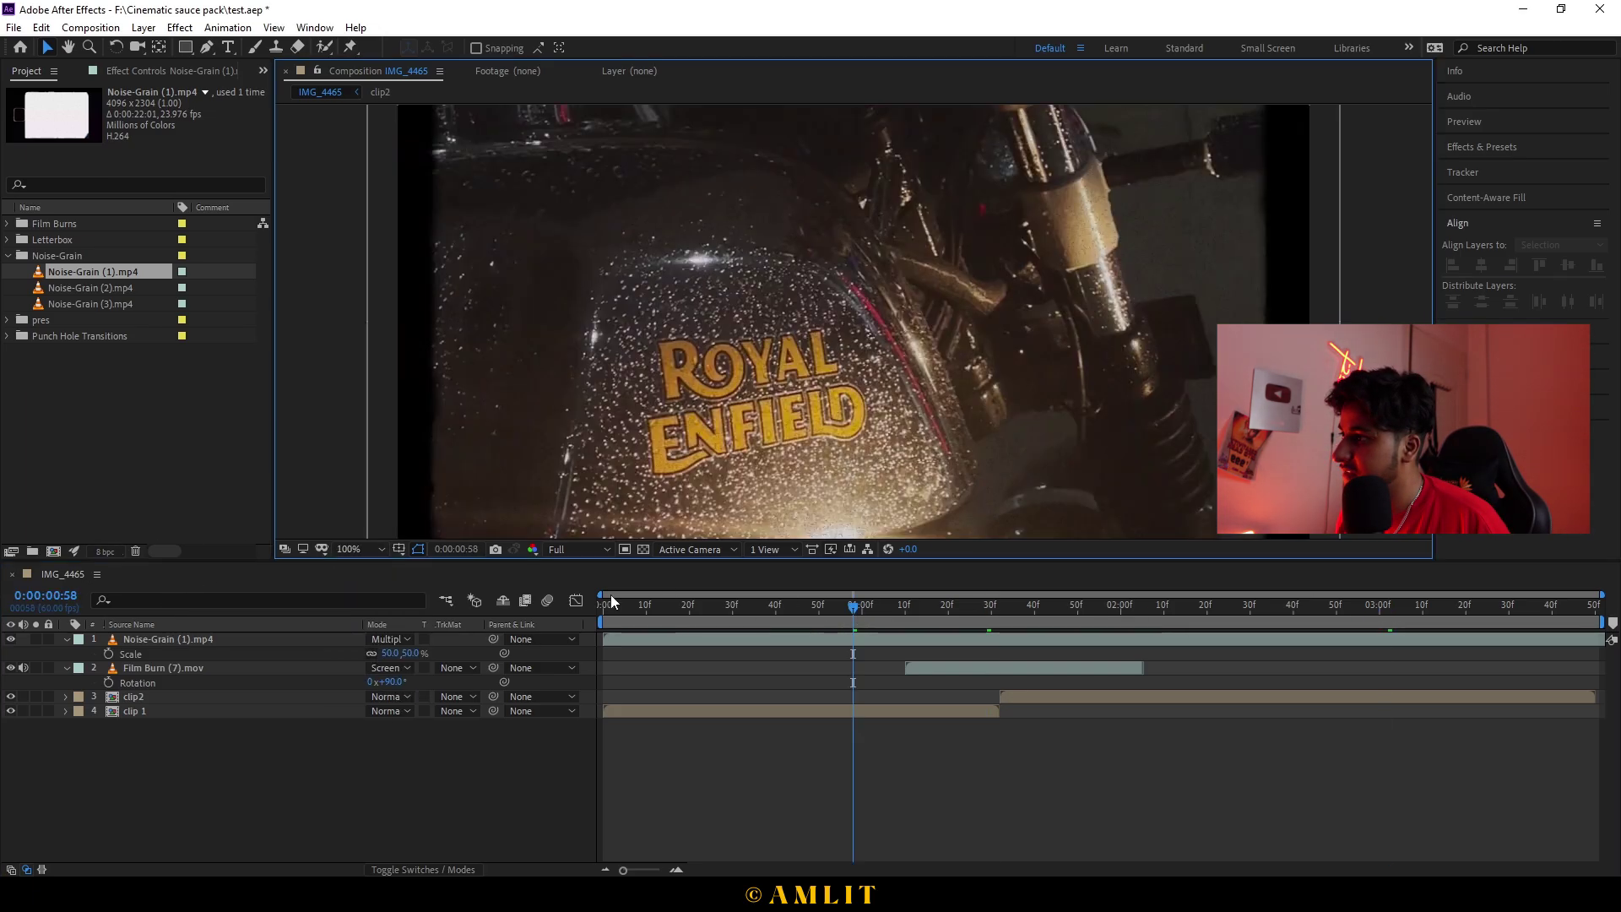
pyautogui.click(11, 640)
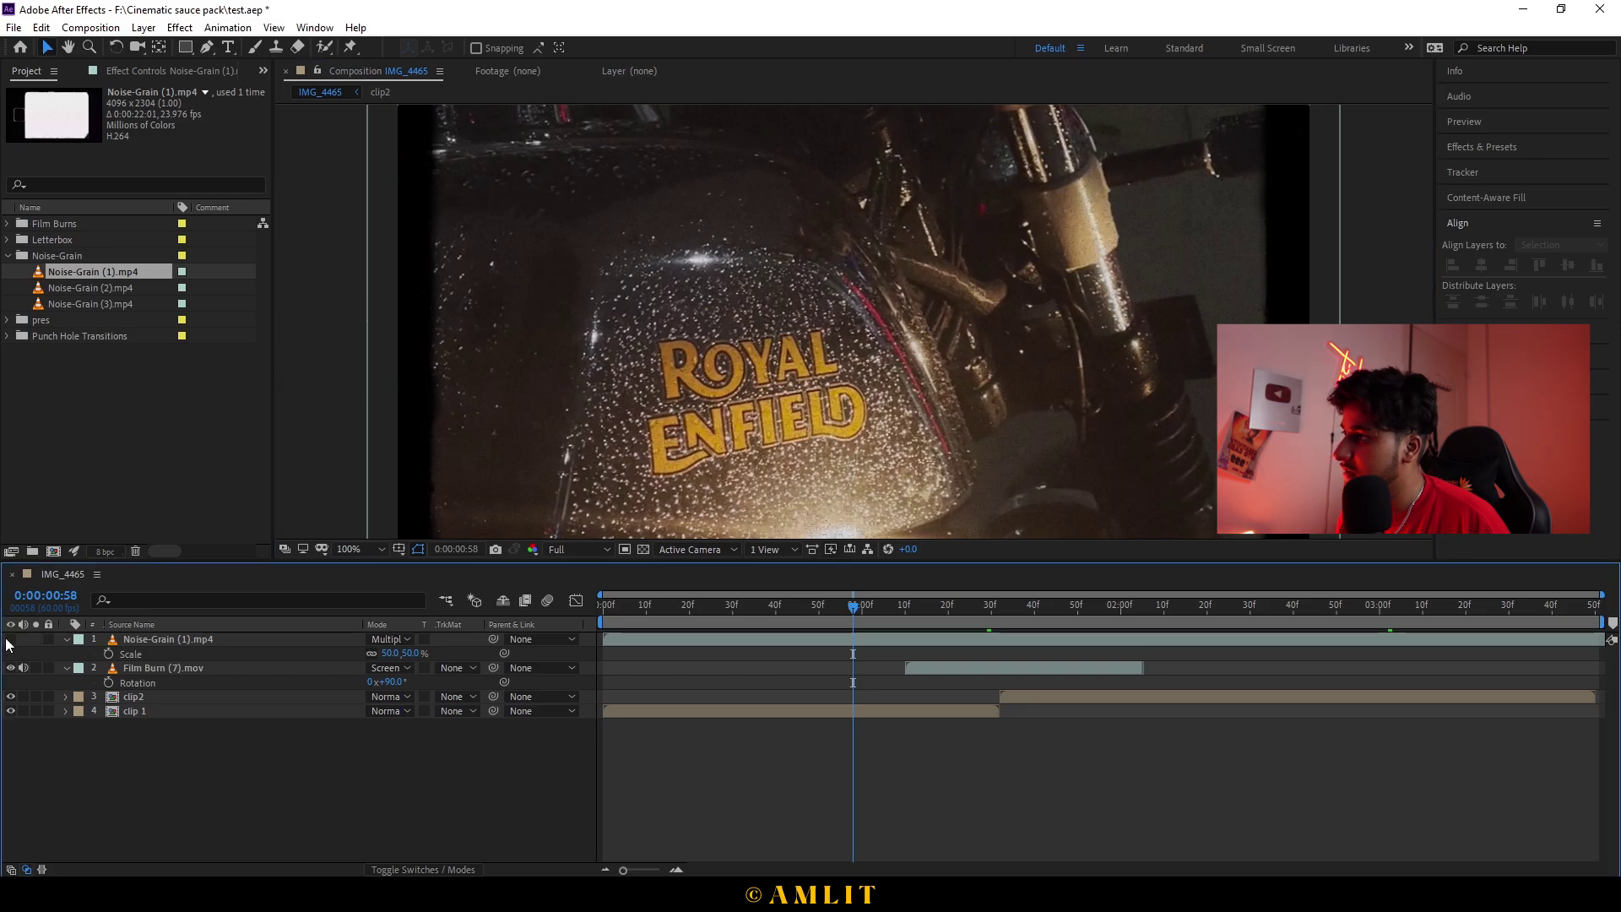
pyautogui.click(11, 640)
pyautogui.click(11, 640)
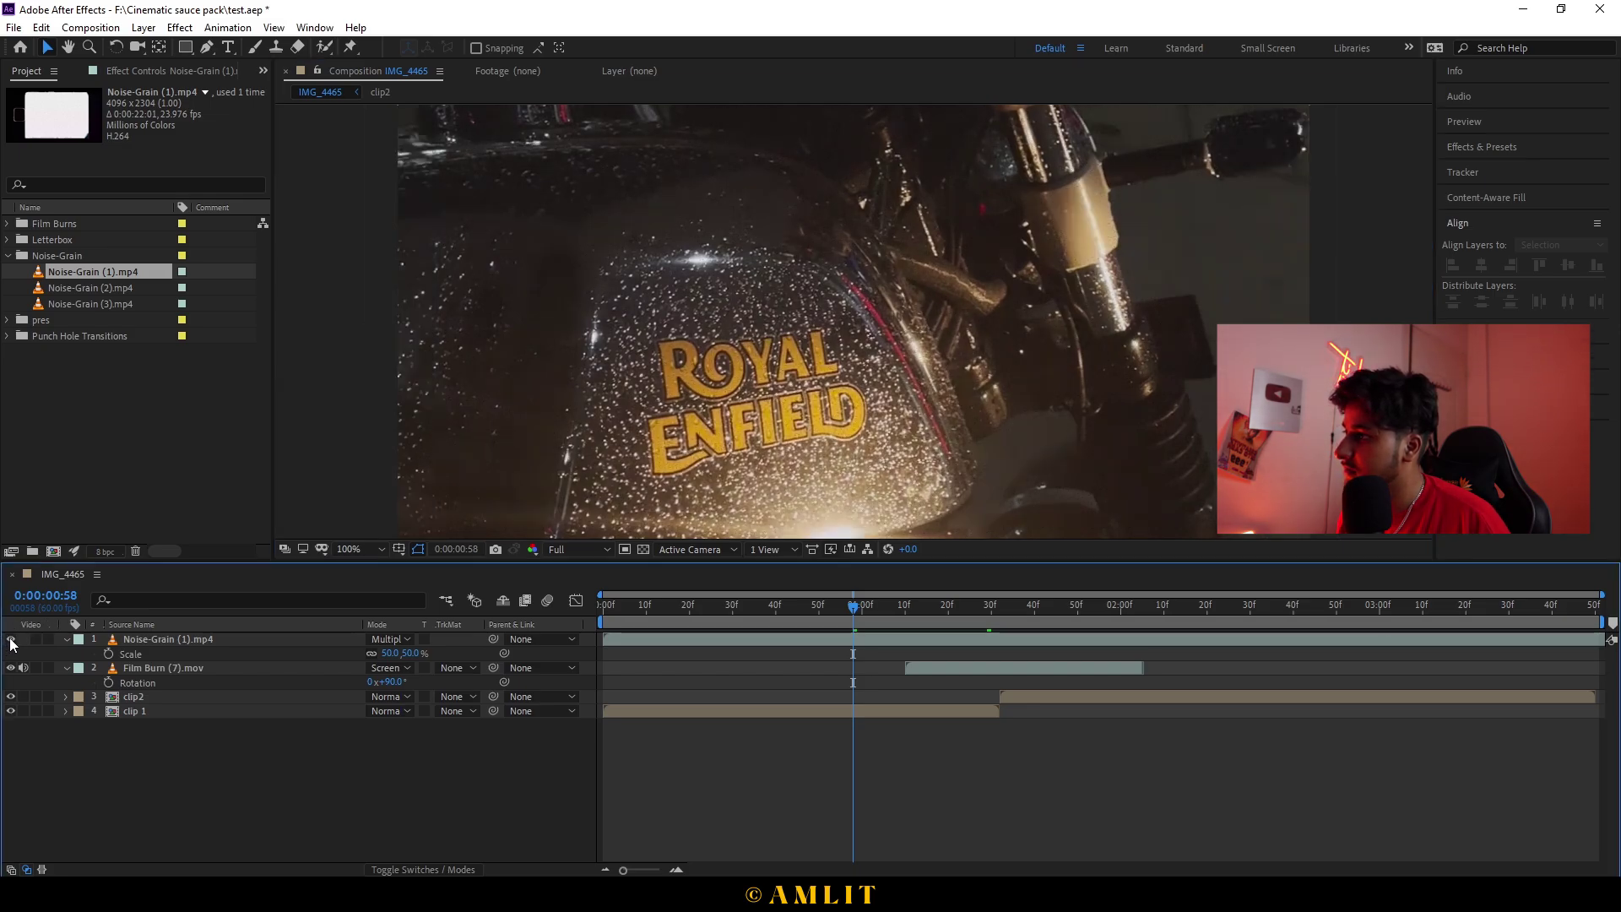
pyautogui.click(11, 640)
pyautogui.click(382, 548)
pyautogui.click(378, 591)
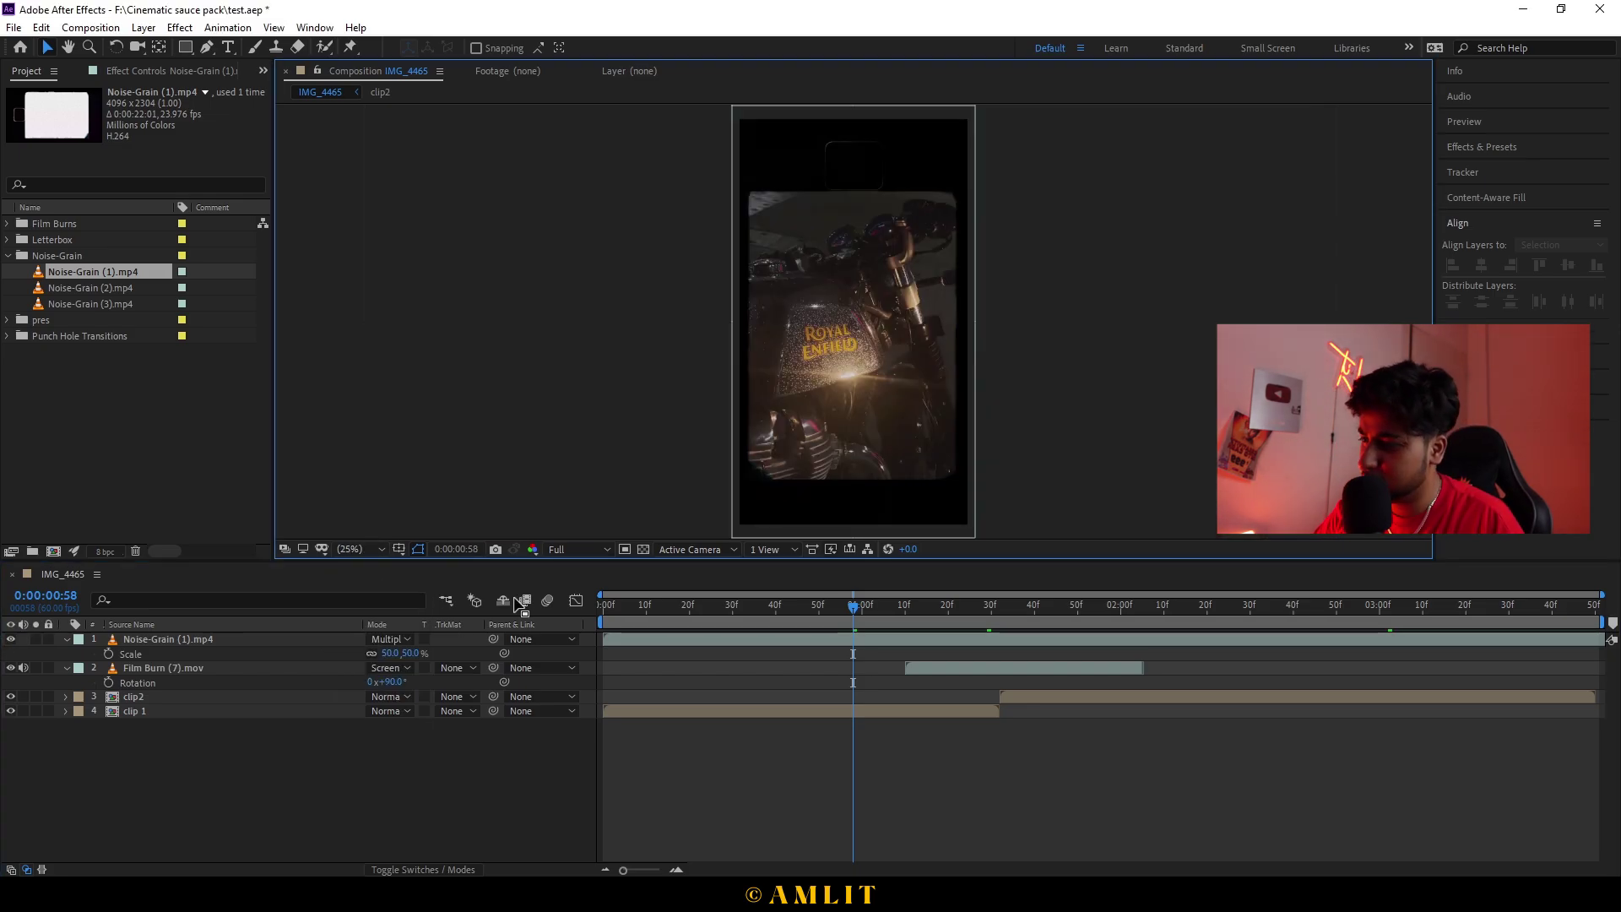
# Step: Delete the Noise-Grain (1).mp4 layer from the composition
pyautogui.click(778, 638)
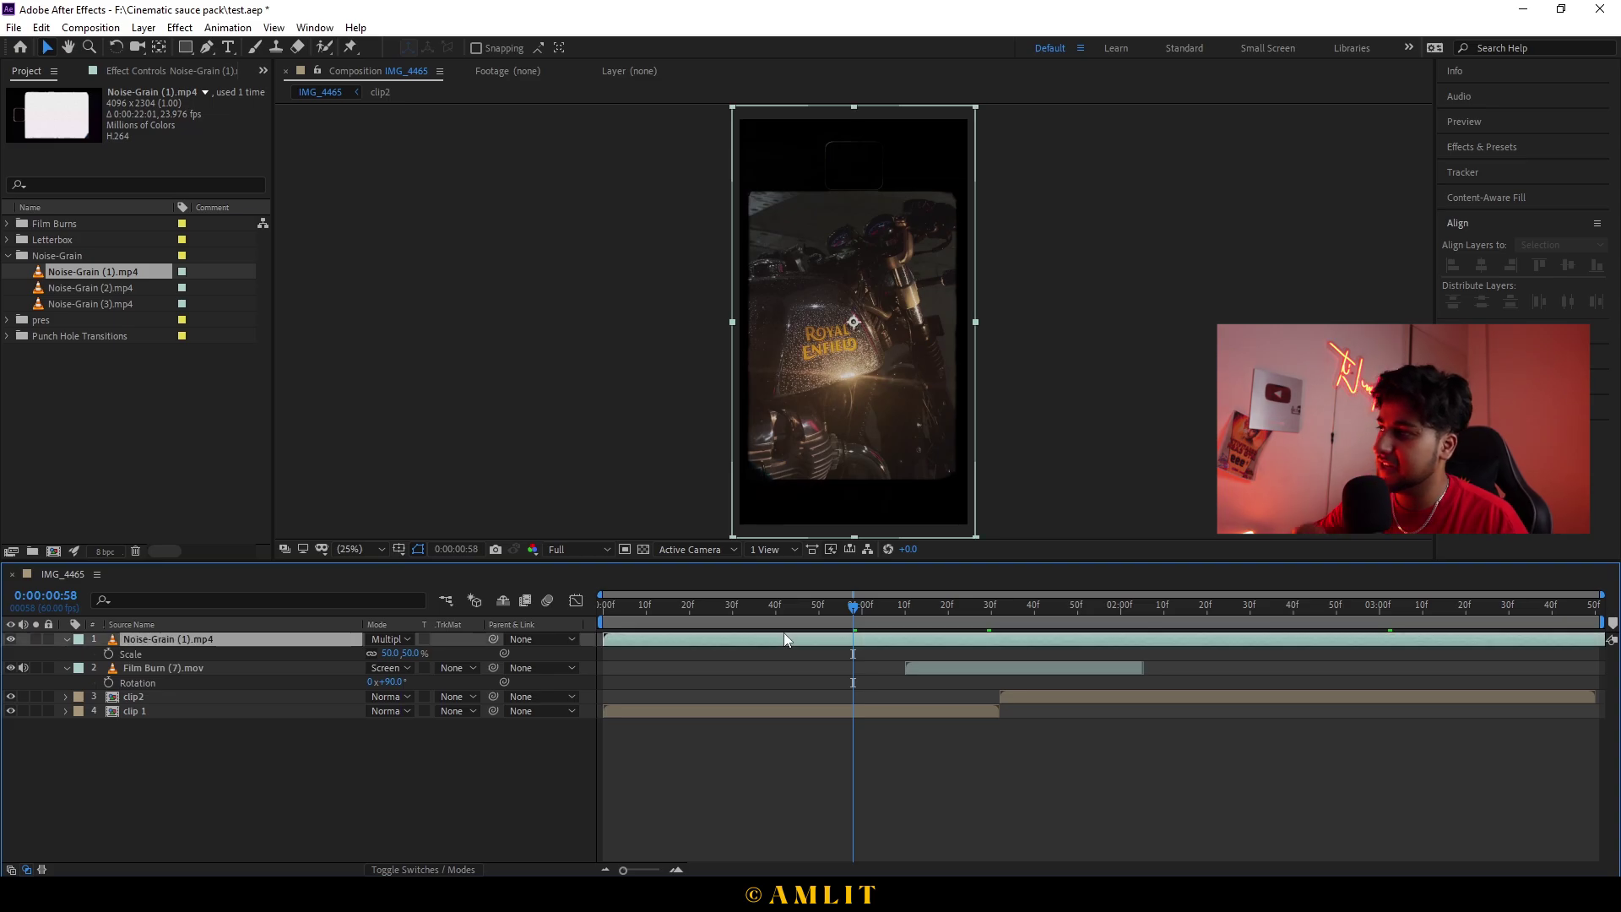
pyautogui.press('Delete')
# Step: Open the Noise-Grain (2).mp4 and Noise-Grain (3).mp4 footage to examine it, playing back Noise-Grain (3).mp4
pyautogui.click(98, 287)
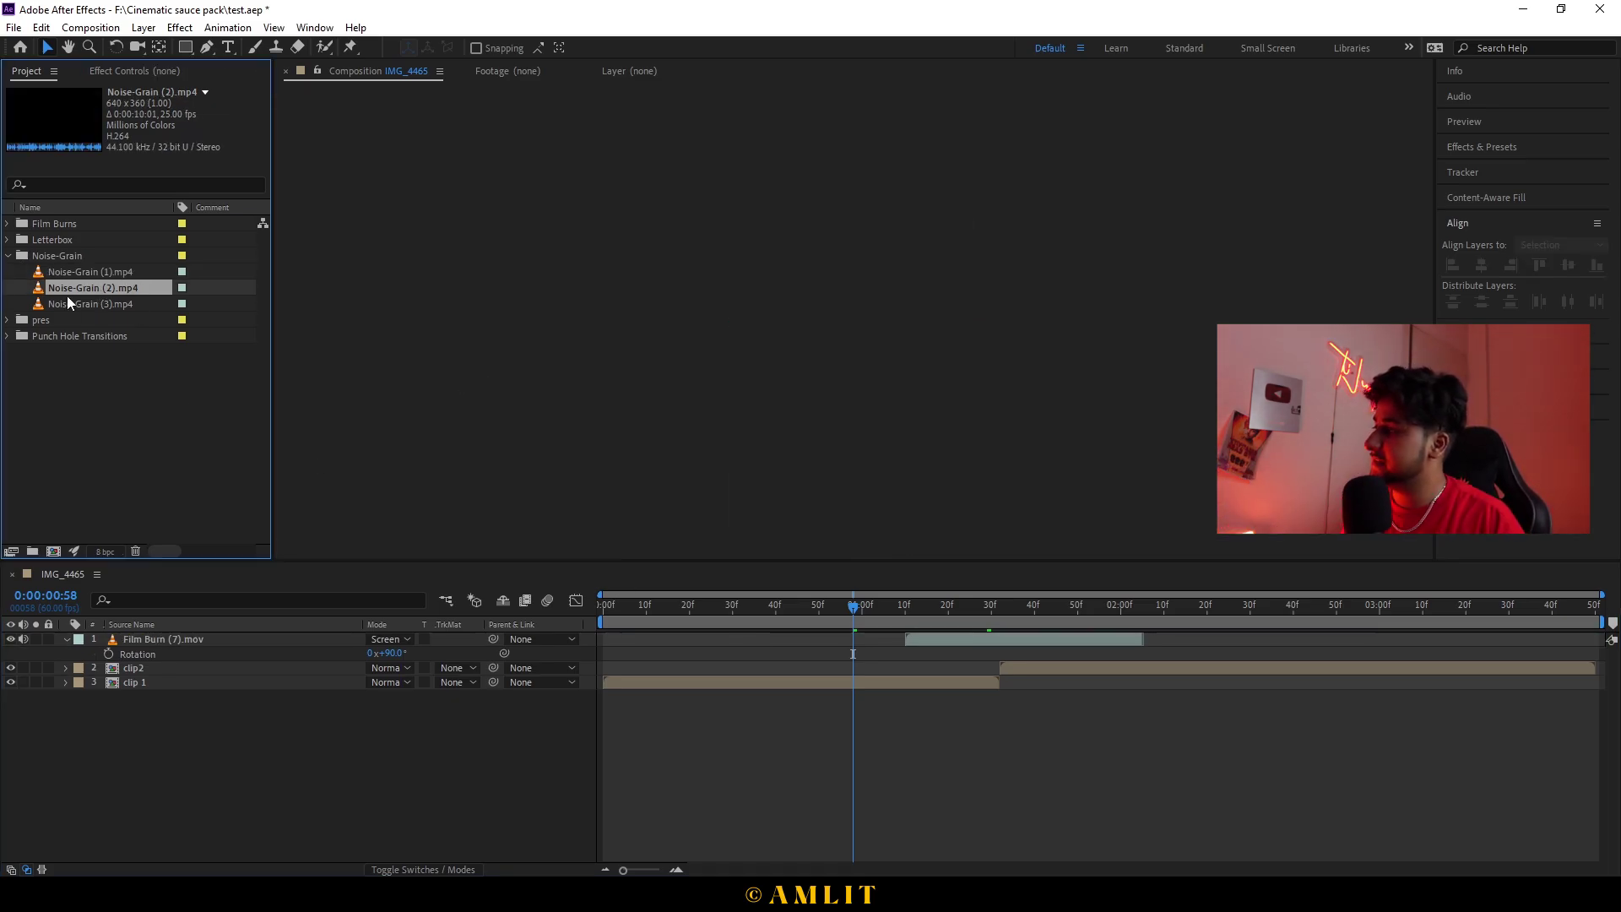
pyautogui.doubleClick(71, 292)
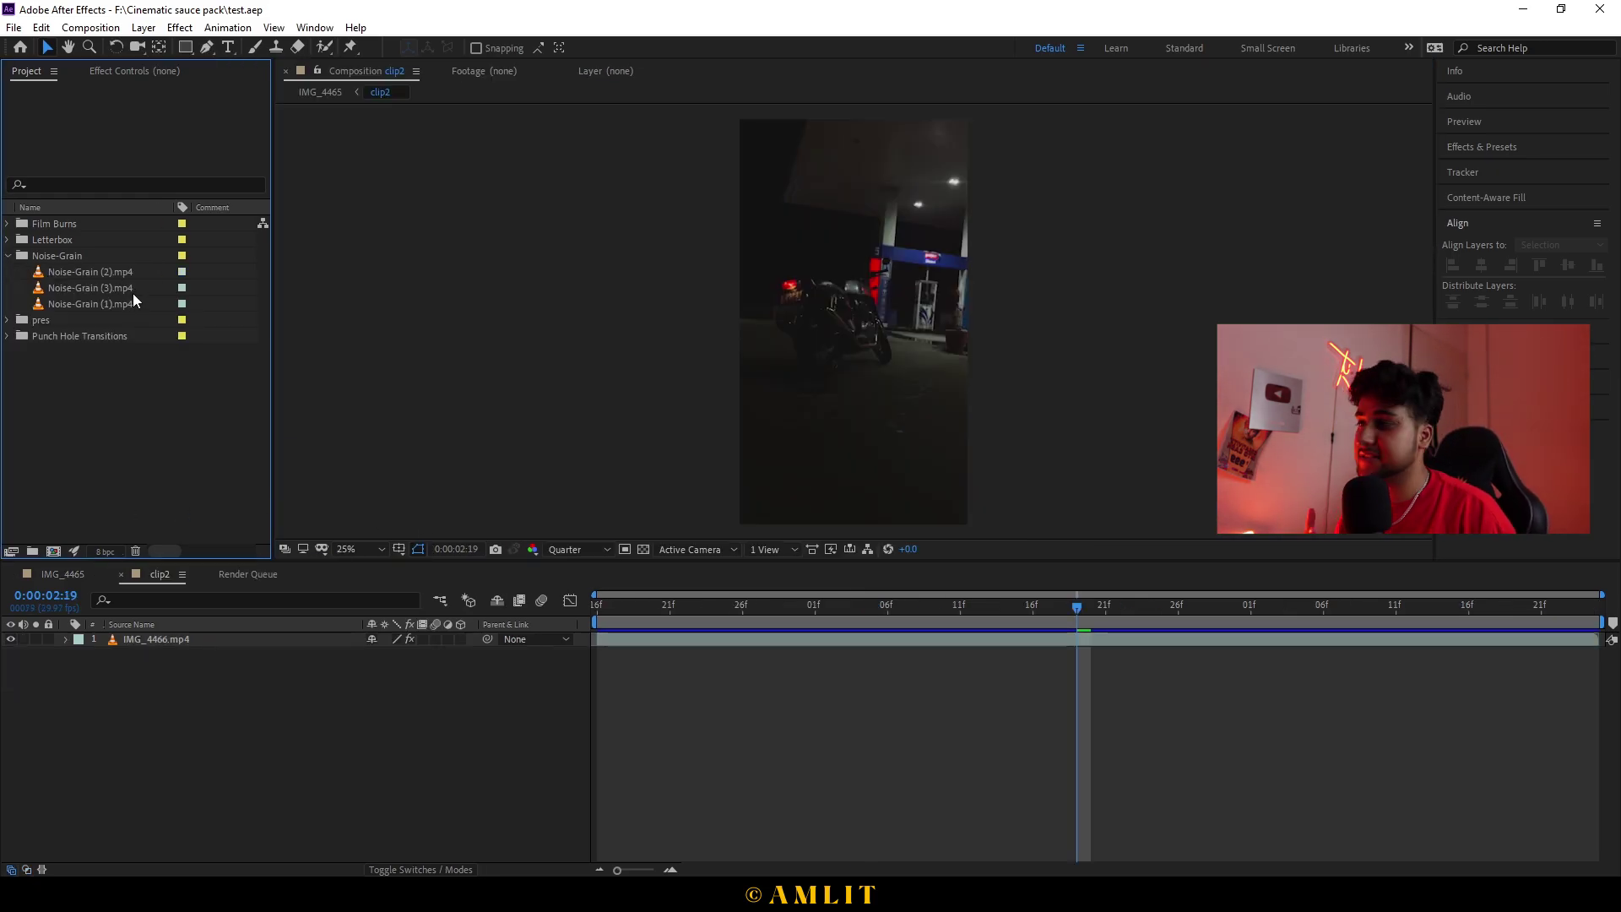
pyautogui.click(134, 282)
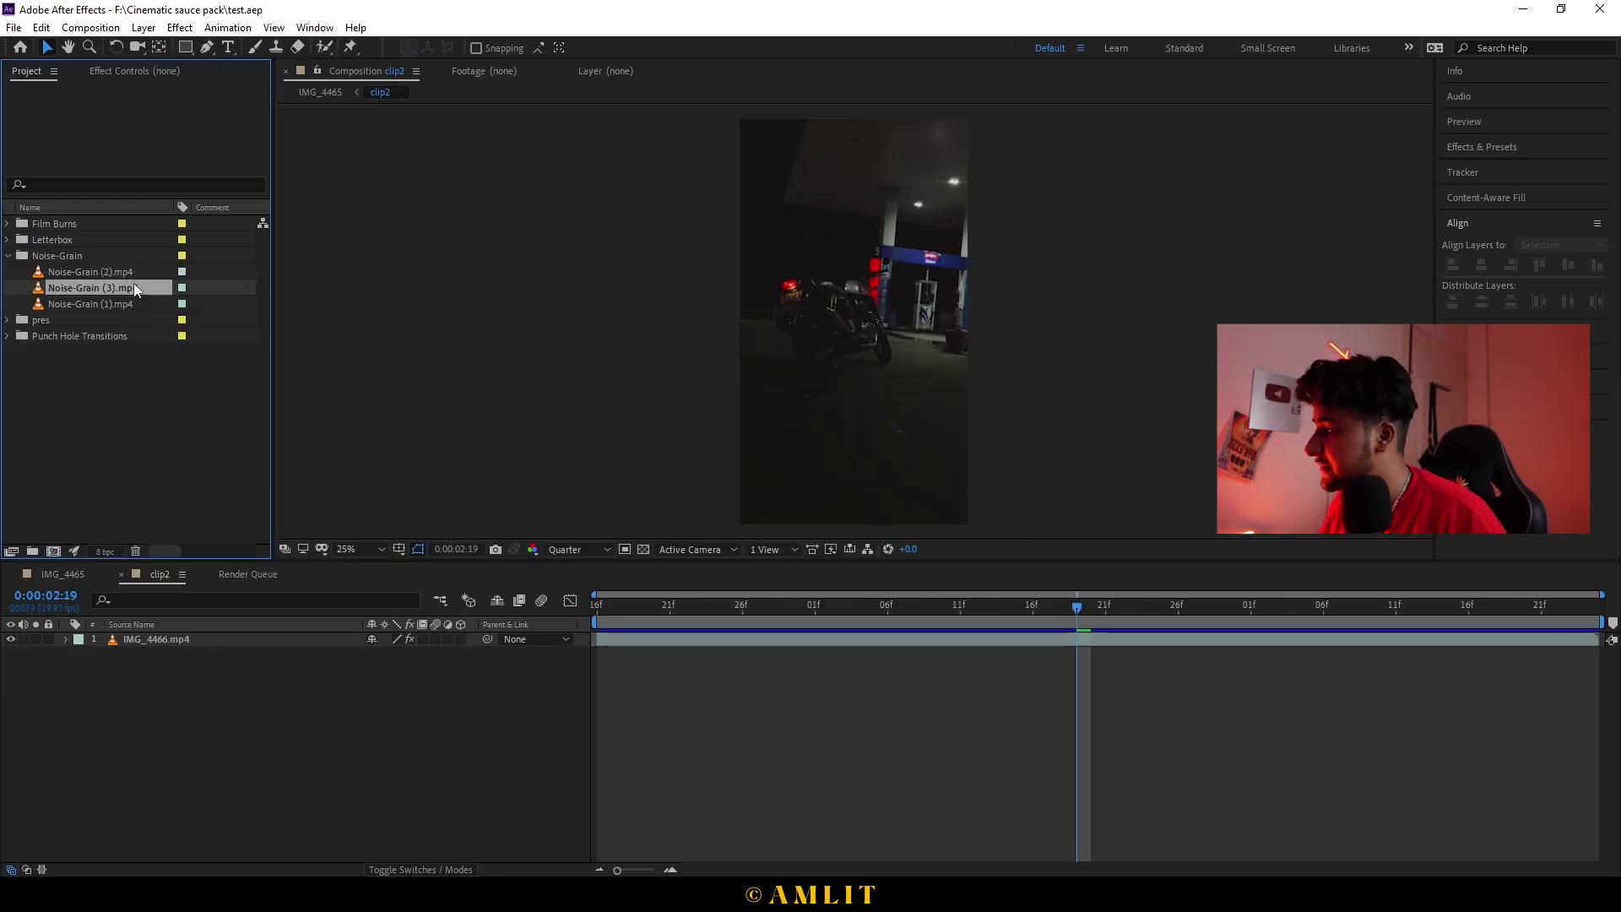
pyautogui.doubleClick(134, 282)
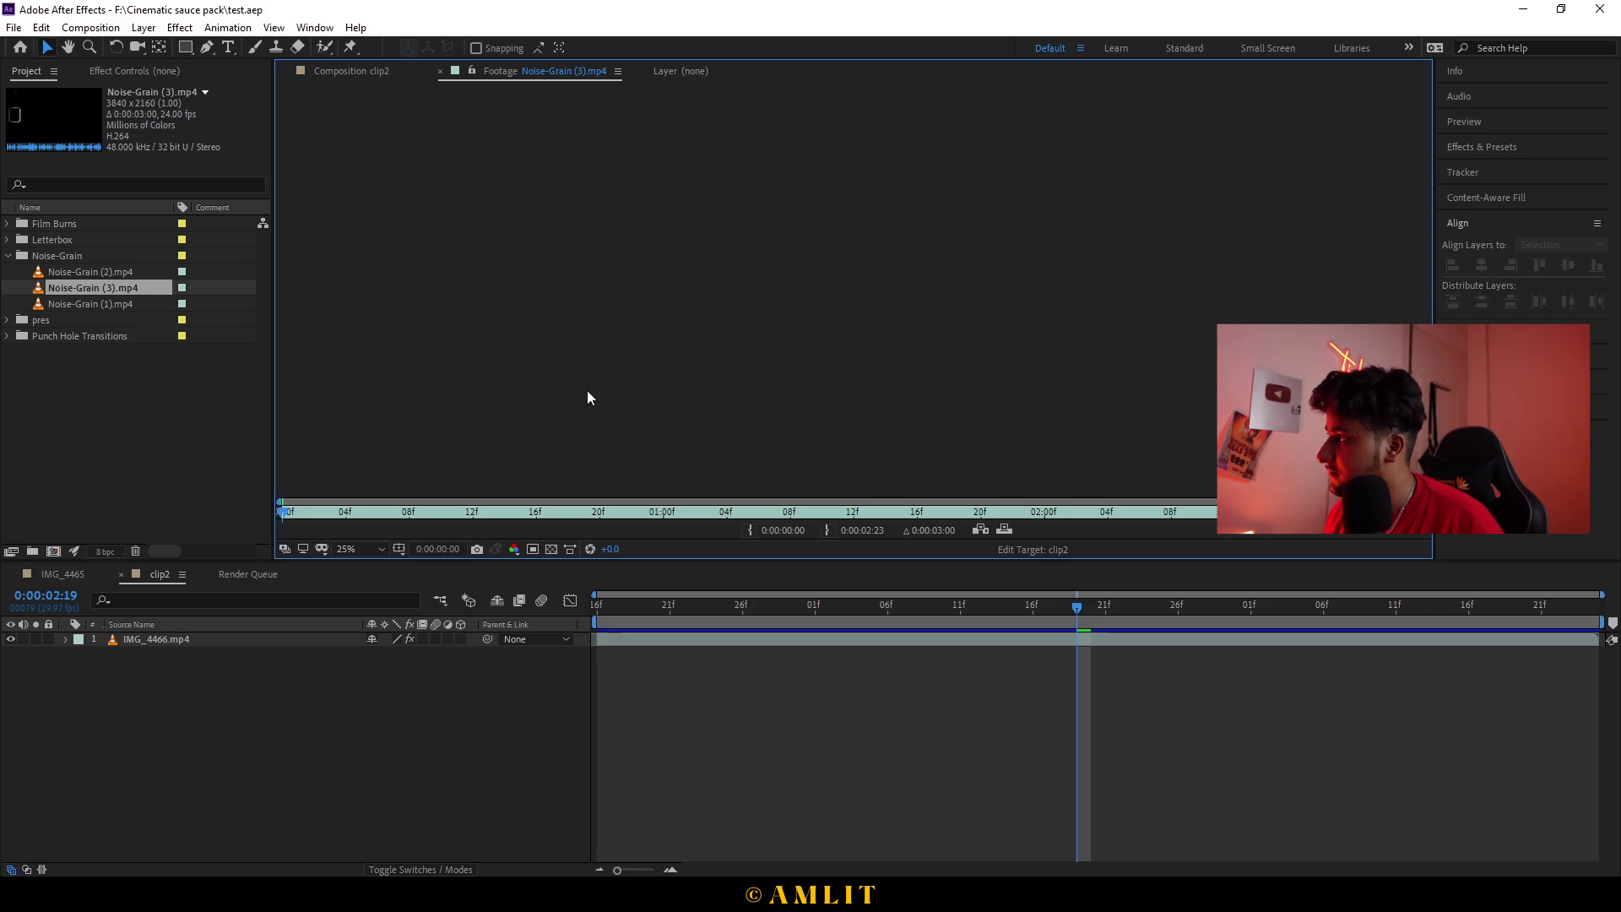
pyautogui.press('space')
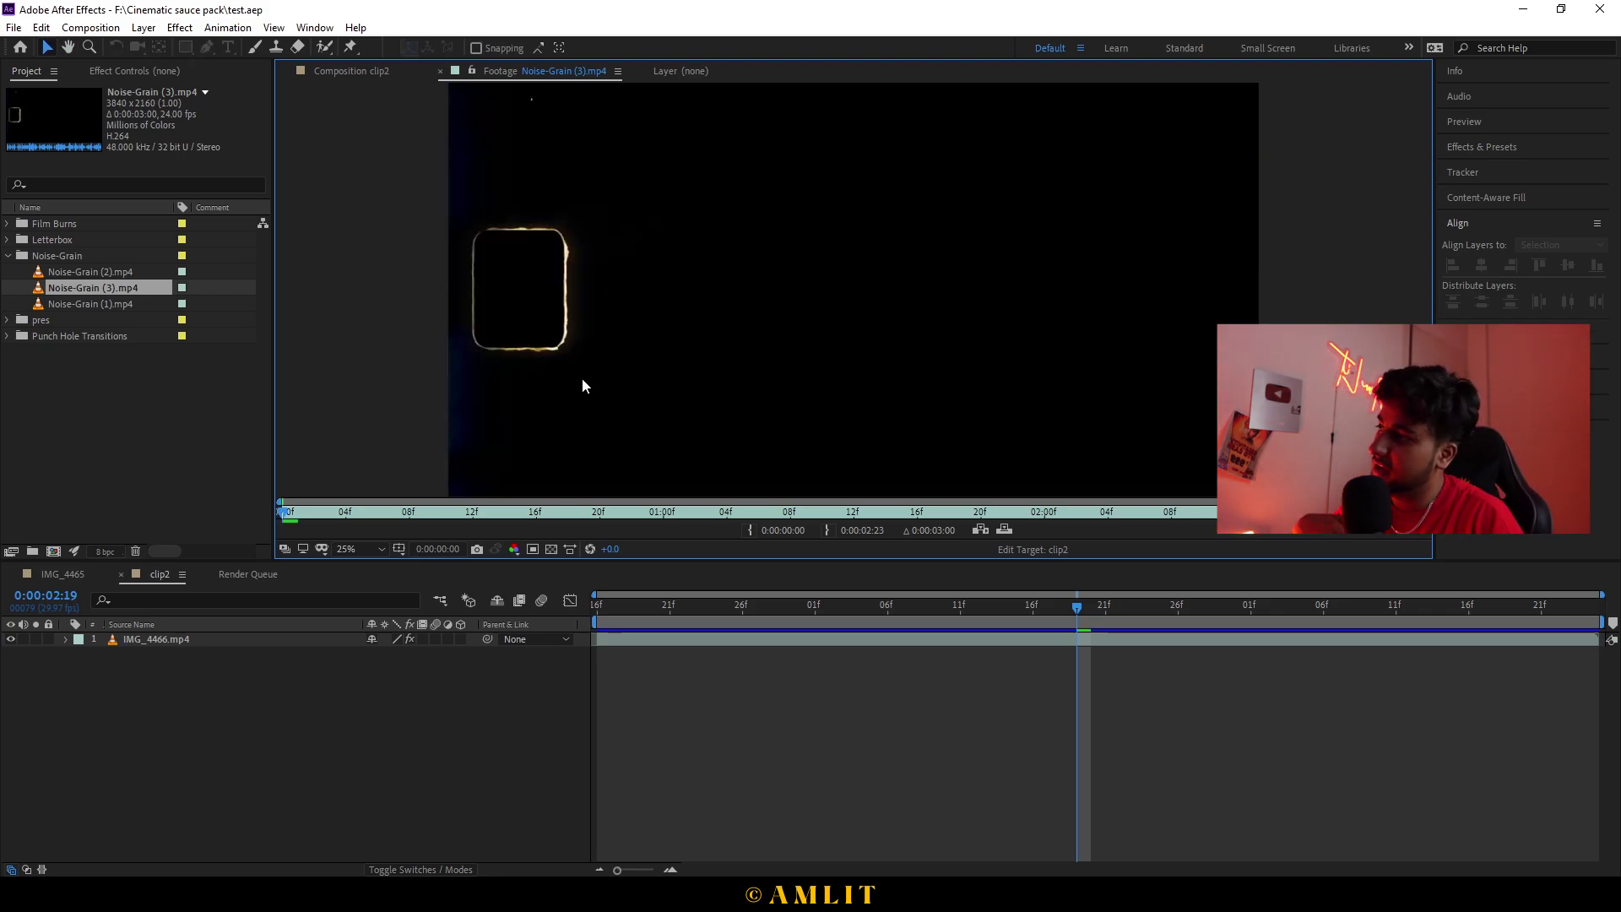
# Step: Close the clip2 composition and add Noise-Grain (3).mp4 as the top layer of the IMG_4465 composition
pyautogui.moveTo(90, 287); pyautogui.dragTo(211, 639)
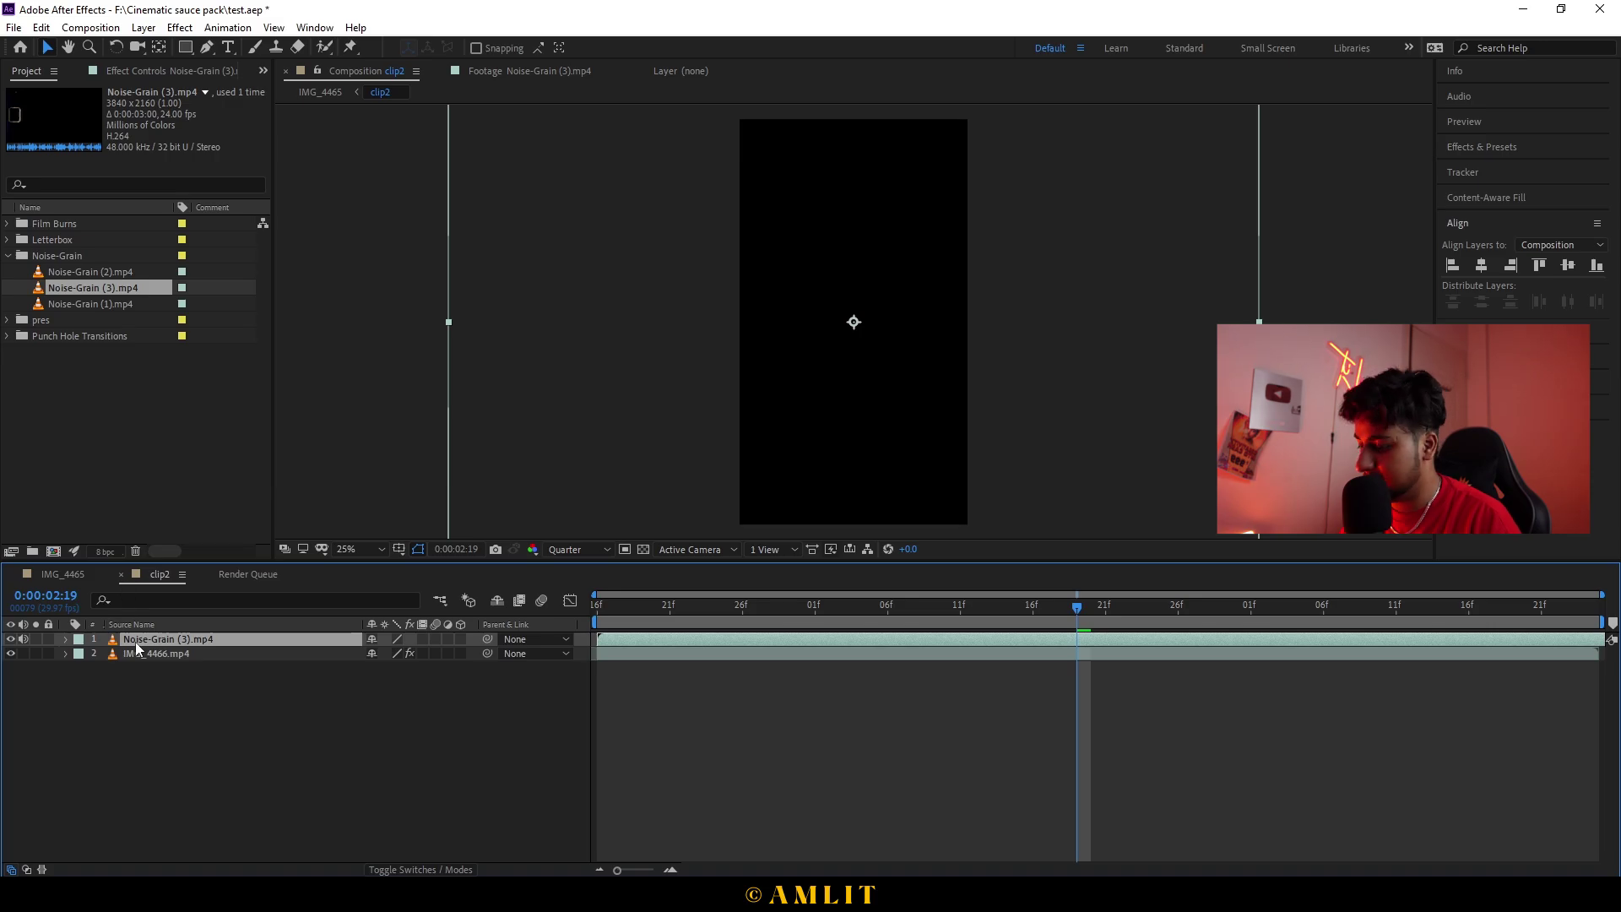
pyautogui.click(121, 573)
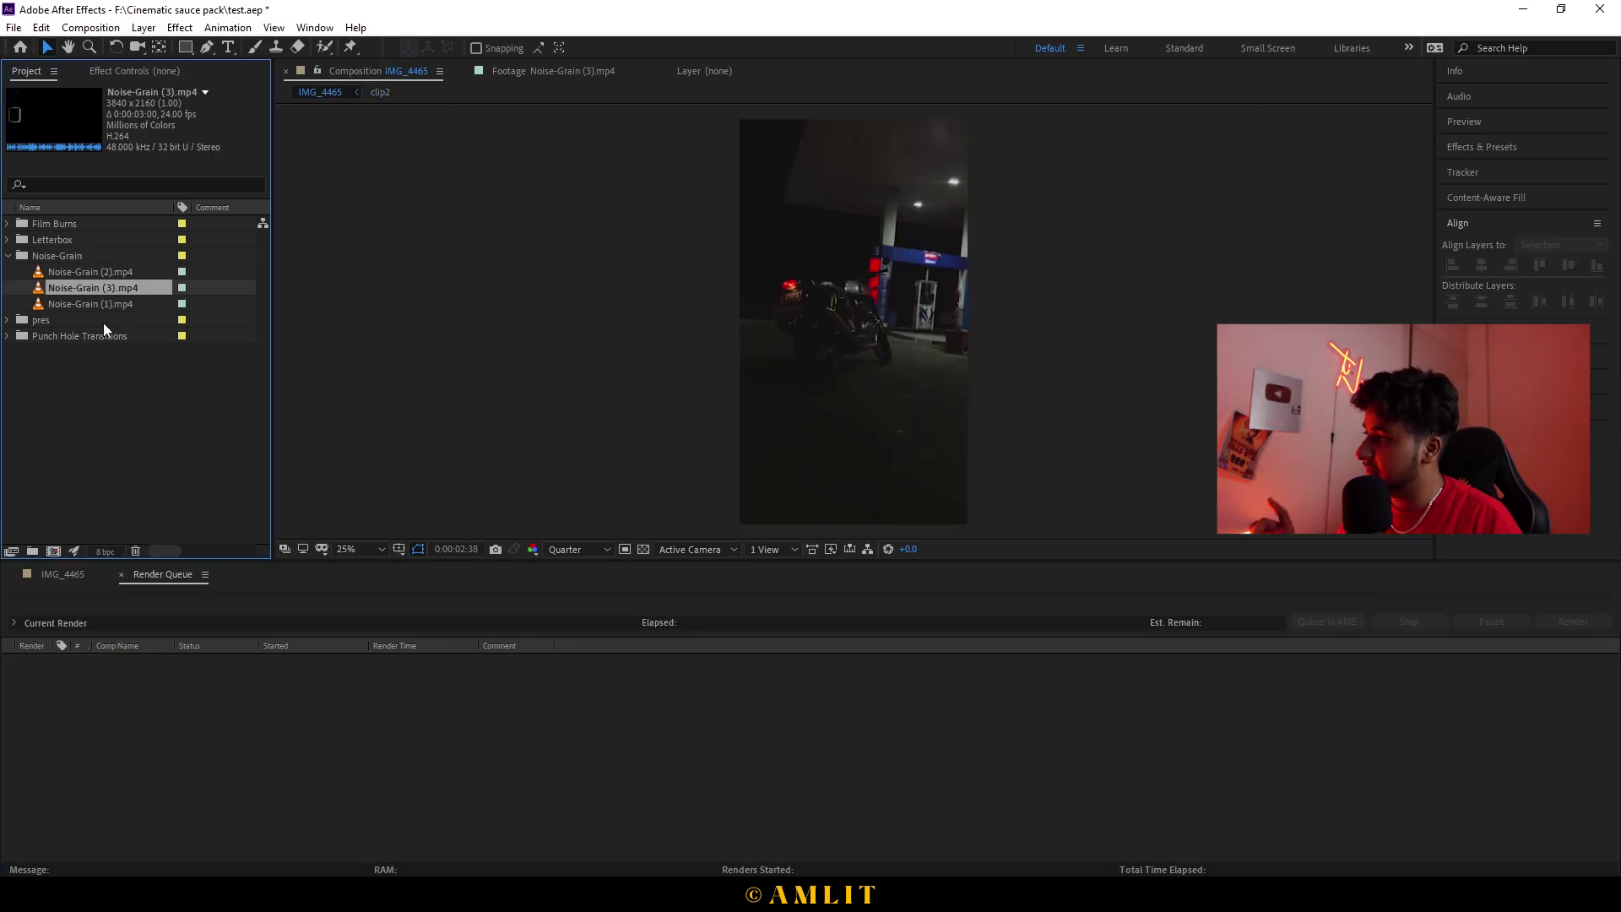
pyautogui.moveTo(93, 287); pyautogui.dragTo(164, 633)
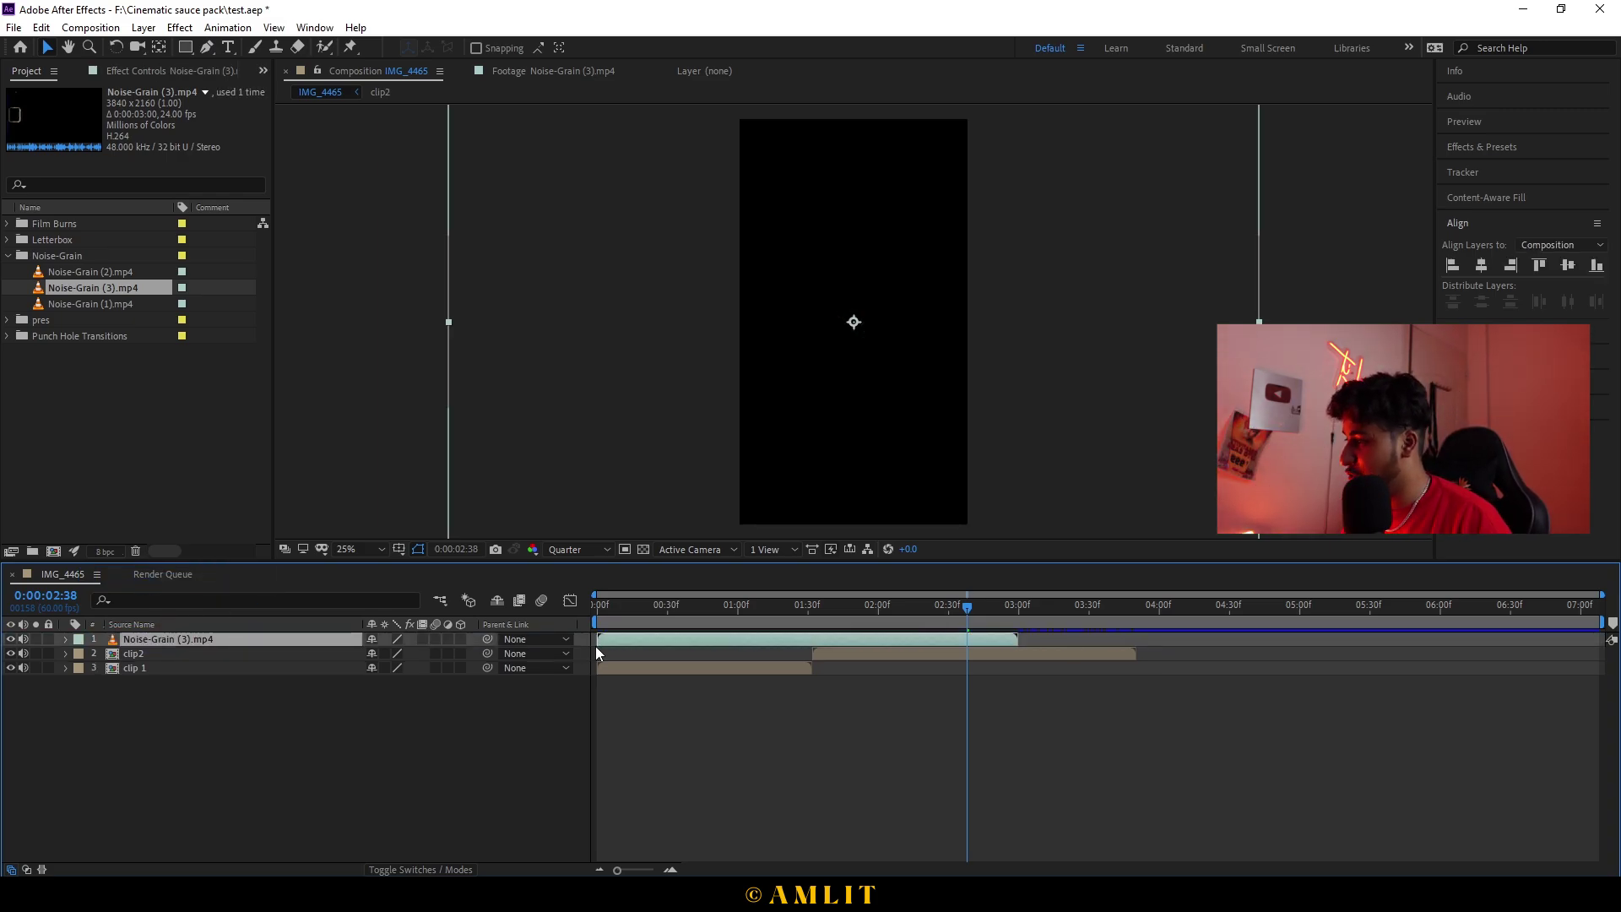
# Step: Rotate the Noise-Grain (3).mp4 layer to 90° and set its scale to 50%
pyautogui.press('r')
pyautogui.click(390, 654)
pyautogui.write('90')
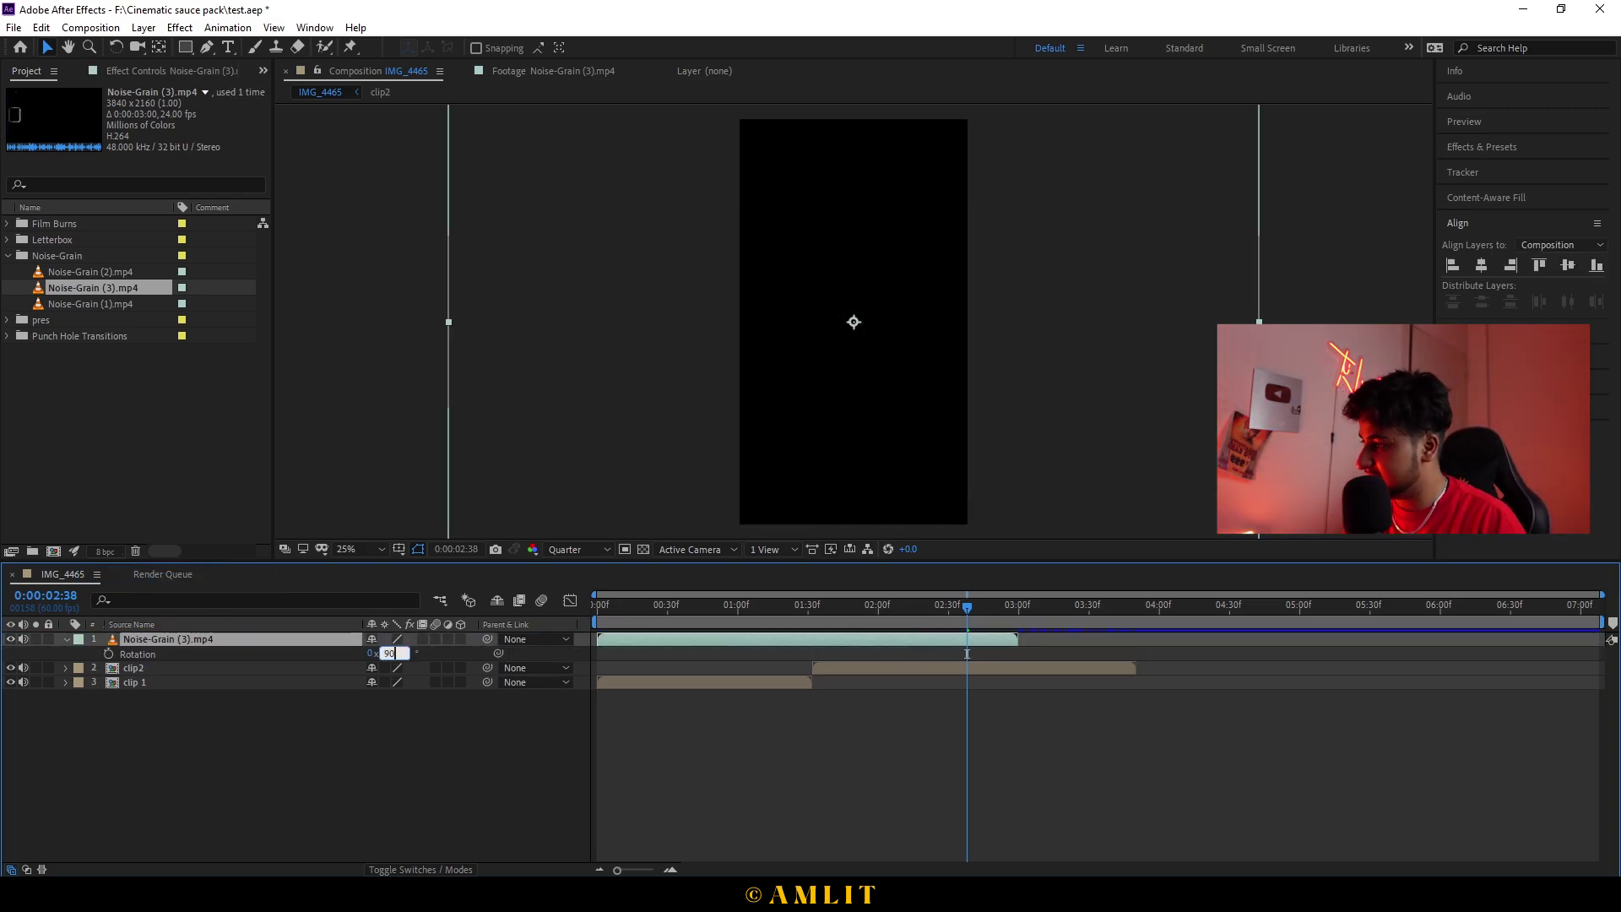
pyautogui.press('Return')
pyautogui.press('s')
pyautogui.click(418, 653)
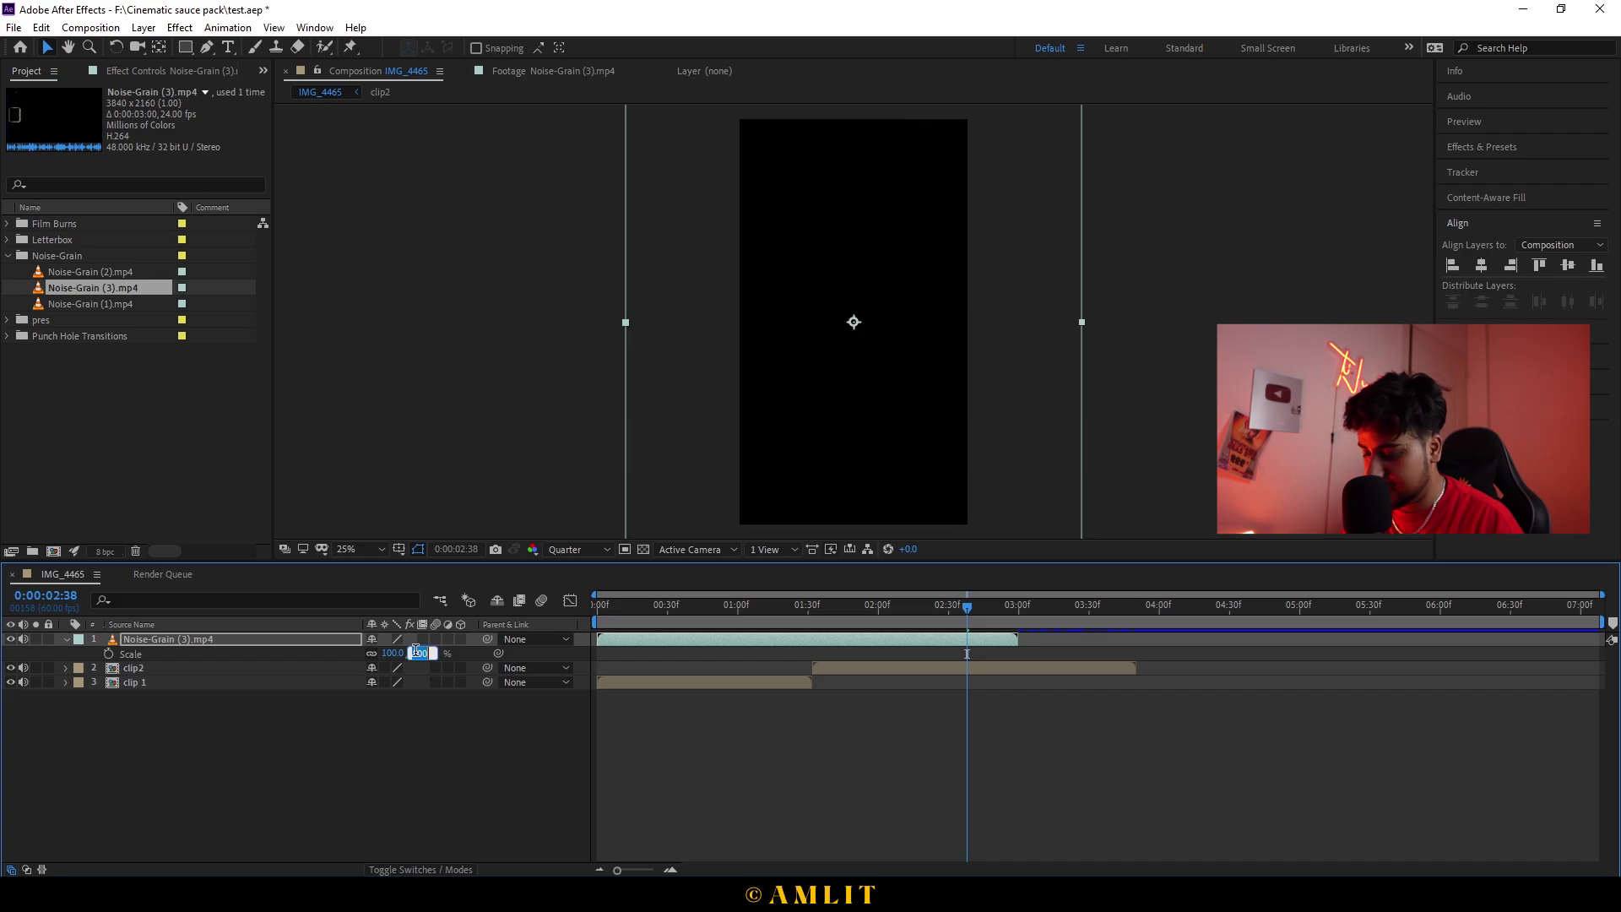
pyautogui.write('50')
pyautogui.press('Return')
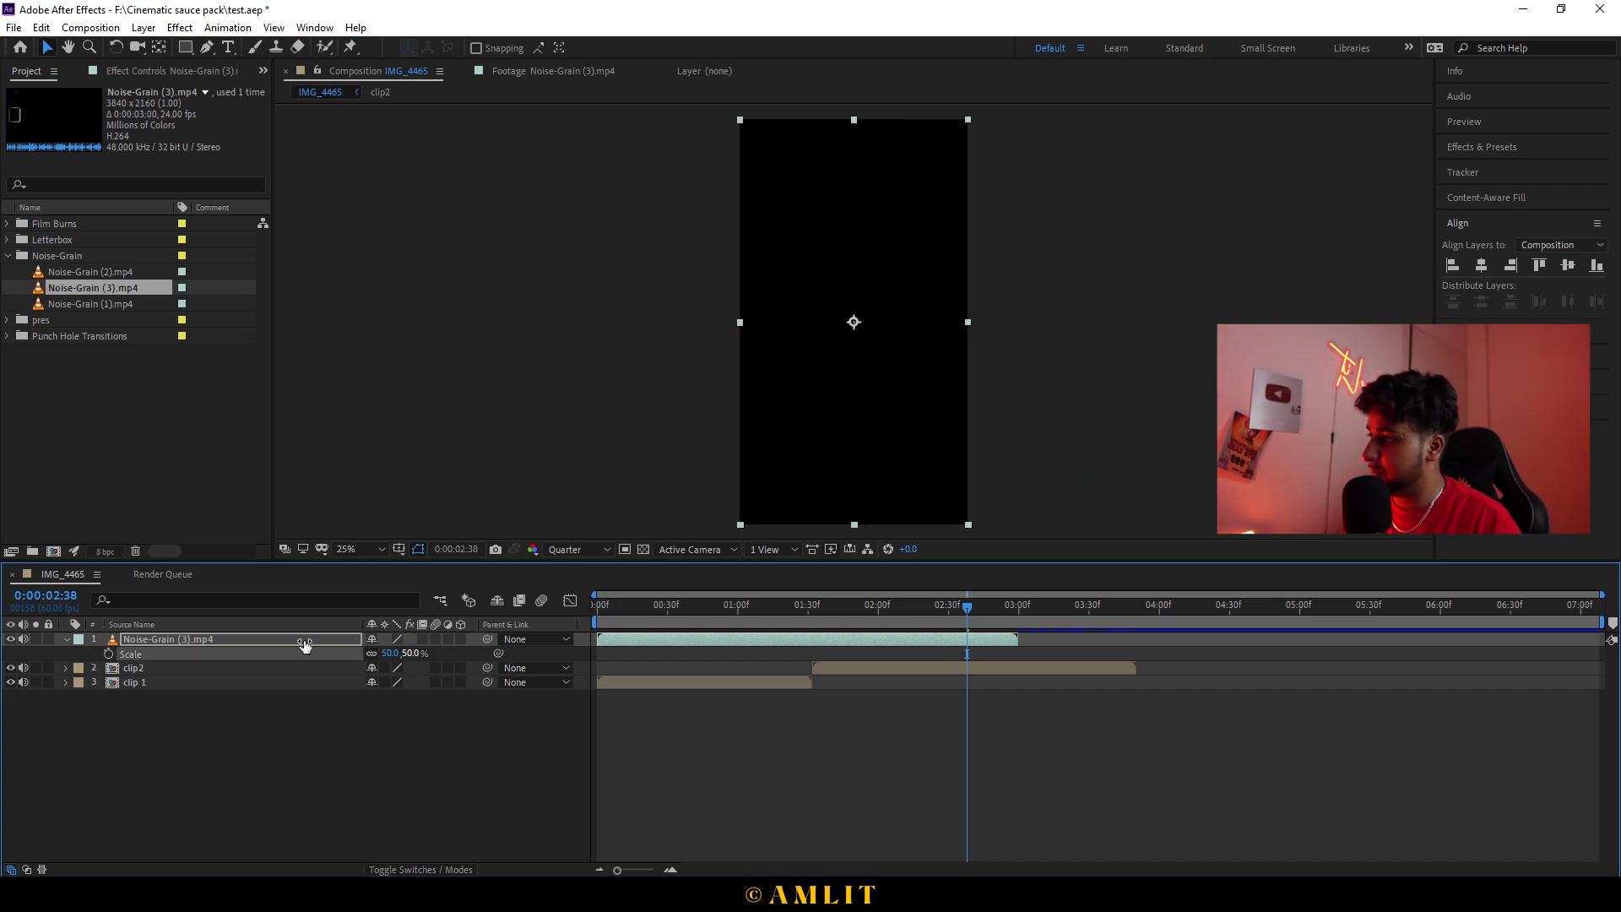
# Step: Set the Noise-Grain (3).mp4 layer's blending mode to Screen
pyautogui.click(419, 870)
pyautogui.click(386, 639)
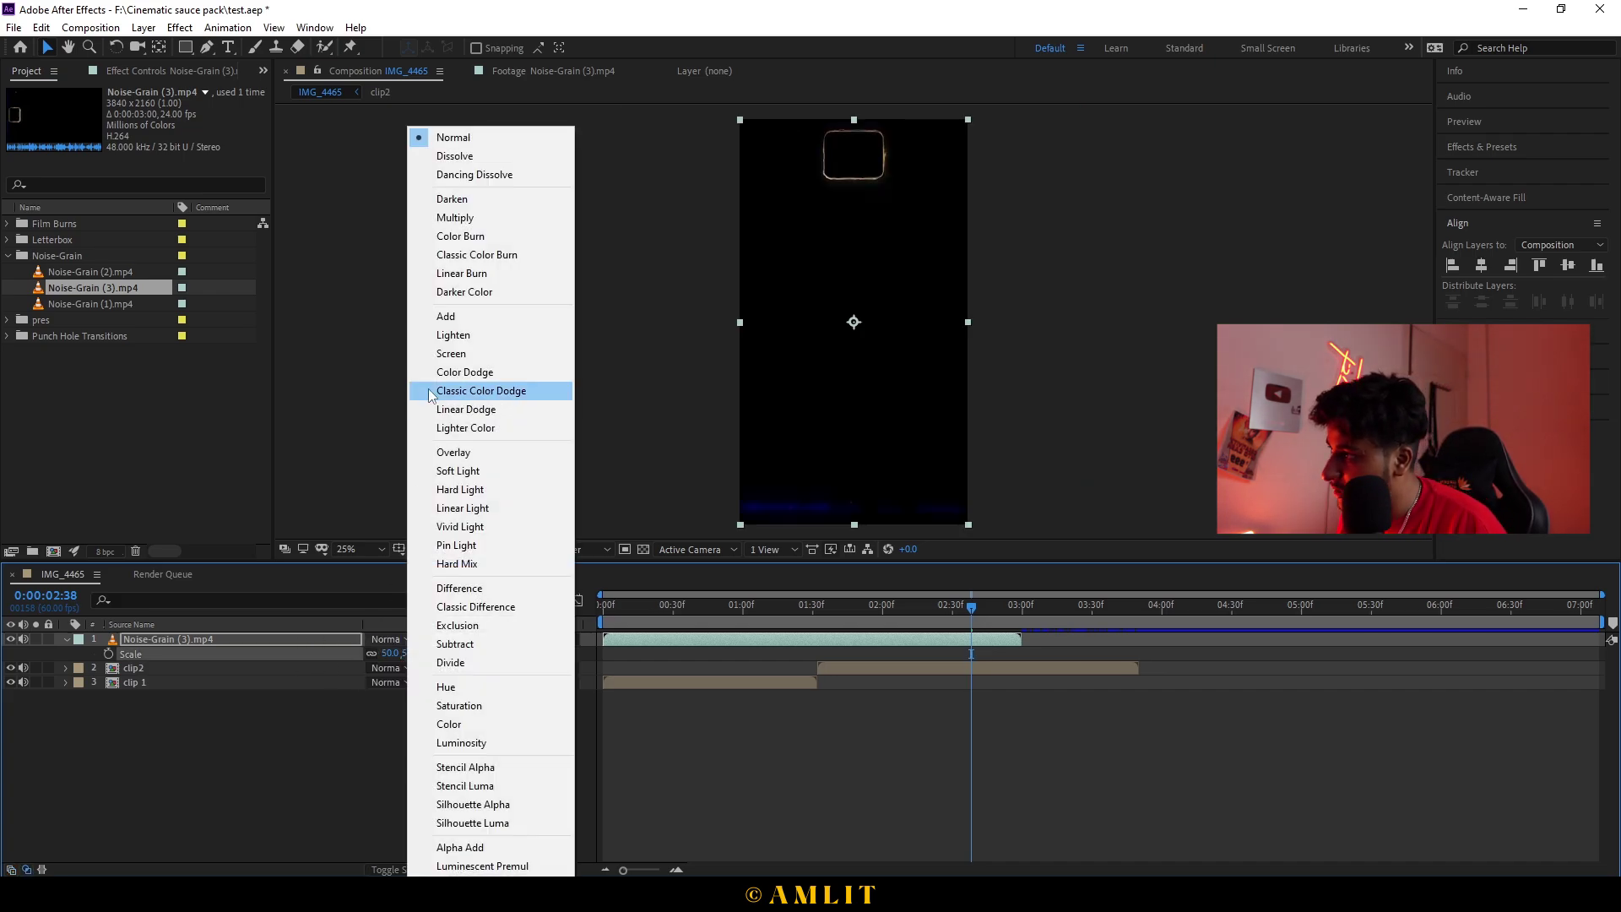
pyautogui.click(450, 353)
# Step: Shorten the work area to the end of the clip2 layer and trim the composition to it
pyautogui.moveTo(1101, 610); pyautogui.dragTo(1119, 610)
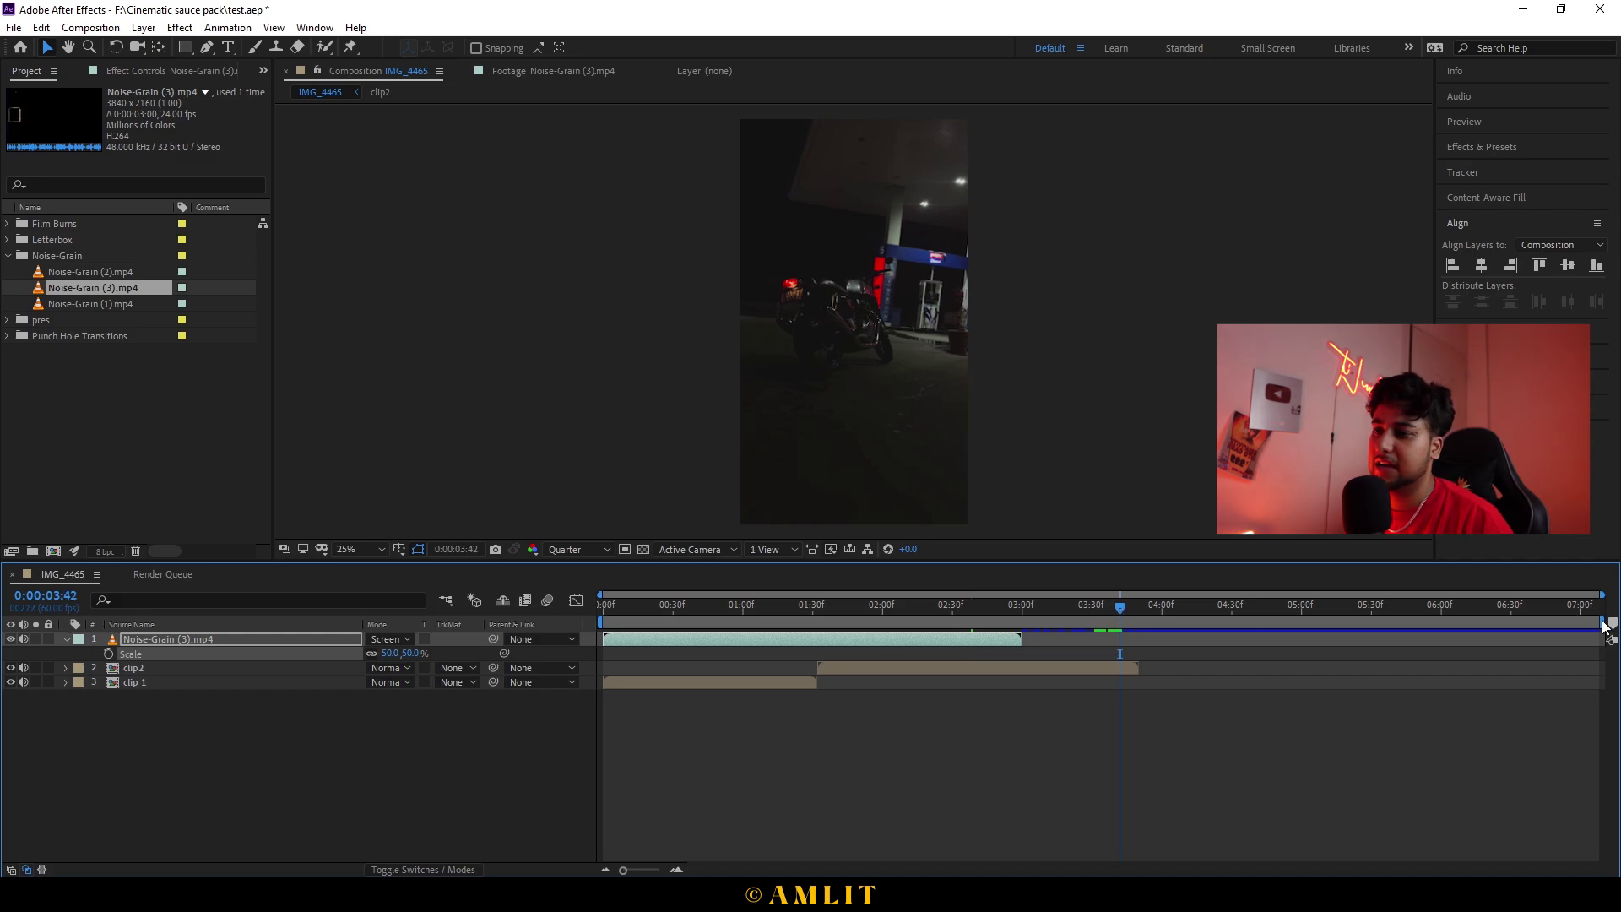
pyautogui.moveTo(1608, 629); pyautogui.dragTo(1154, 694)
pyautogui.rightClick(1118, 621)
pyautogui.click(1137, 664)
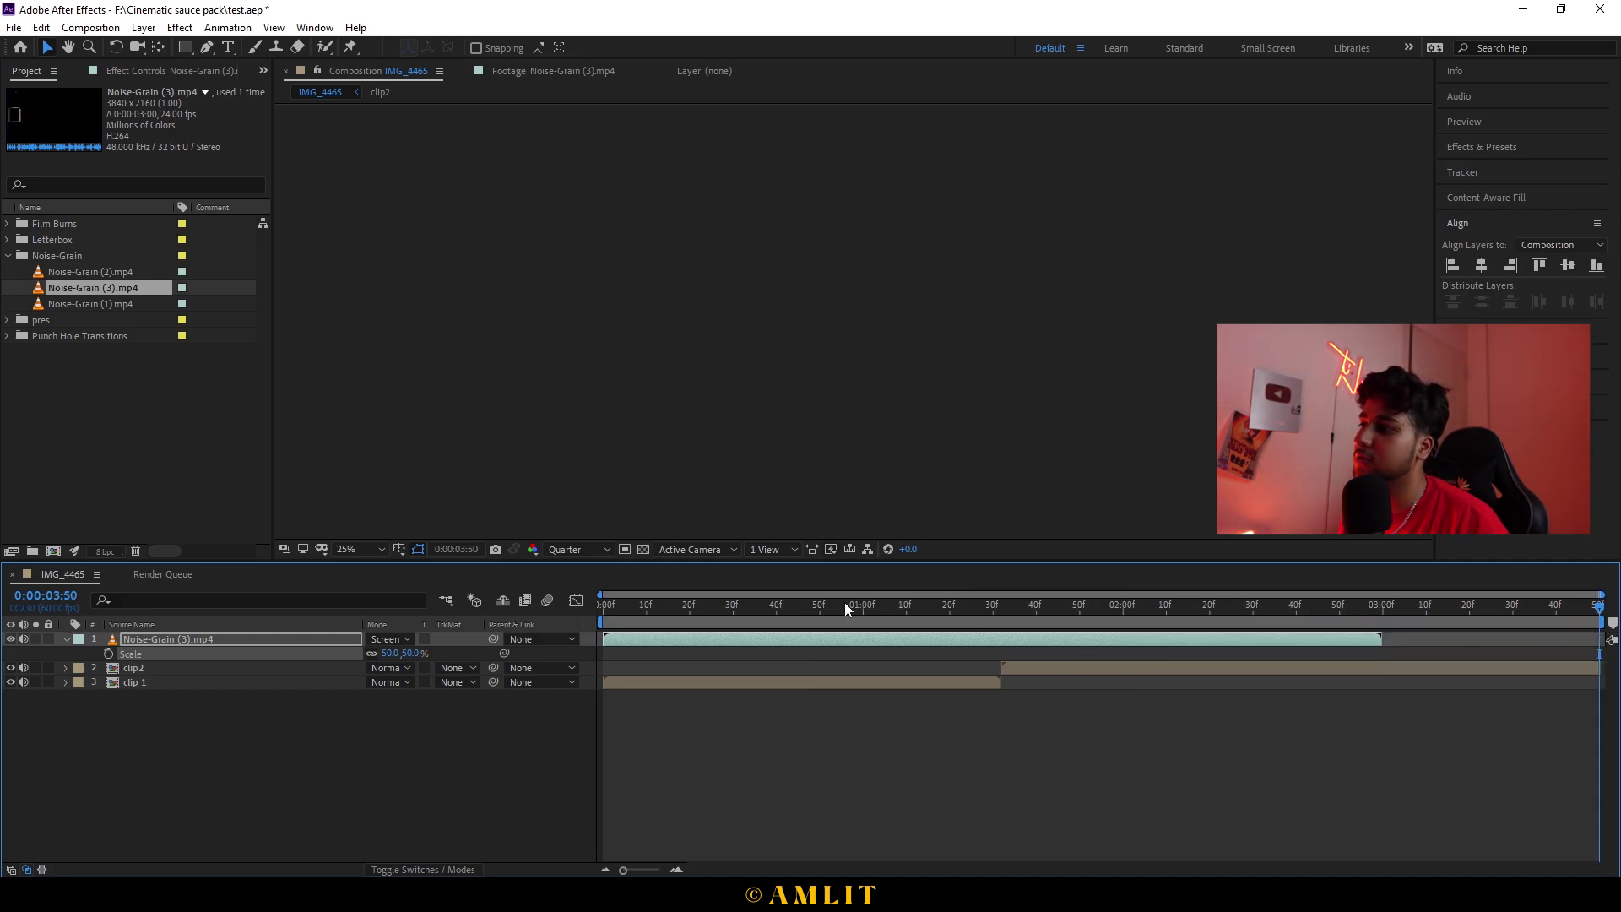
# Step: Play back the composition with the grain overlay, and delete the Noise-Grain (3).mp4 layer
pyautogui.press('space')
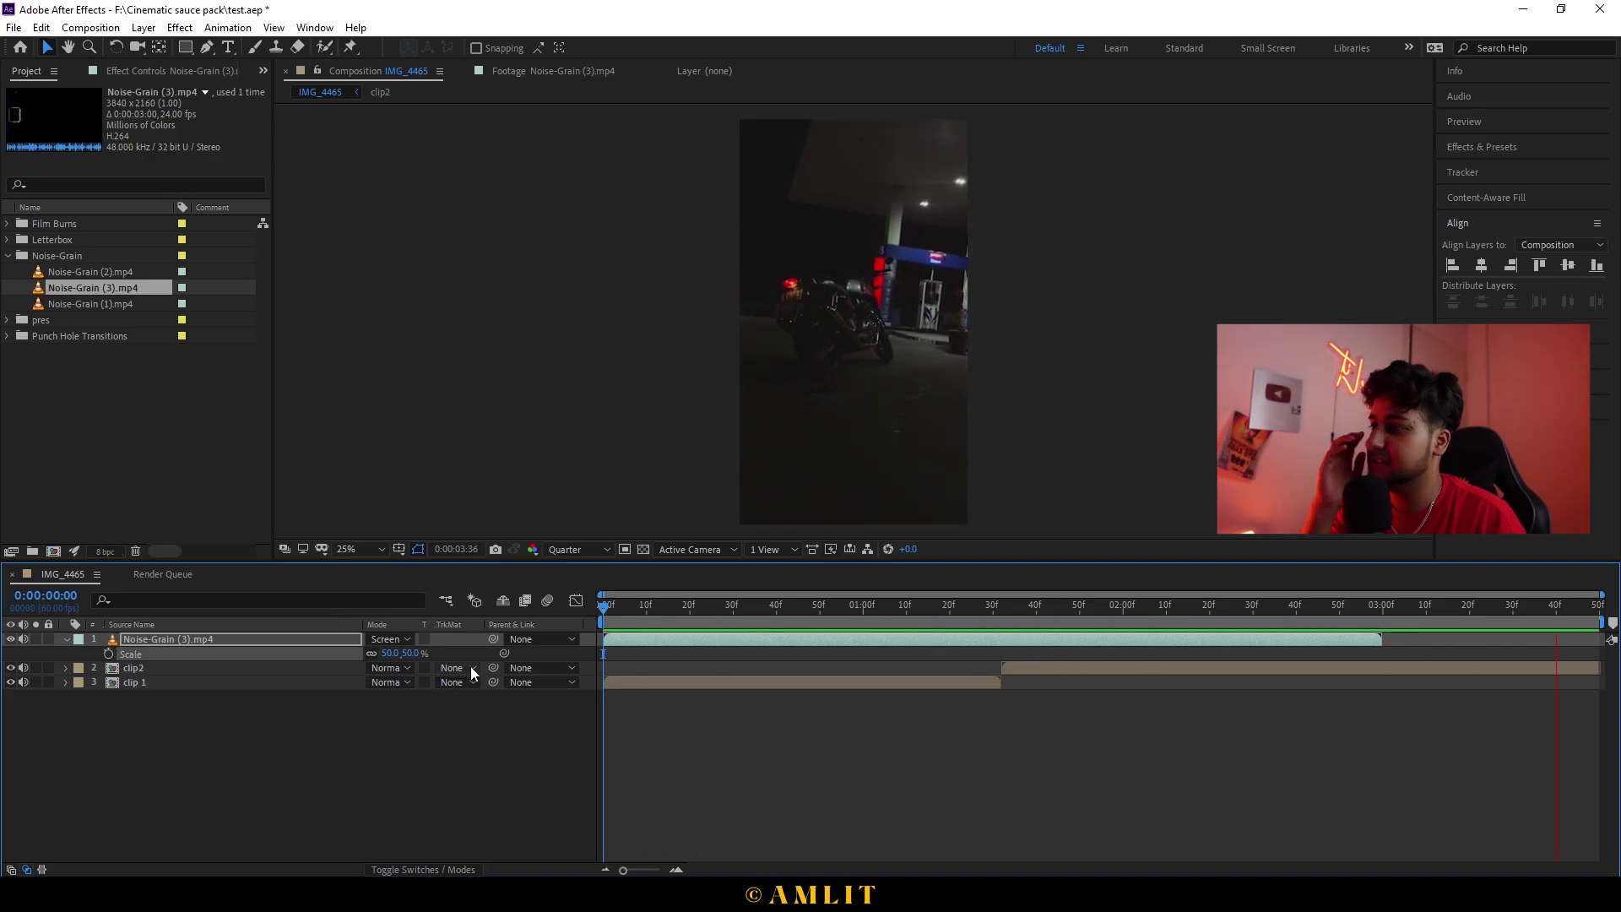
pyautogui.press('space')
pyautogui.press('Delete')
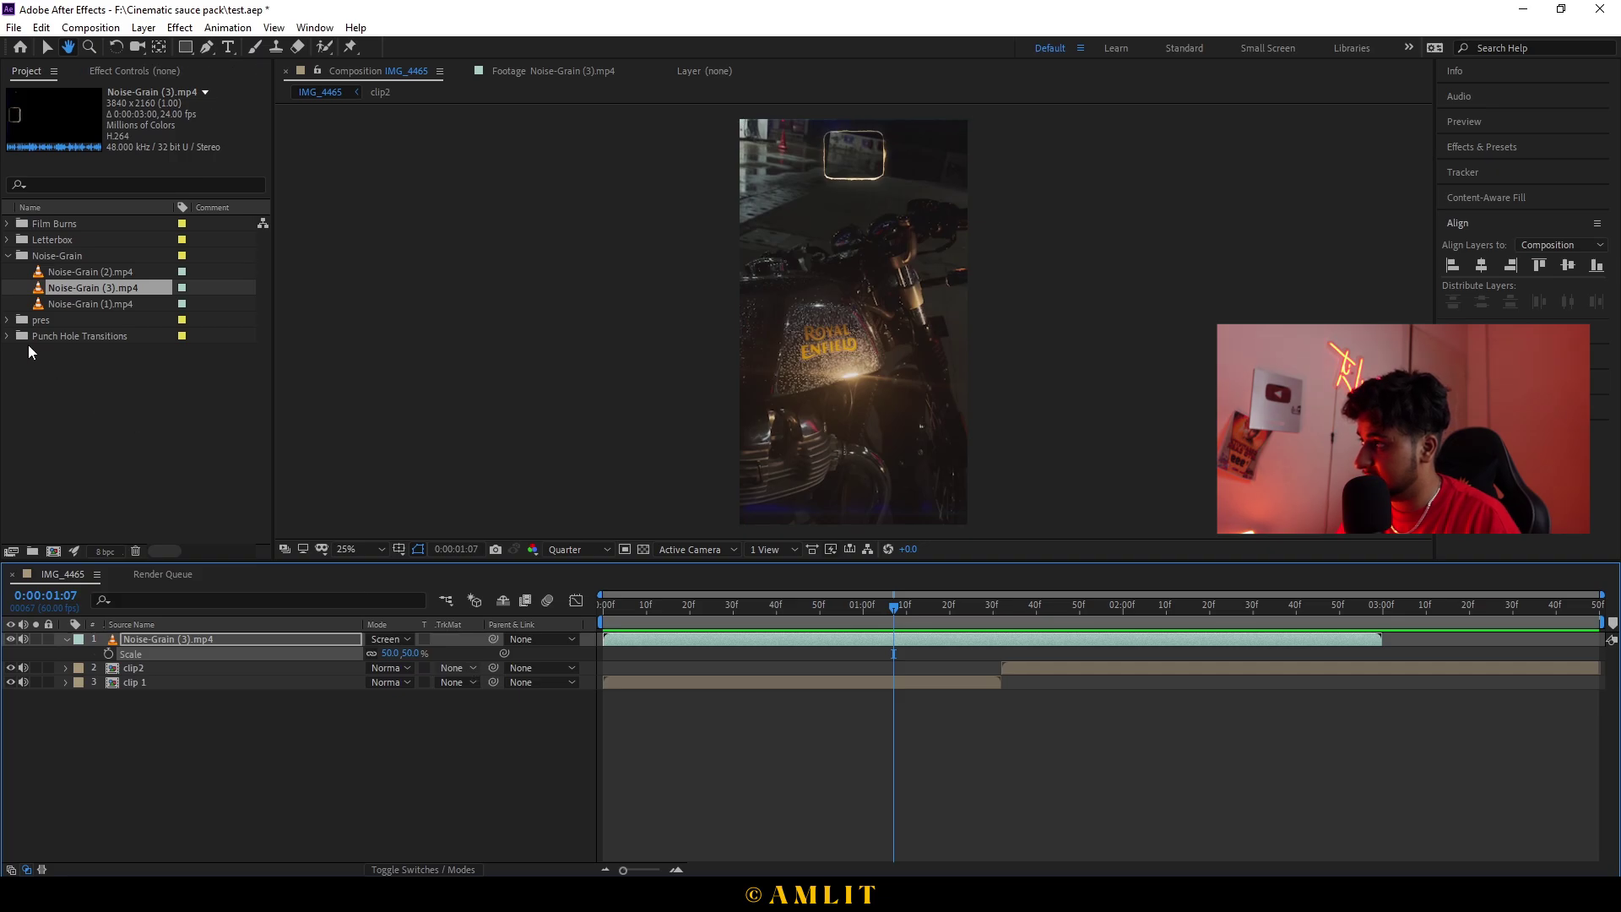
# Step: Open the Noise-Grain (1).mp4 and Noise-Grain (2).mp4 footage to examine it, and add Noise-Grain (2).mp4 as the top layer
pyautogui.doubleClick(100, 303)
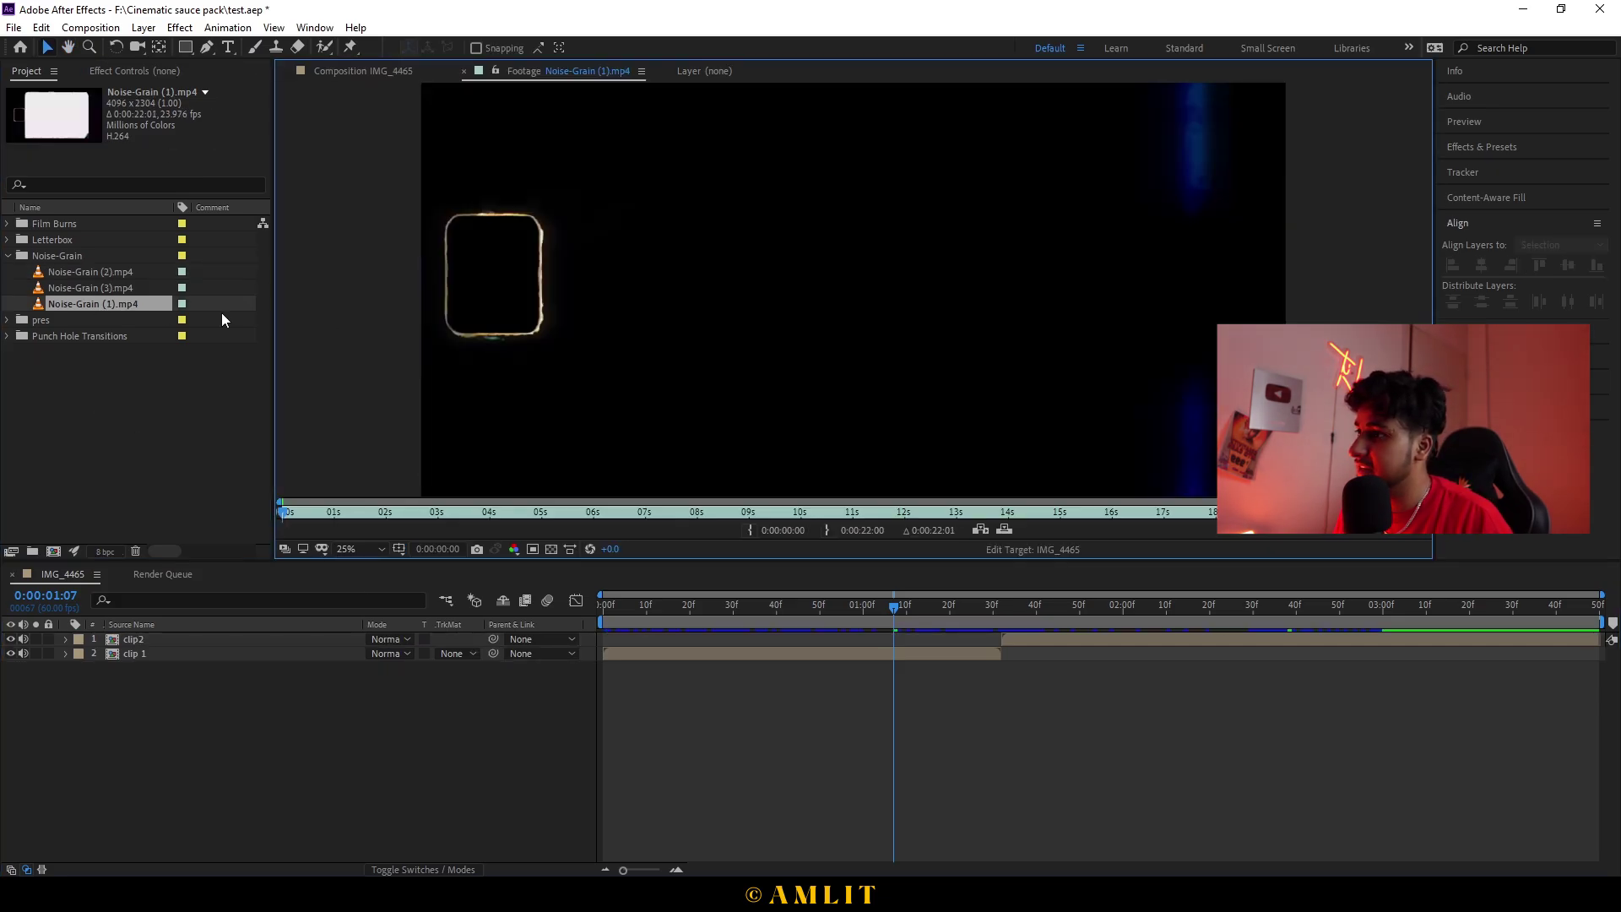
pyautogui.doubleClick(144, 271)
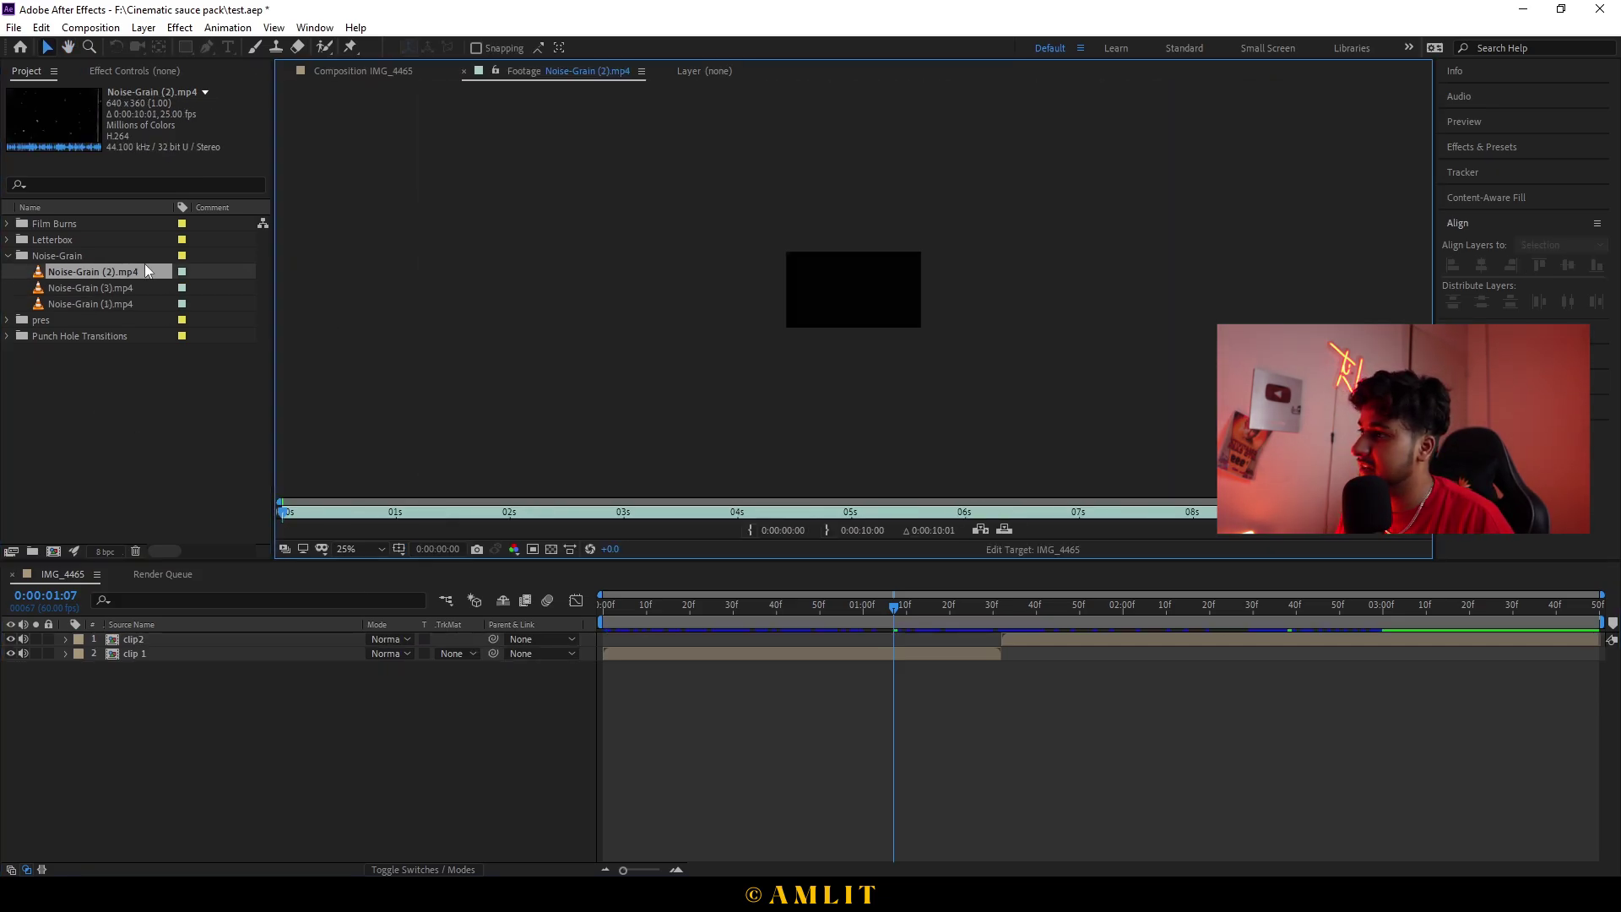
pyautogui.moveTo(126, 271); pyautogui.dragTo(139, 634)
# Step: Rotate the Noise-Grain (2).mp4 layer to 90° and scale it up to 311% to cover the frame
pyautogui.press('r')
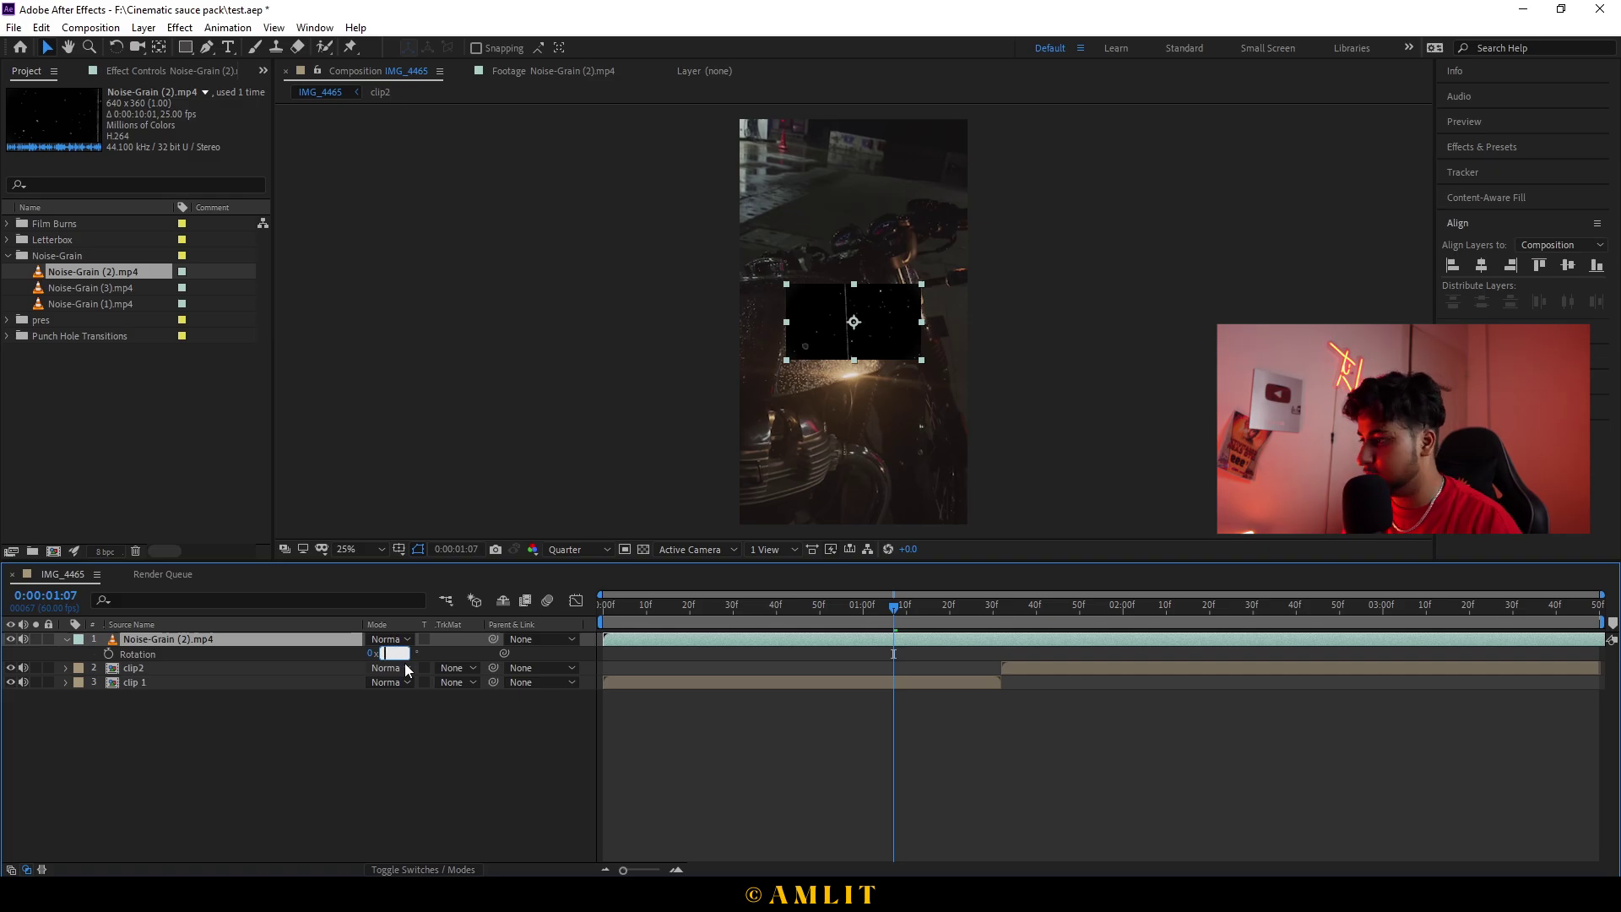
pyautogui.write('90')
pyautogui.press('Return')
pyautogui.press('s')
pyautogui.moveTo(398, 659); pyautogui.dragTo(599, 659)
# Step: Set the Noise-Grain (2).mp4 layer's blending mode to Screen and play back the composition
pyautogui.click(390, 639)
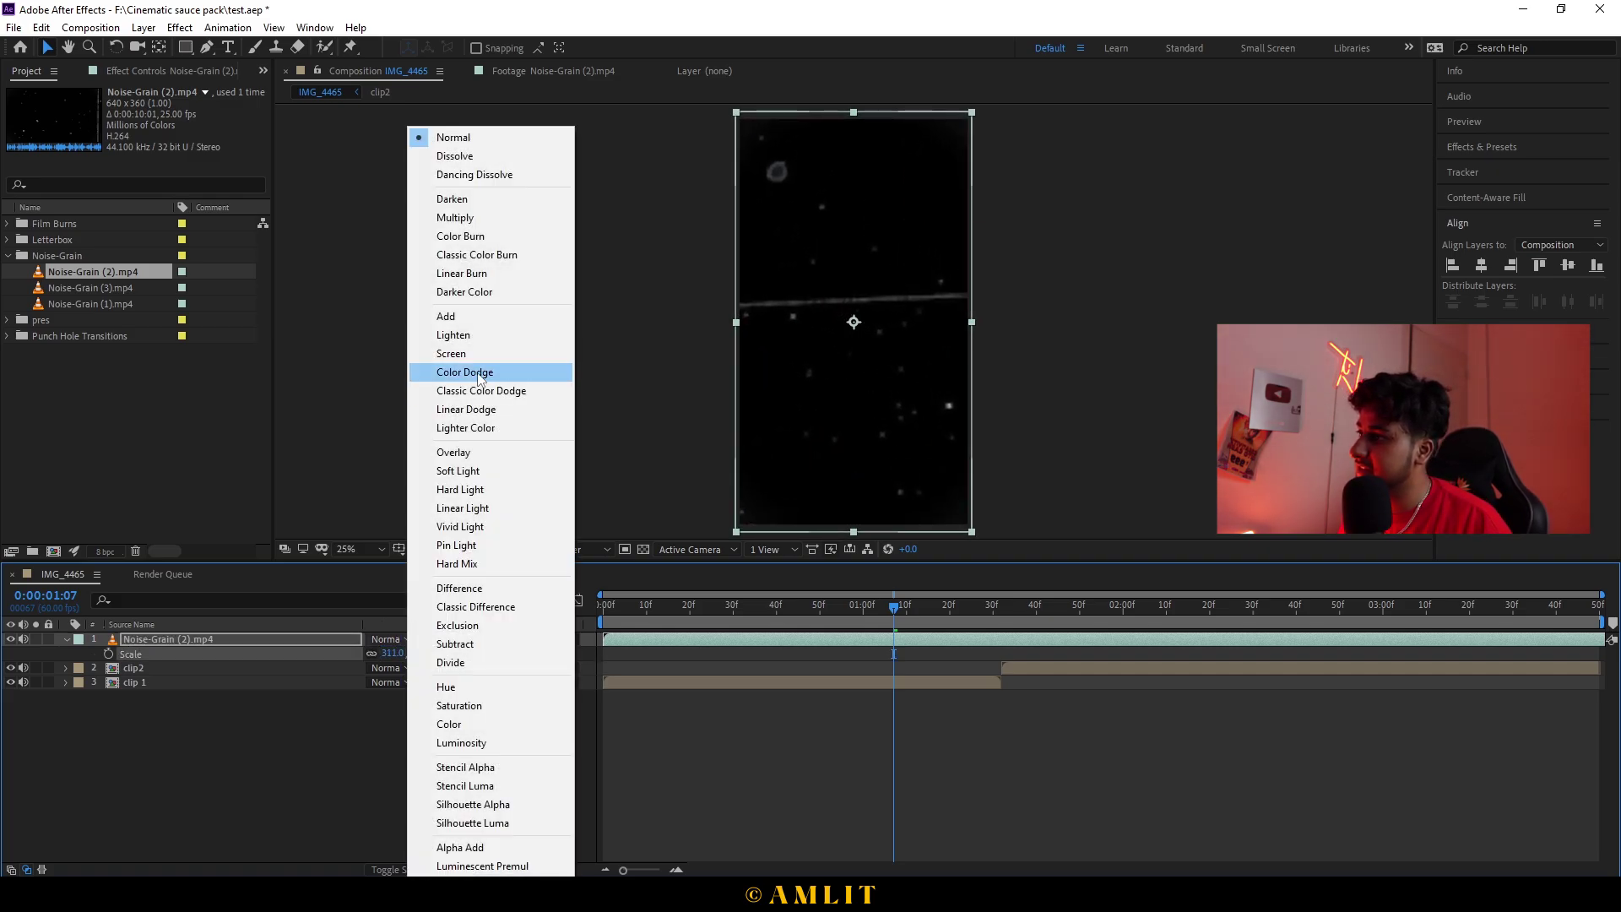
pyautogui.click(432, 363)
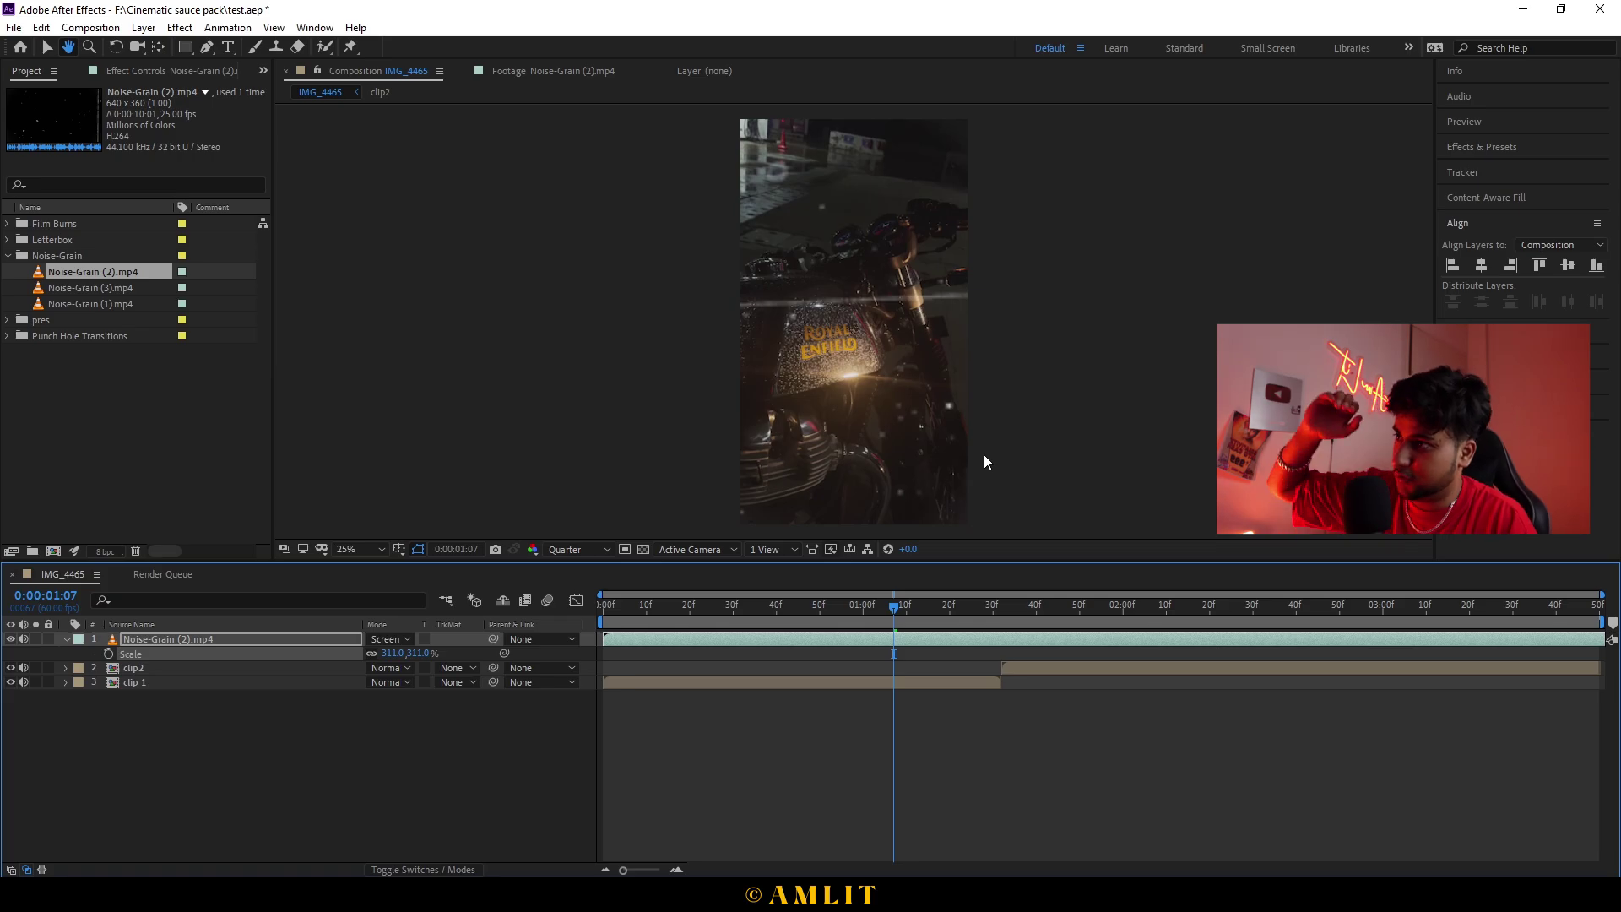
pyautogui.press('space')
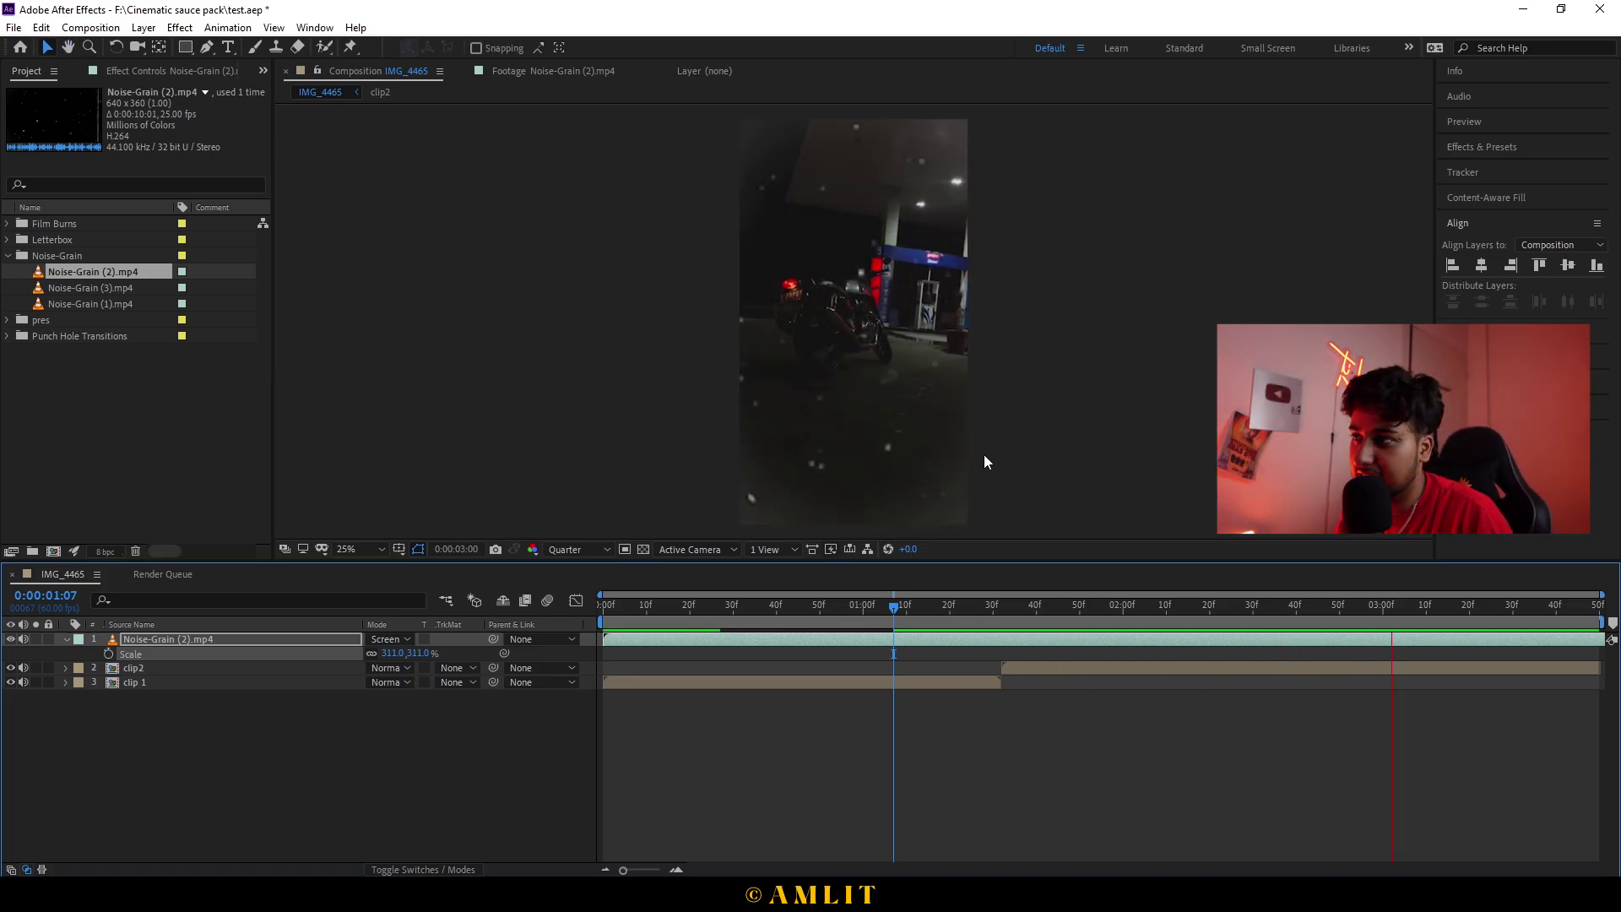
pyautogui.press('space')
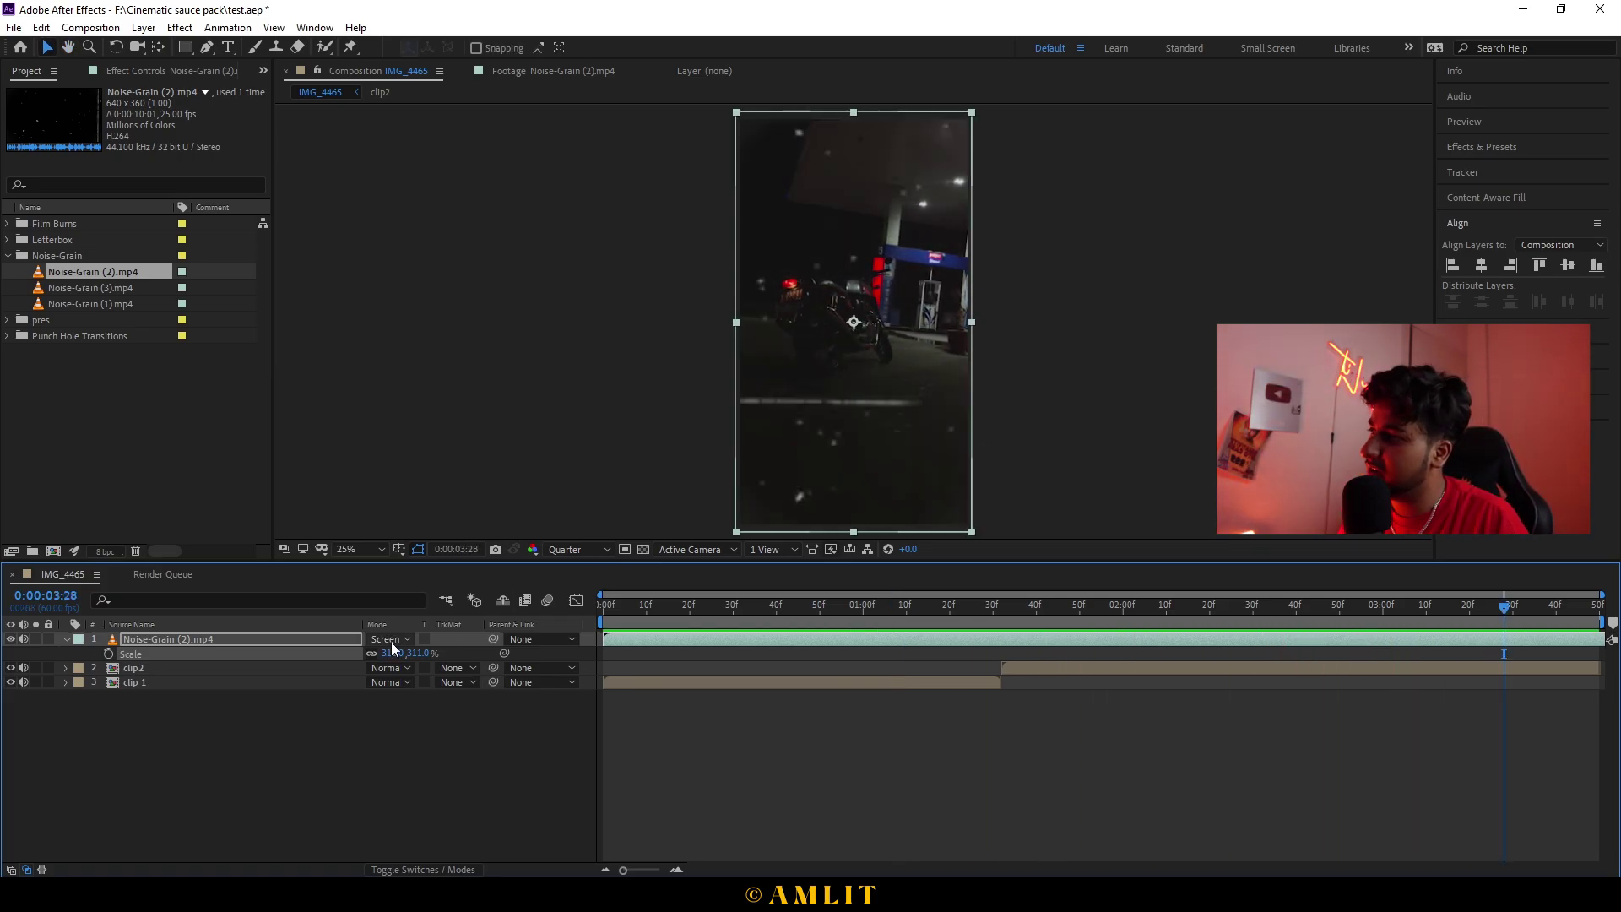
# Step: Try the Overlay blending mode on the Noise-Grain (2).mp4 layer, and delete the layer
pyautogui.click(392, 642)
pyautogui.click(483, 453)
pyautogui.press('Delete')
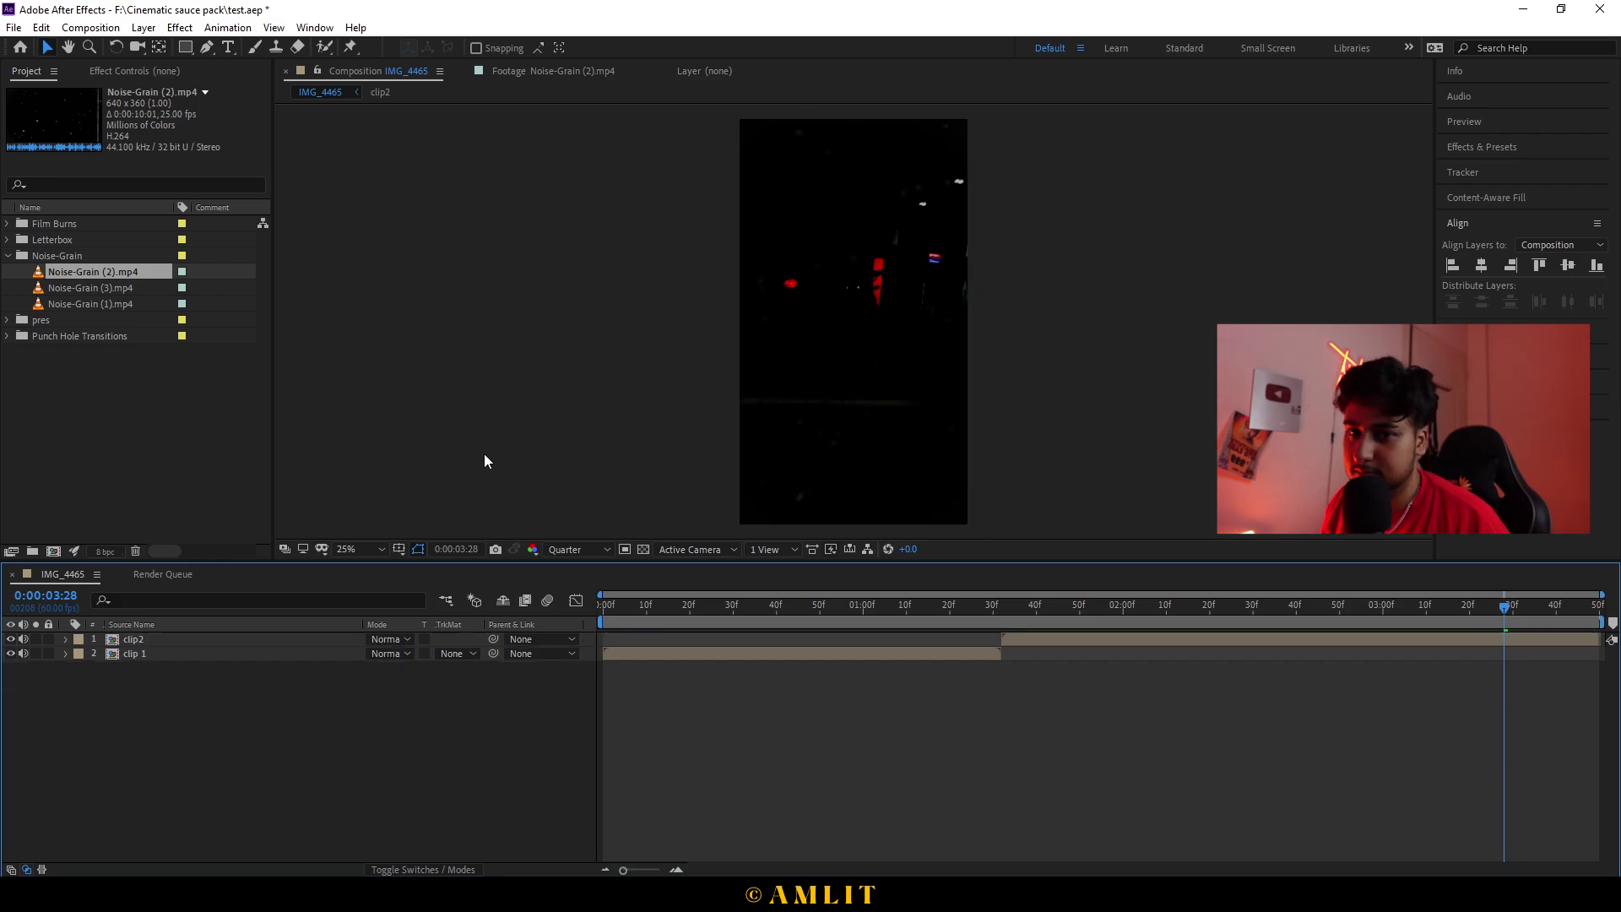
# Step: Expand the Punch Hole Transitions folder and place Punch hole TR (3).mov as the top layer over the cut at 0:00:01:32
pyautogui.click(9, 256)
pyautogui.click(7, 289)
pyautogui.click(7, 289)
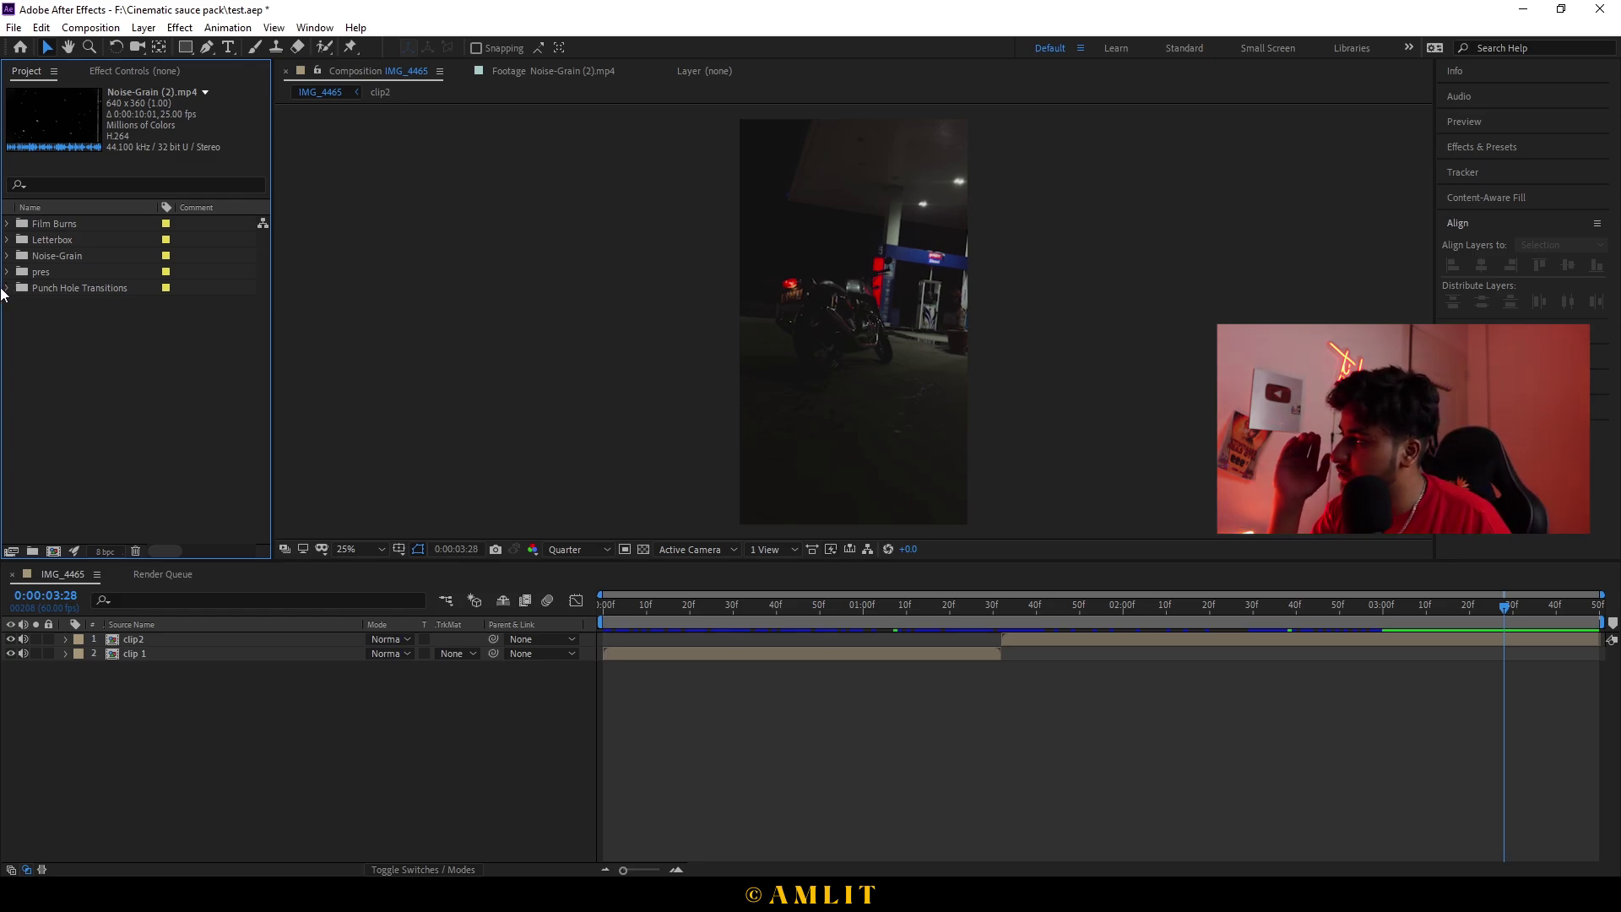
pyautogui.click(8, 288)
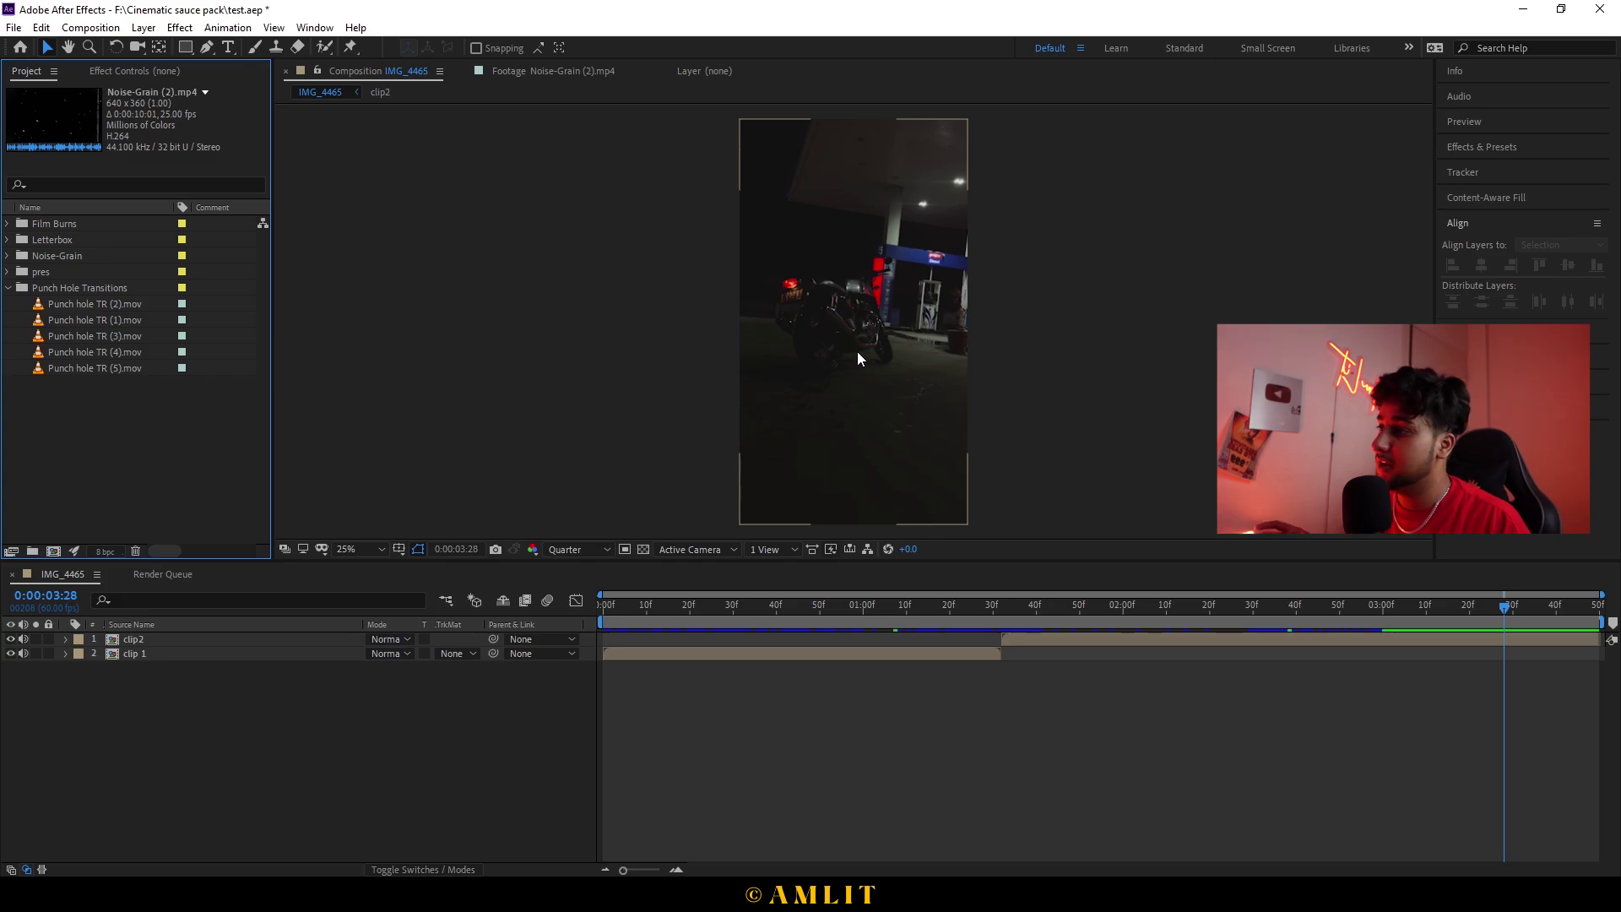
pyautogui.moveTo(1051, 605); pyautogui.dragTo(1004, 606)
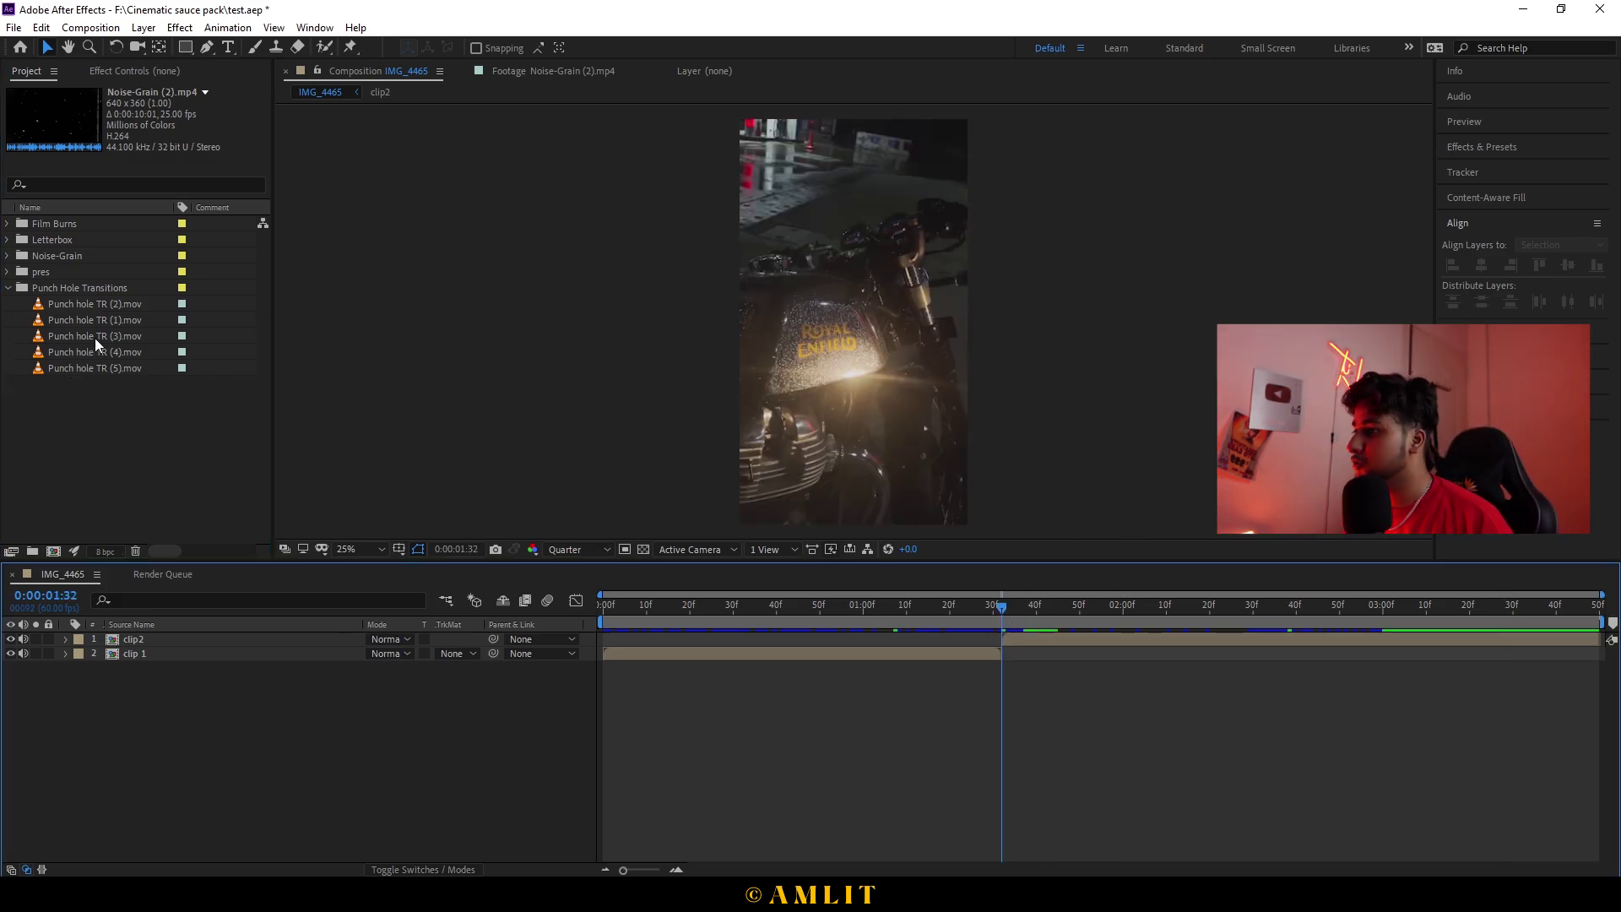
pyautogui.moveTo(94, 338); pyautogui.dragTo(1006, 641)
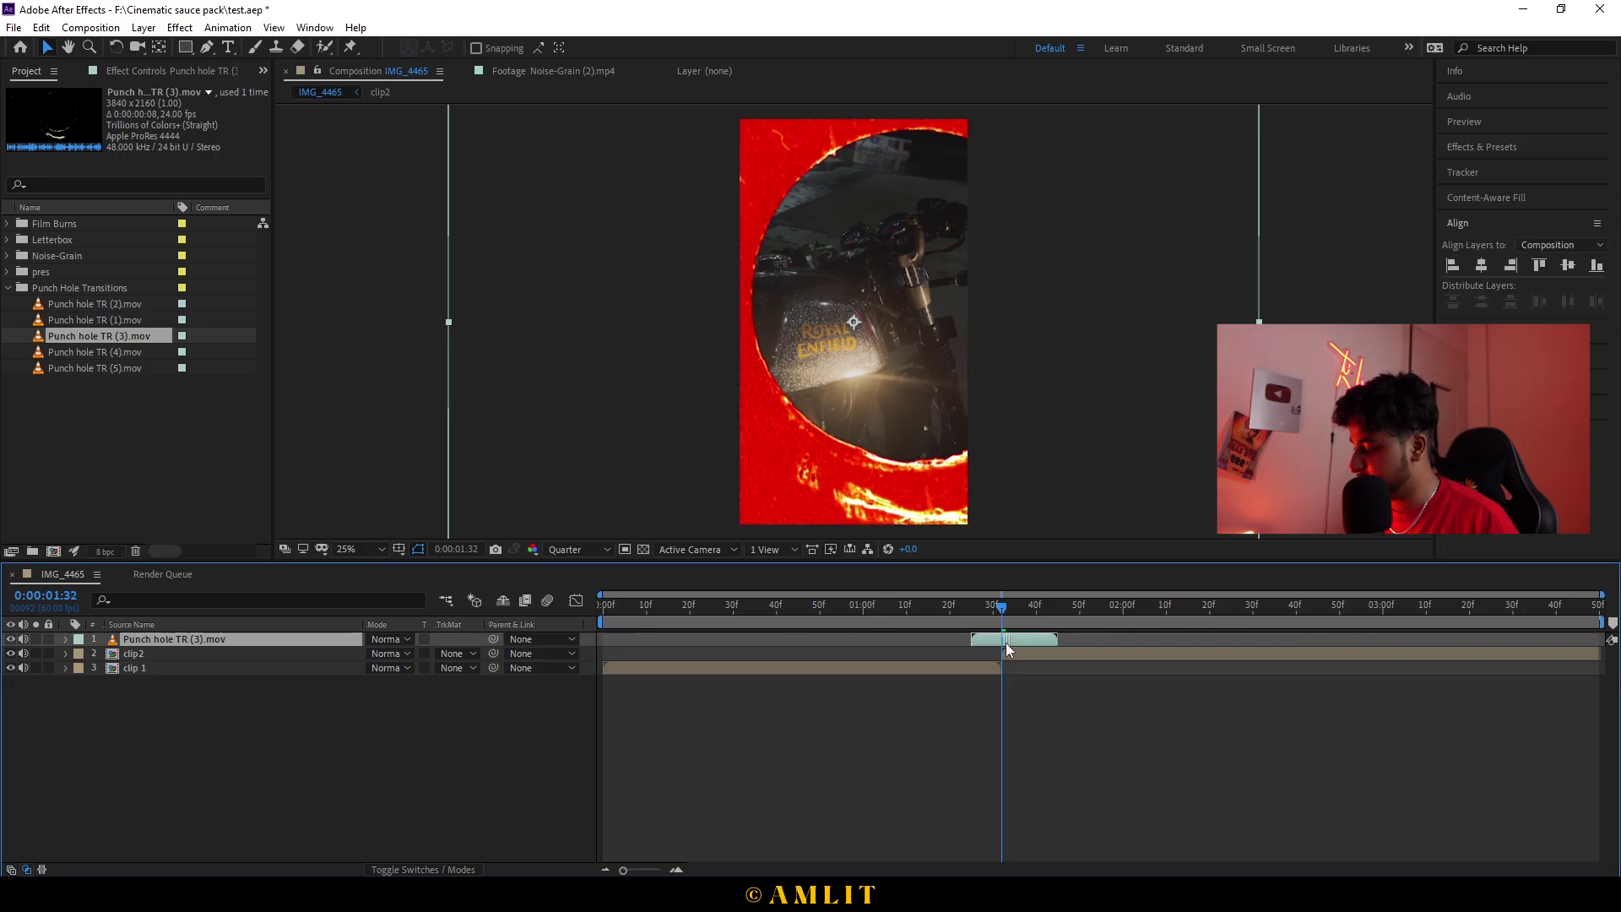
# Step: Rotate the Punch hole TR (3).mov layer to 90° and set its scale to 50%
pyautogui.press('r')
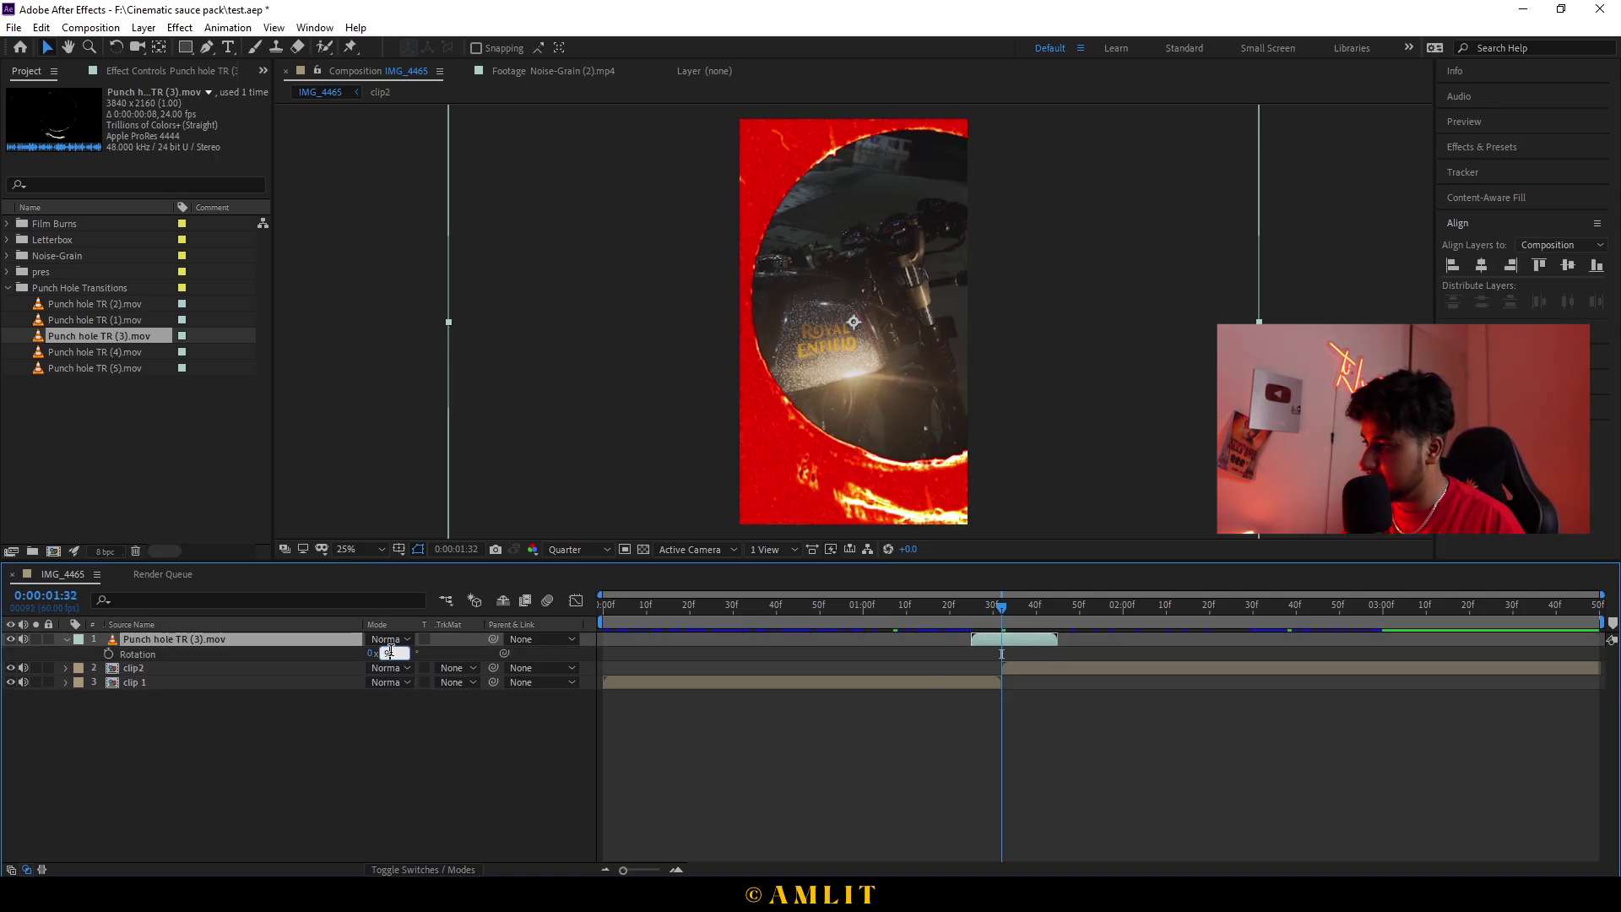
pyautogui.write('90')
pyautogui.press('Return')
pyautogui.press('s')
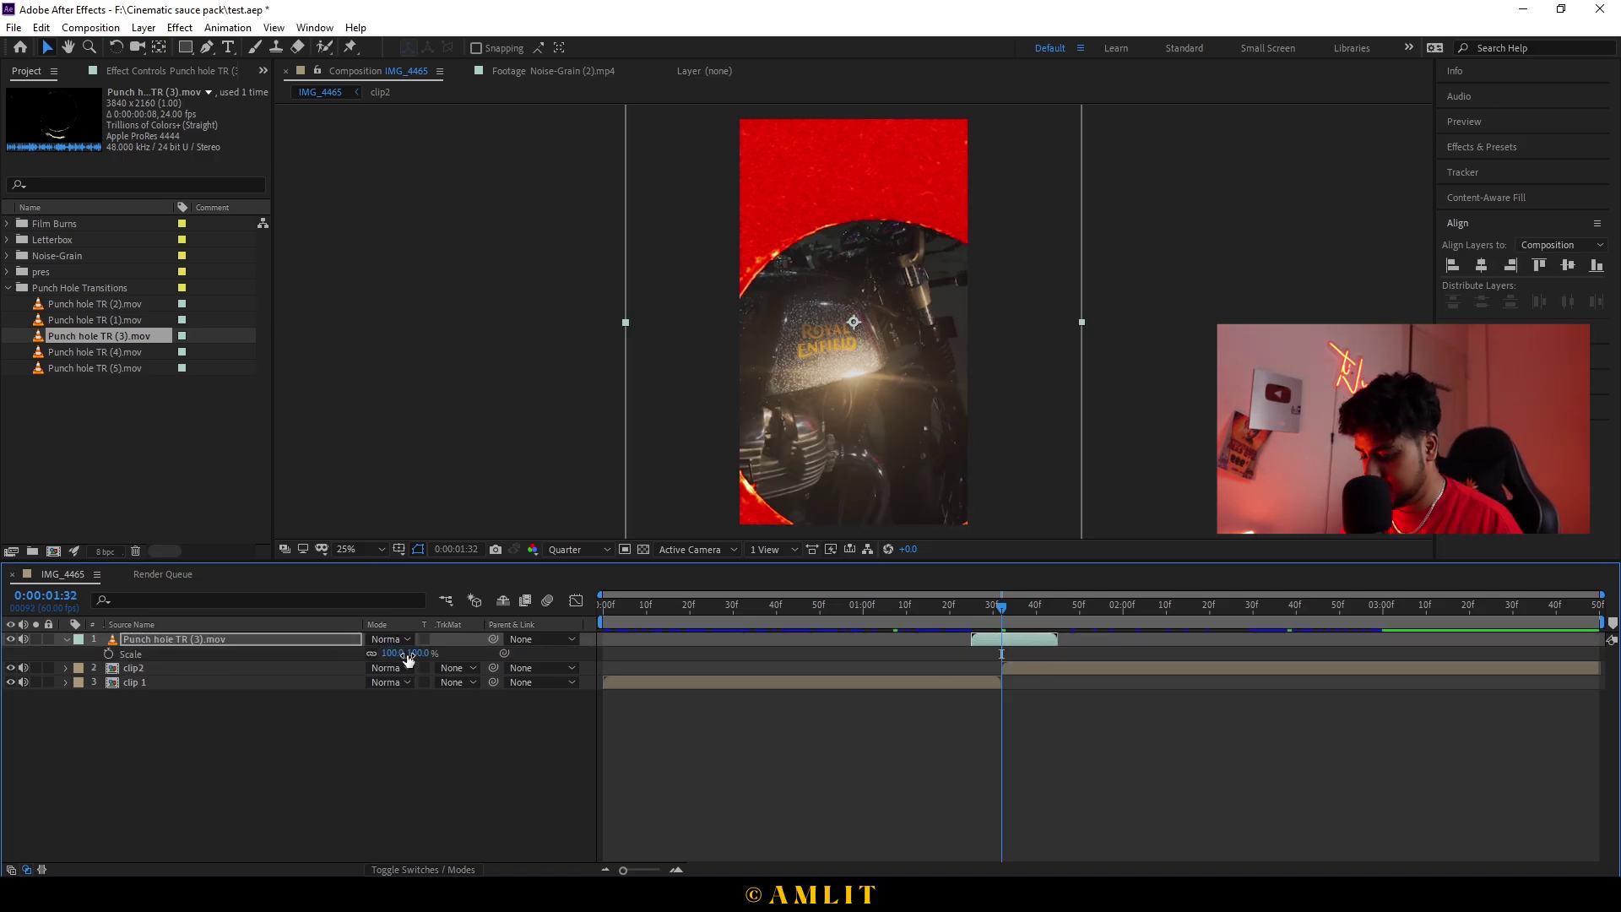
pyautogui.click(411, 652)
pyautogui.write('50')
pyautogui.press('Return')
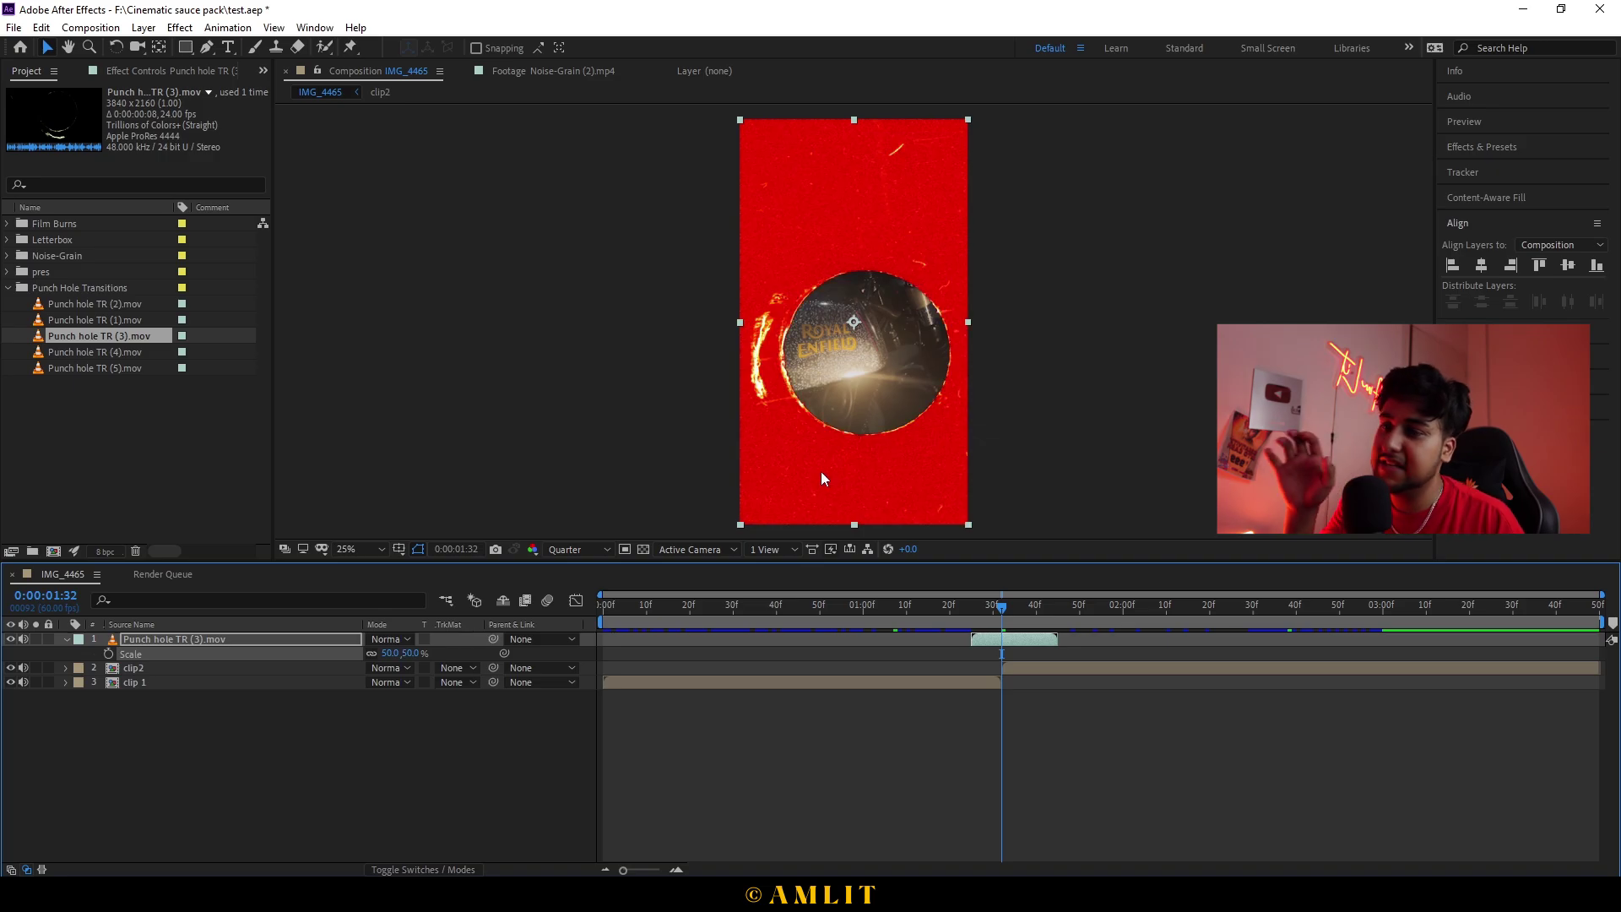
# Step: Try the Difference blending mode on the punch hole layer and play back the transition from 0:00:01:17
pyautogui.click(408, 640)
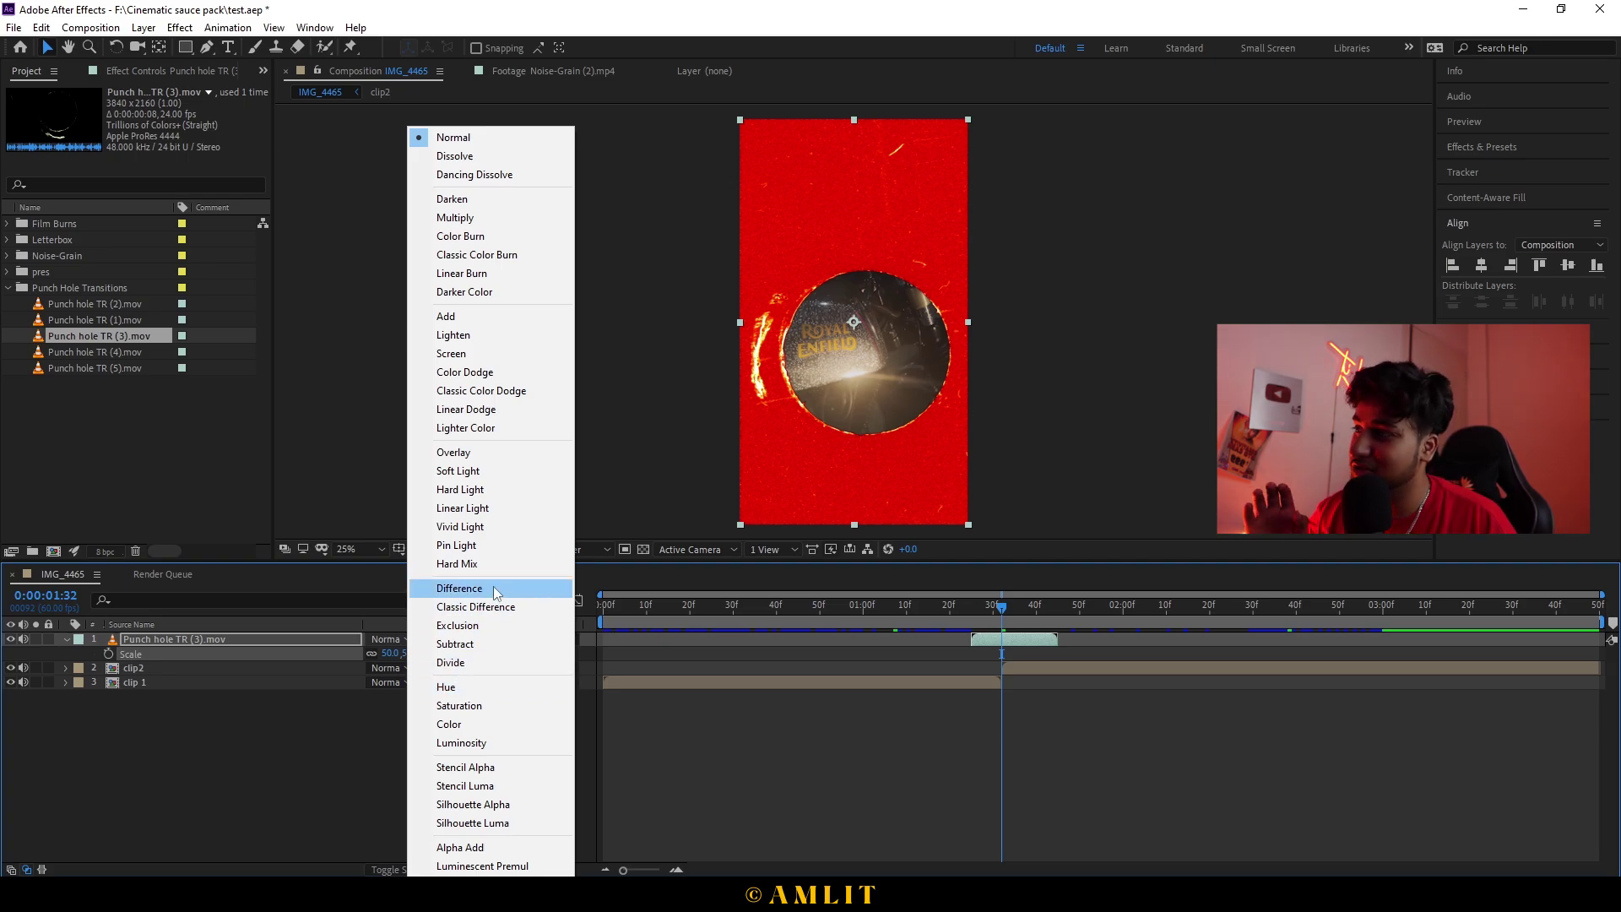
pyautogui.click(493, 586)
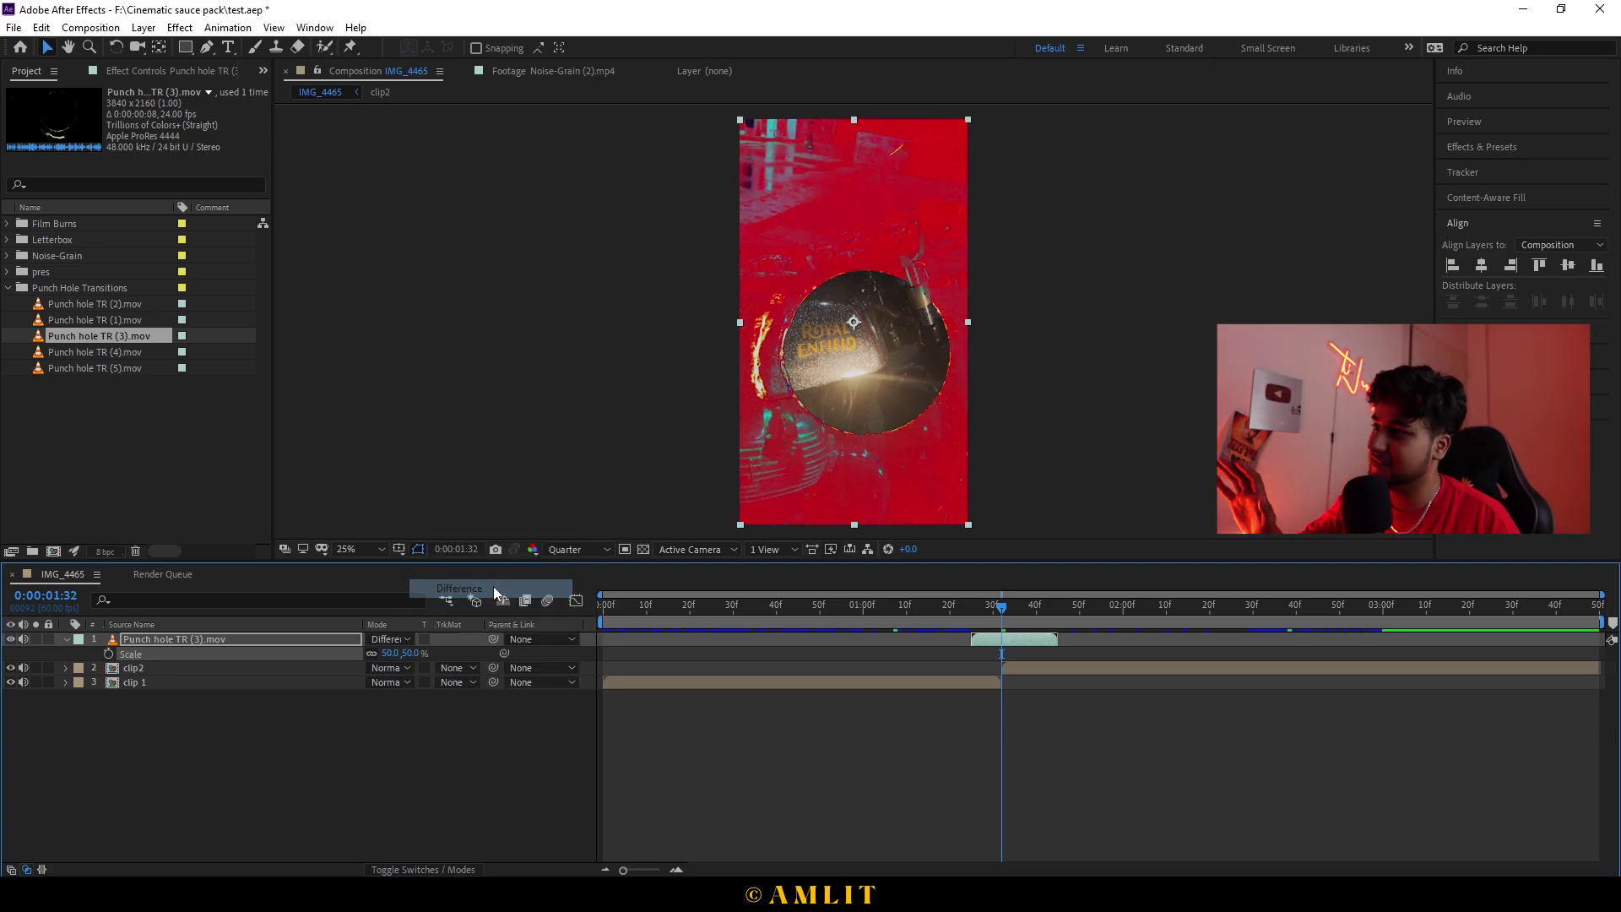
pyautogui.click(938, 606)
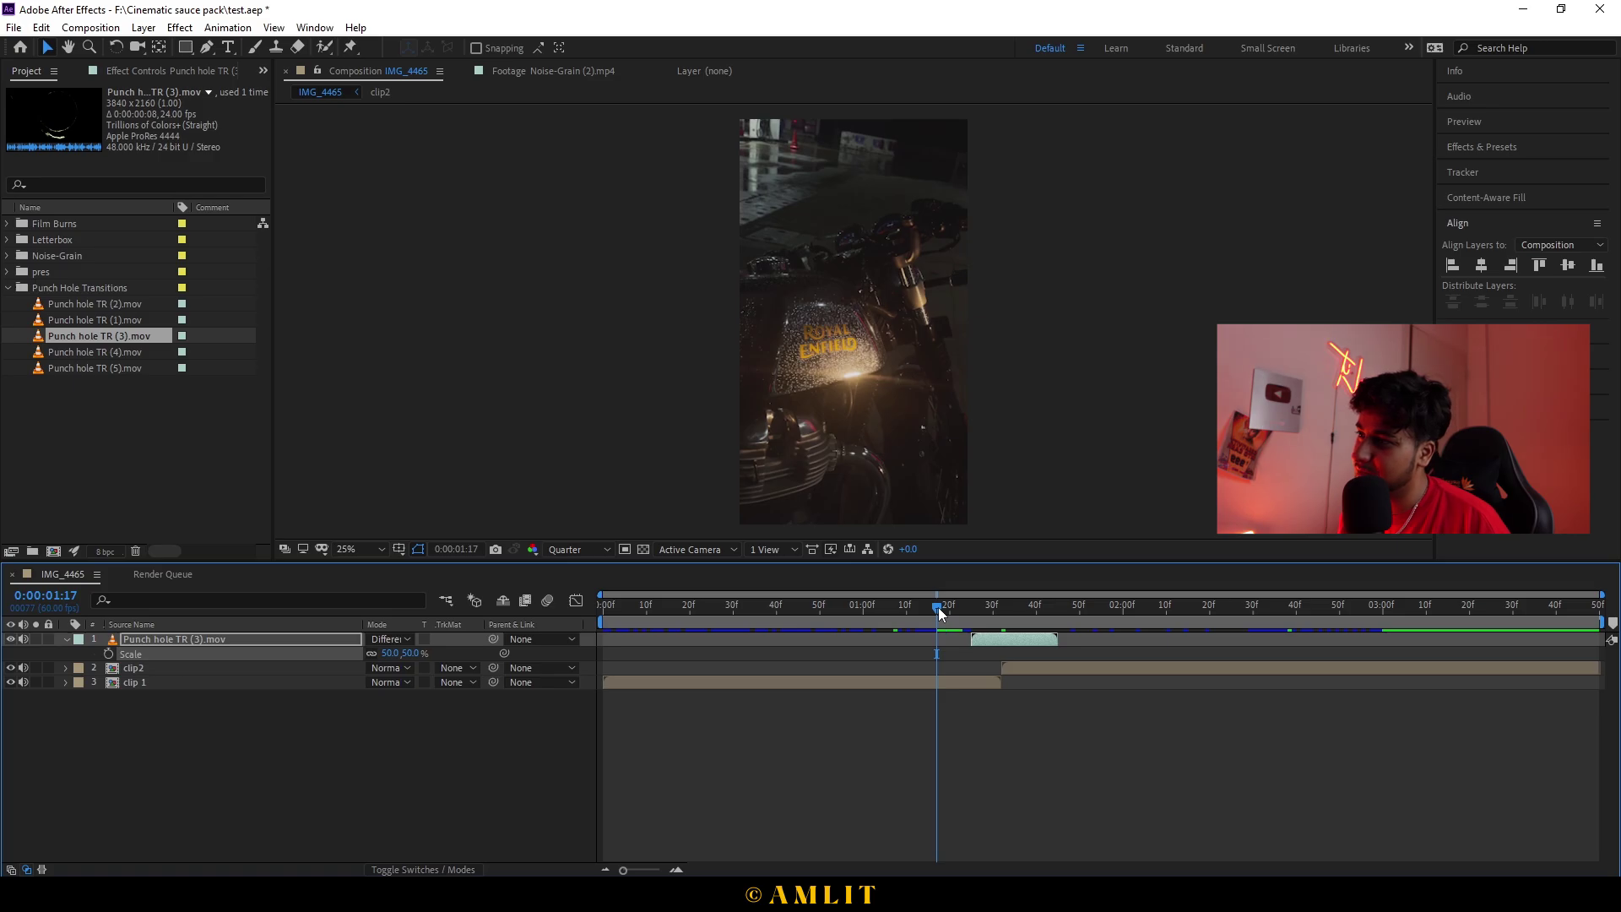
pyautogui.press('space')
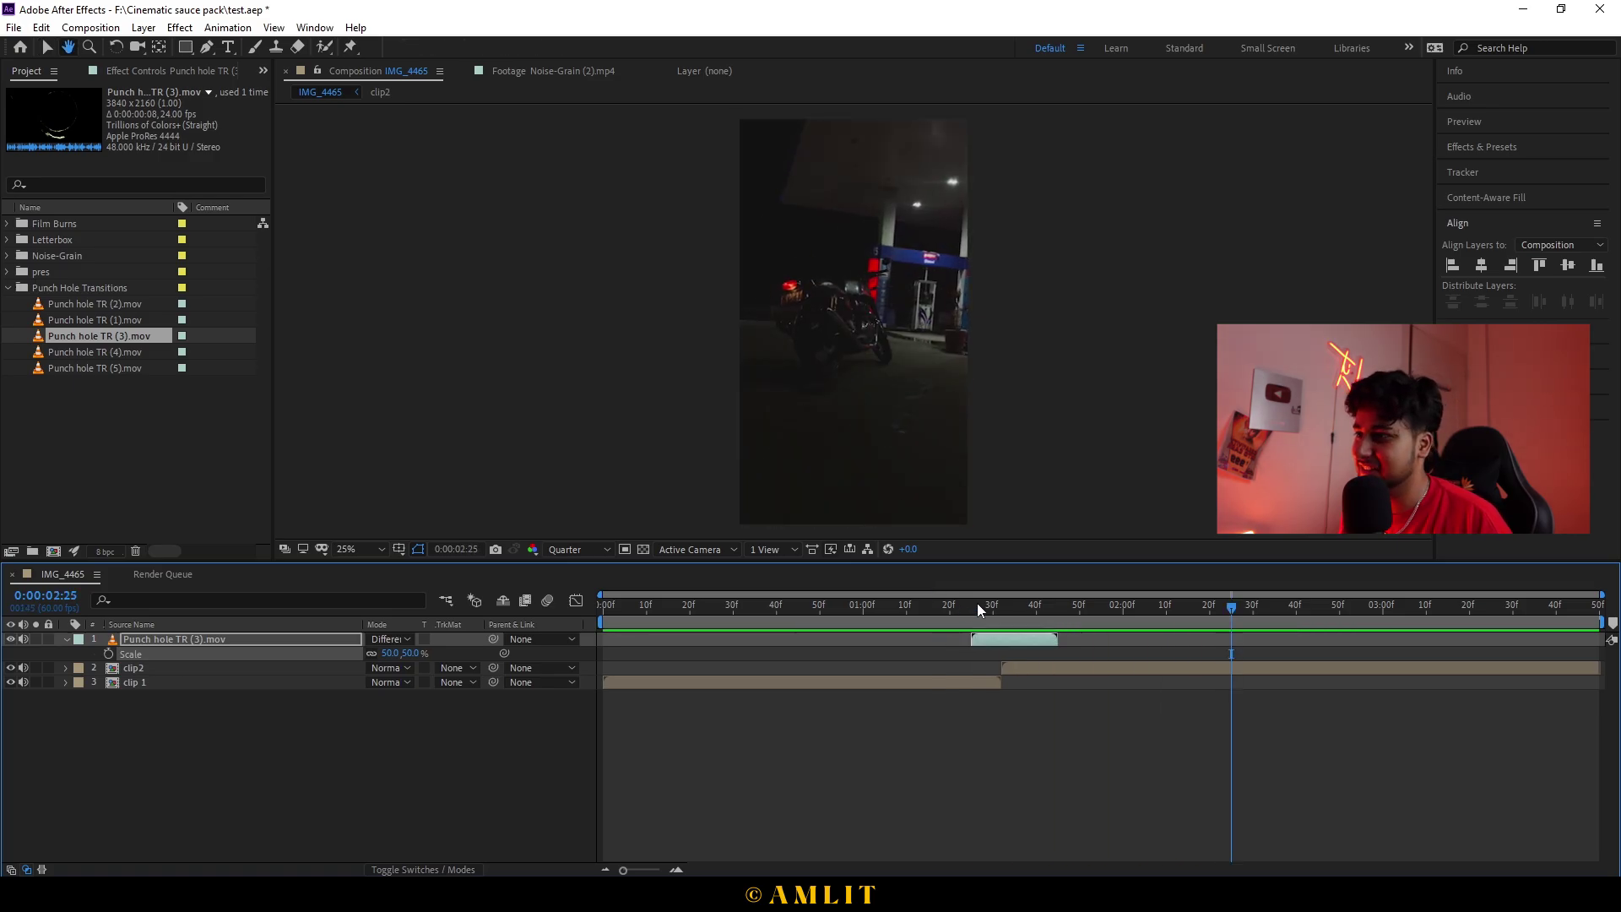
# Step: At 0:00:01:32, try the Classic Difference and Exclusion blending modes on the punch hole layer
pyautogui.moveTo(976, 604)
pyautogui.mouseDown()
pyautogui.moveTo(931, 610)
pyautogui.moveTo(1015, 611)
pyautogui.moveTo(1001, 620)
pyautogui.mouseUp()
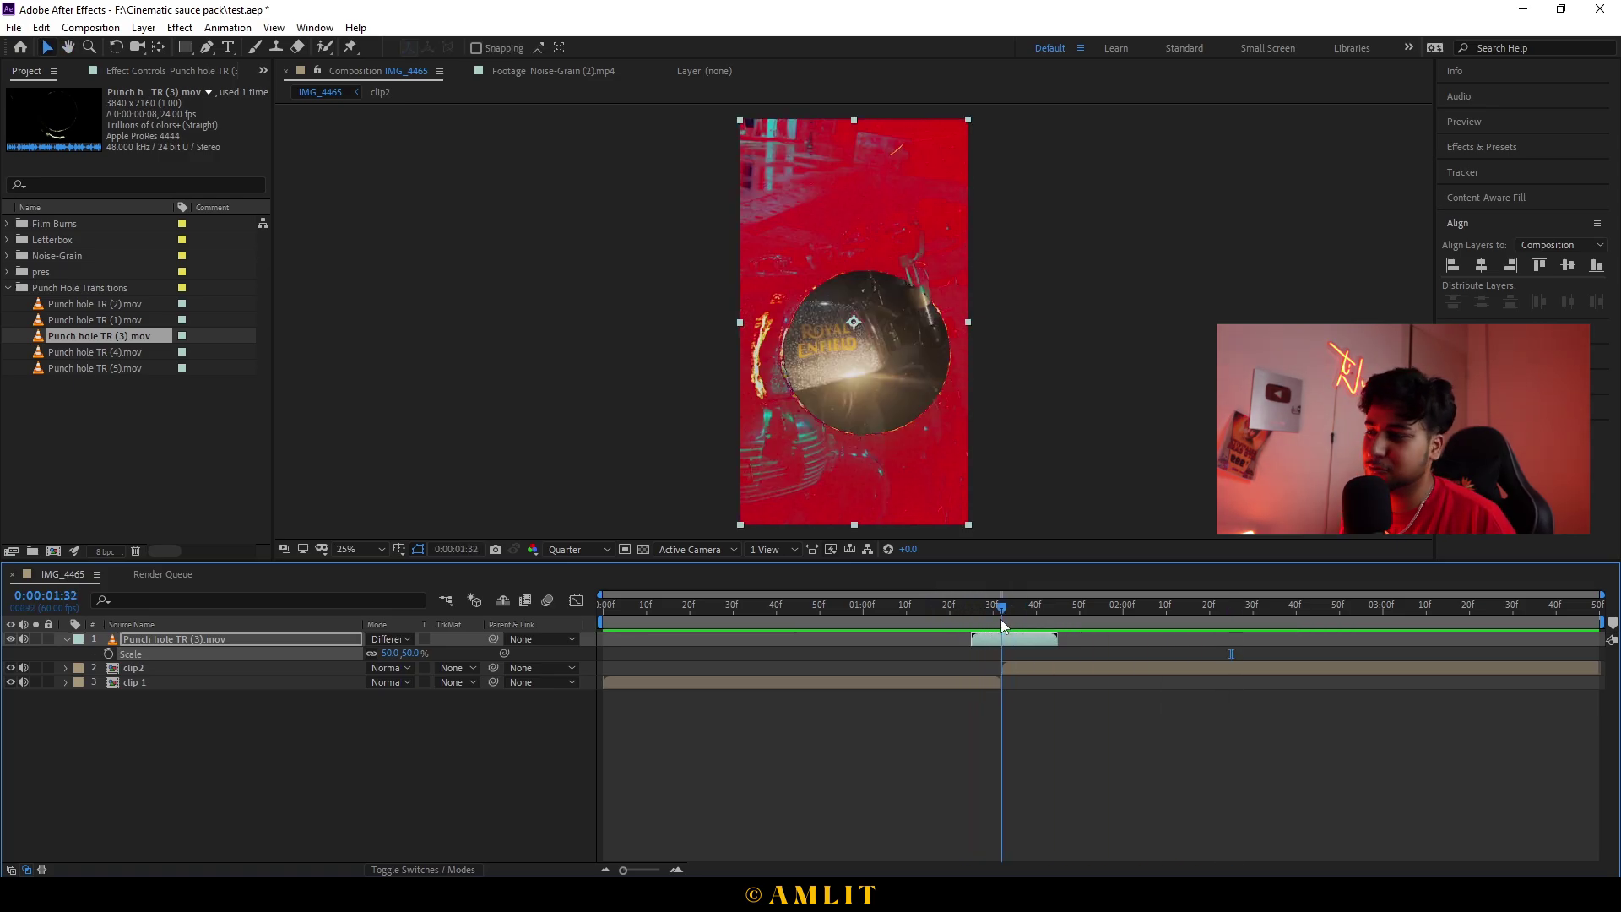
pyautogui.click(388, 639)
pyautogui.click(469, 615)
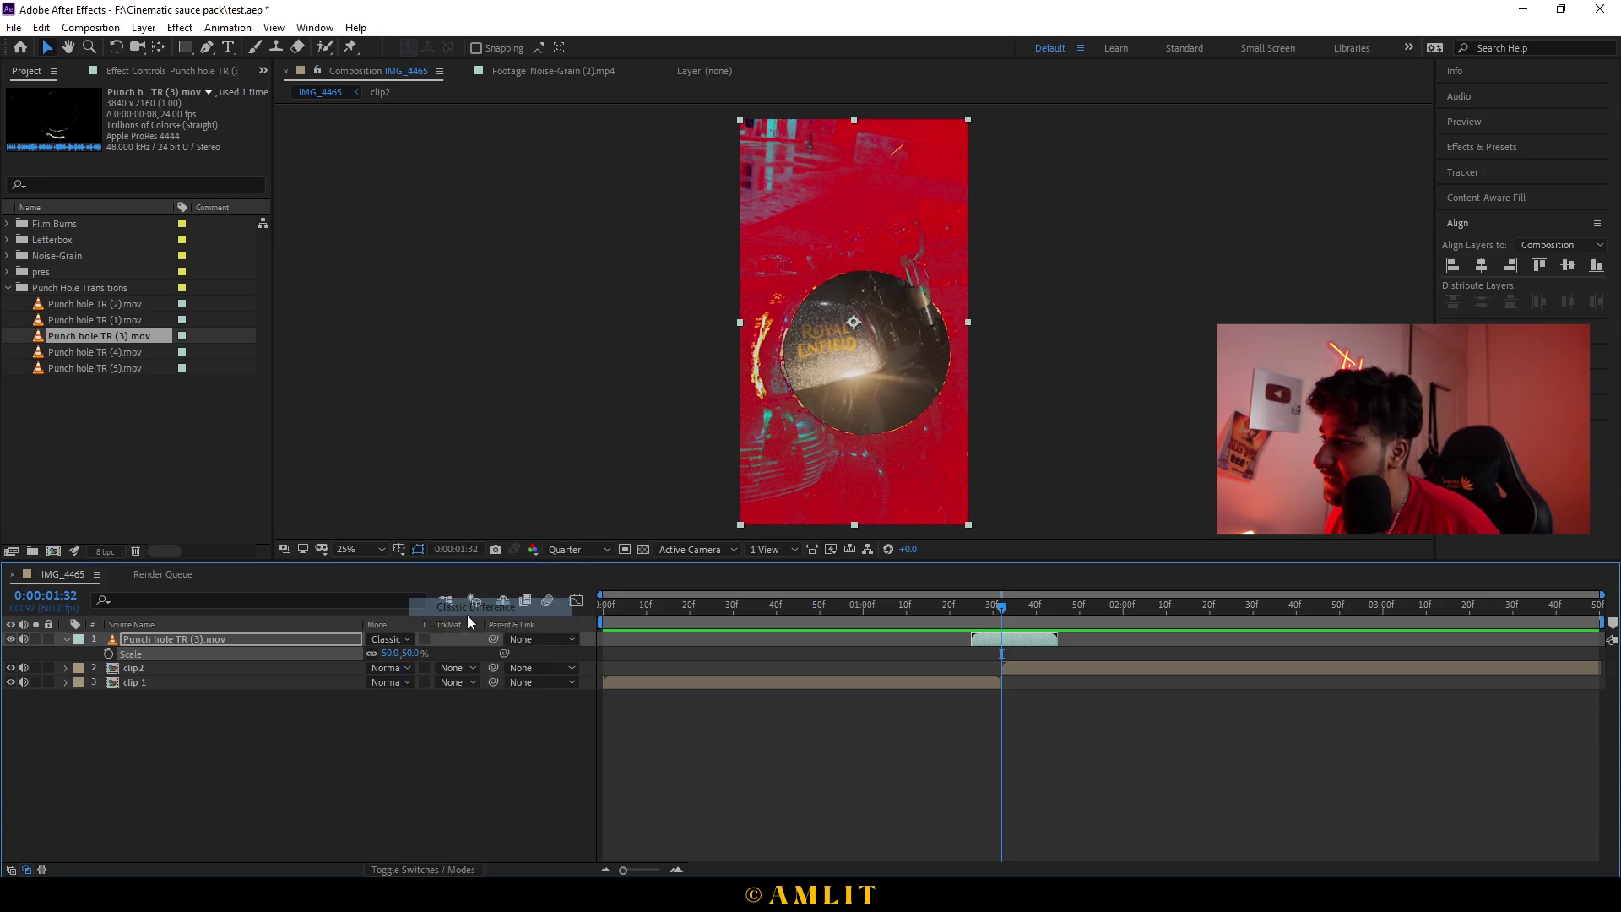
pyautogui.click(385, 640)
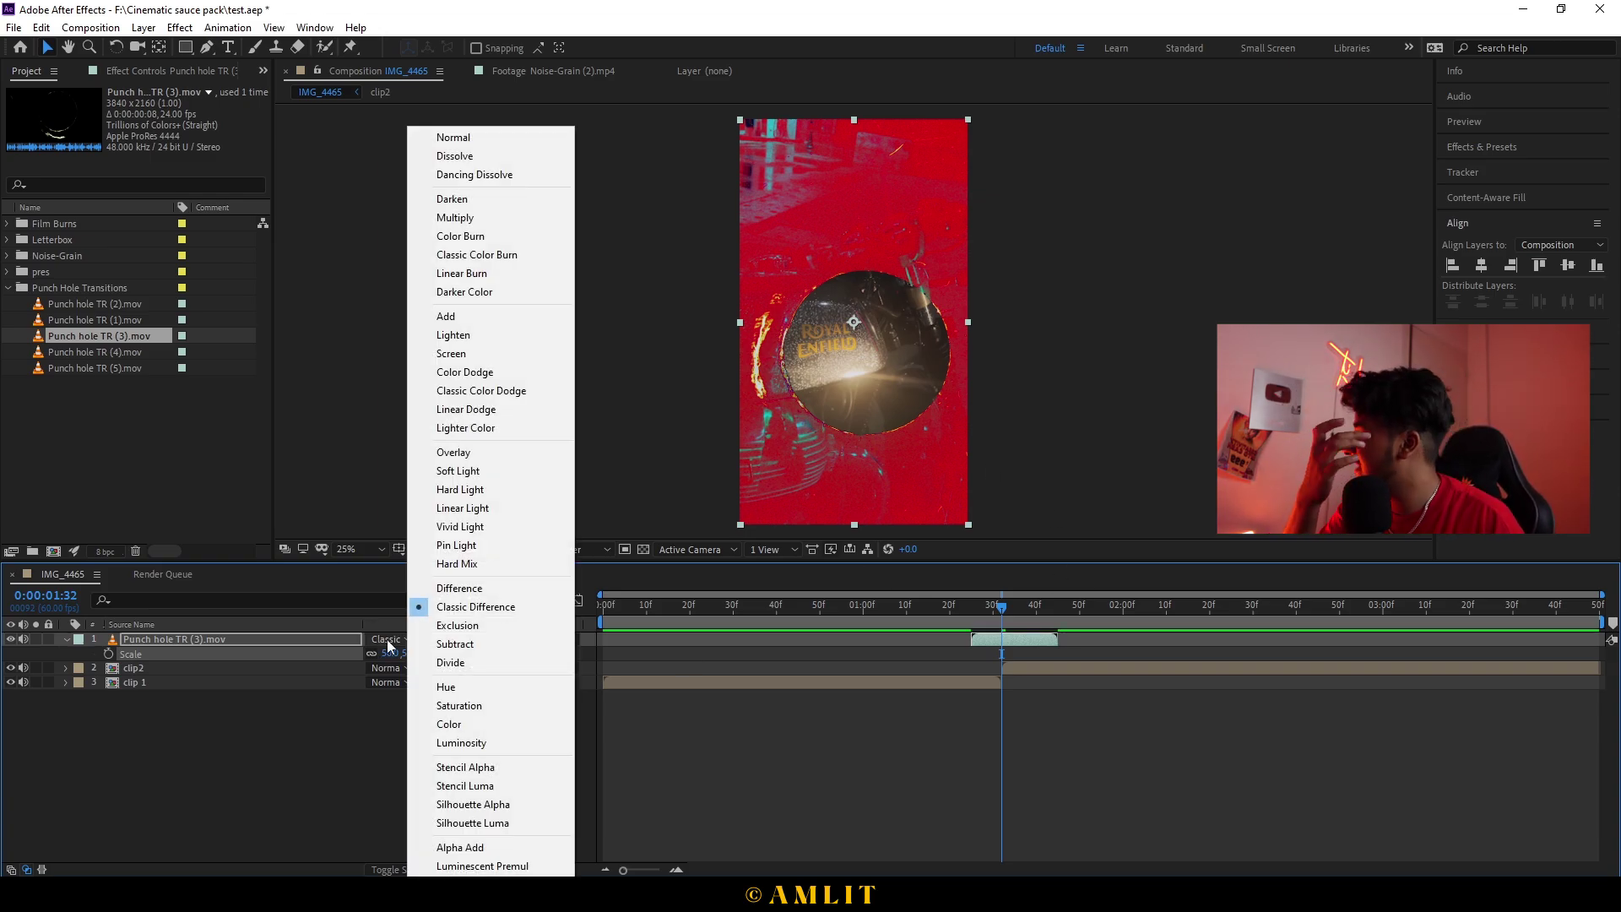
pyautogui.click(438, 626)
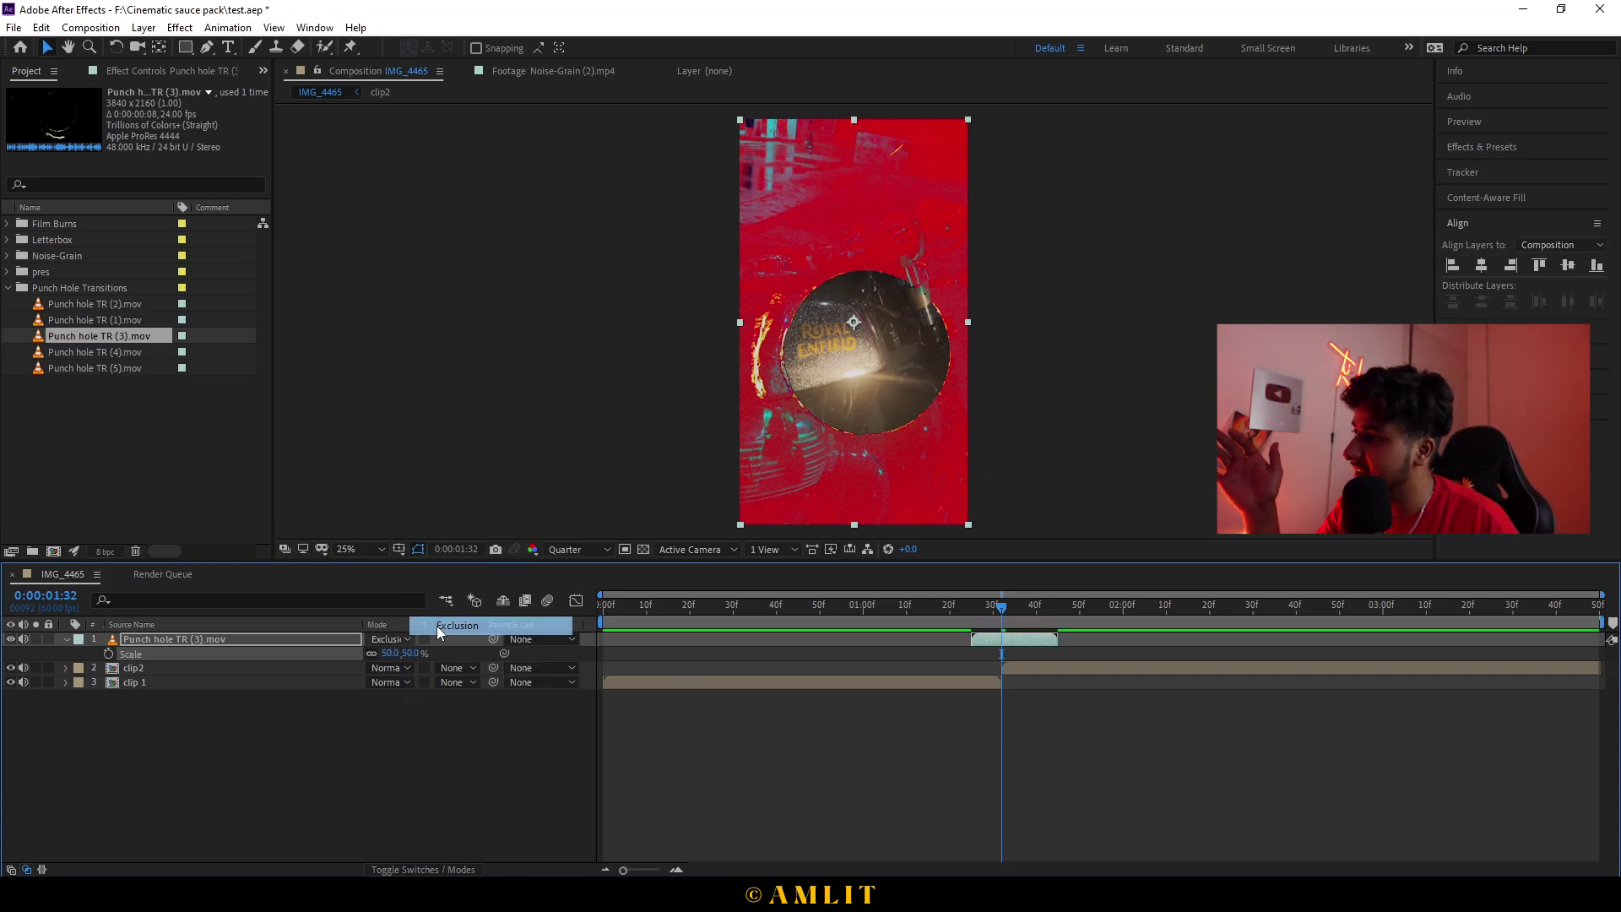
# Step: Set the punch hole layer's blending mode to Subtract and play back the transition from 0:00:01:12
pyautogui.click(388, 639)
pyautogui.click(443, 644)
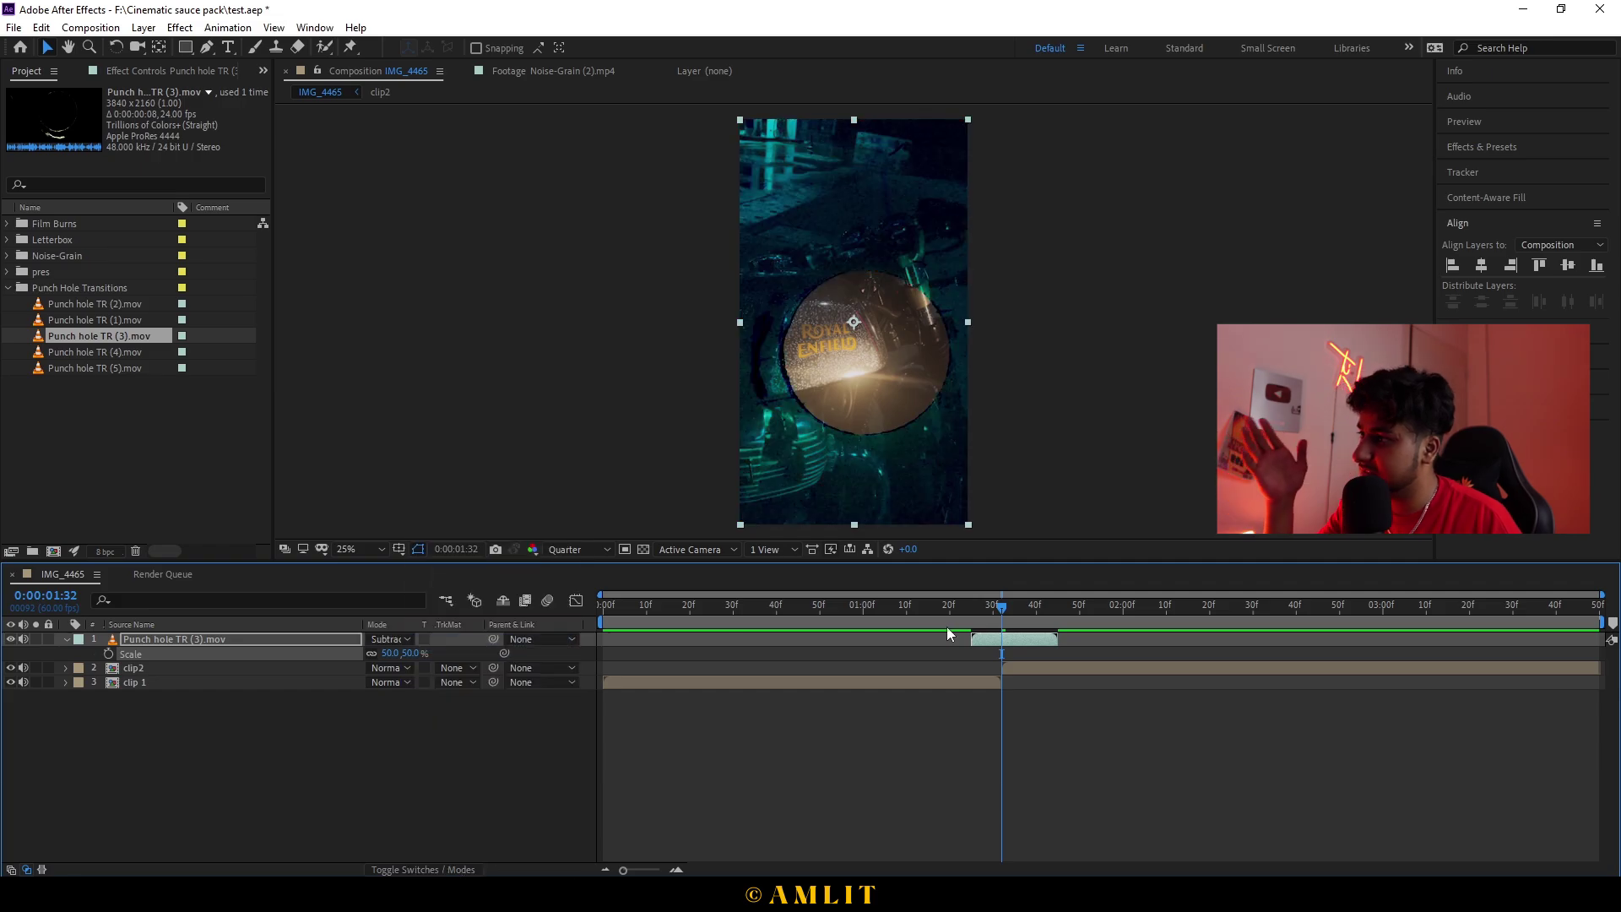
pyautogui.click(918, 605)
pyautogui.click(906, 606)
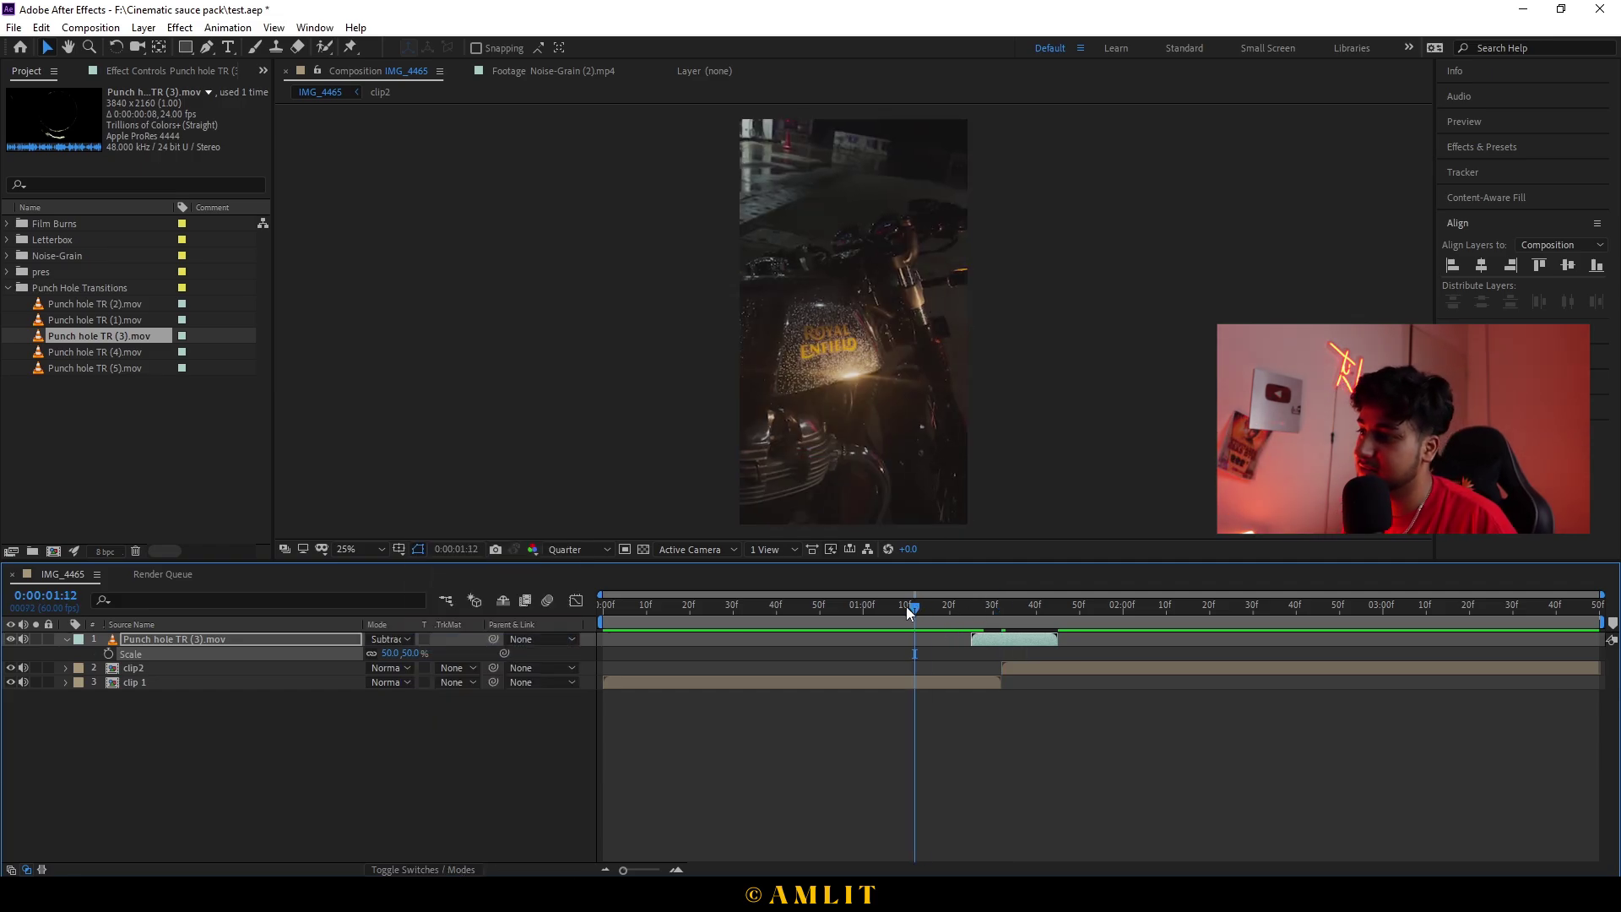
pyautogui.press('space')
# Step: At 0:00:01:32, try the Divide blending mode on the punch hole layer and play back the transition from 0:00:01:22
pyautogui.click(1003, 610)
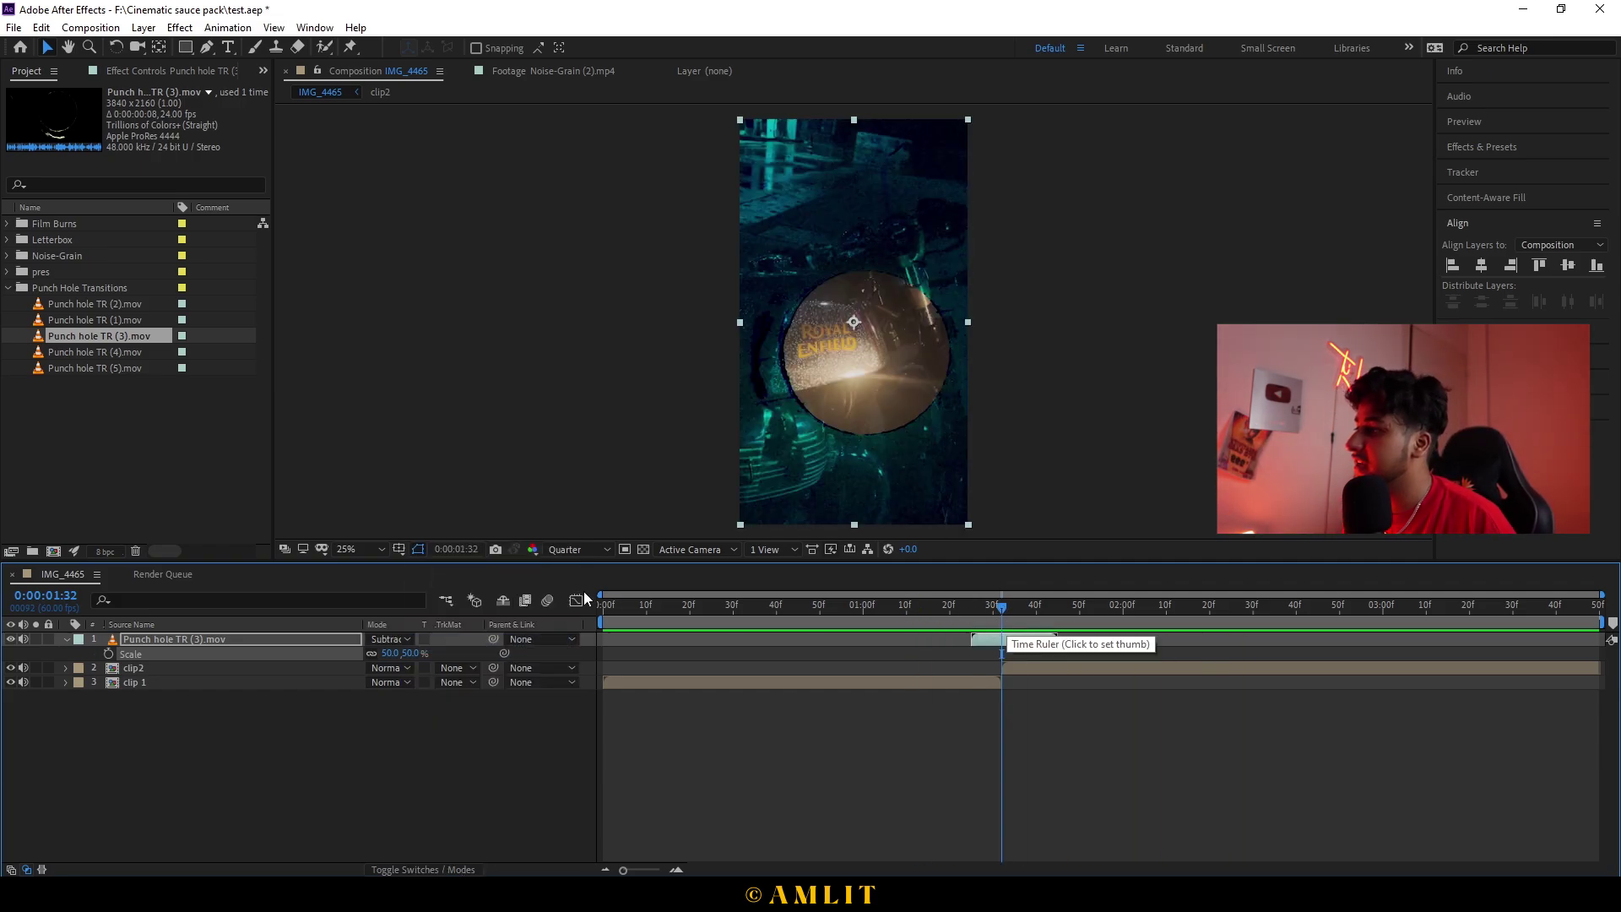
pyautogui.click(384, 639)
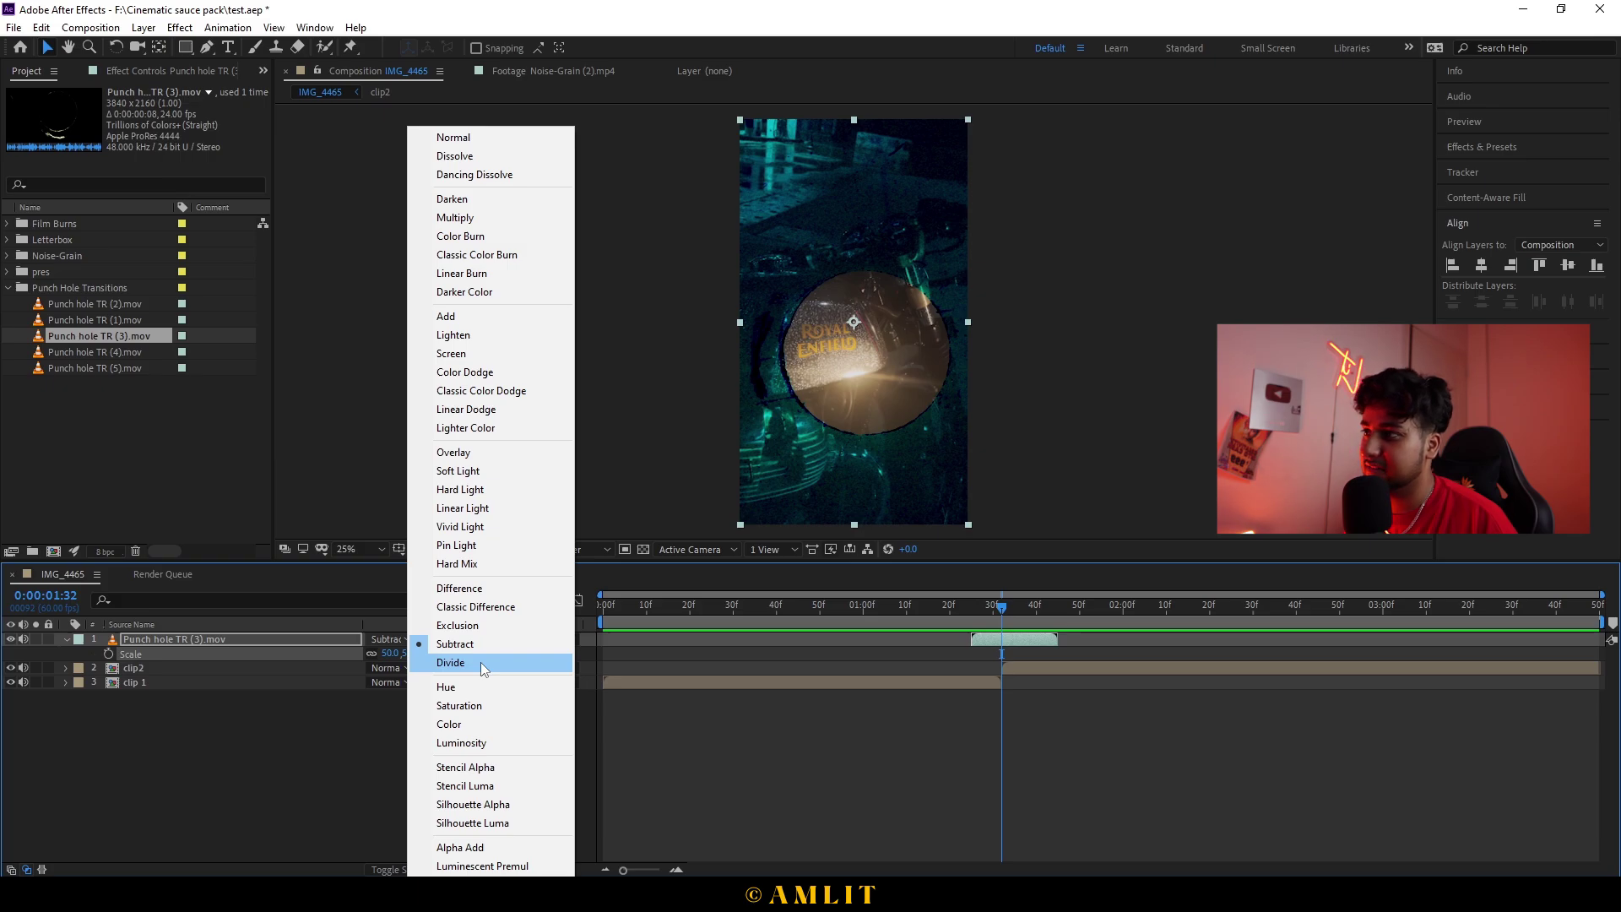
pyautogui.click(480, 662)
pyautogui.click(959, 612)
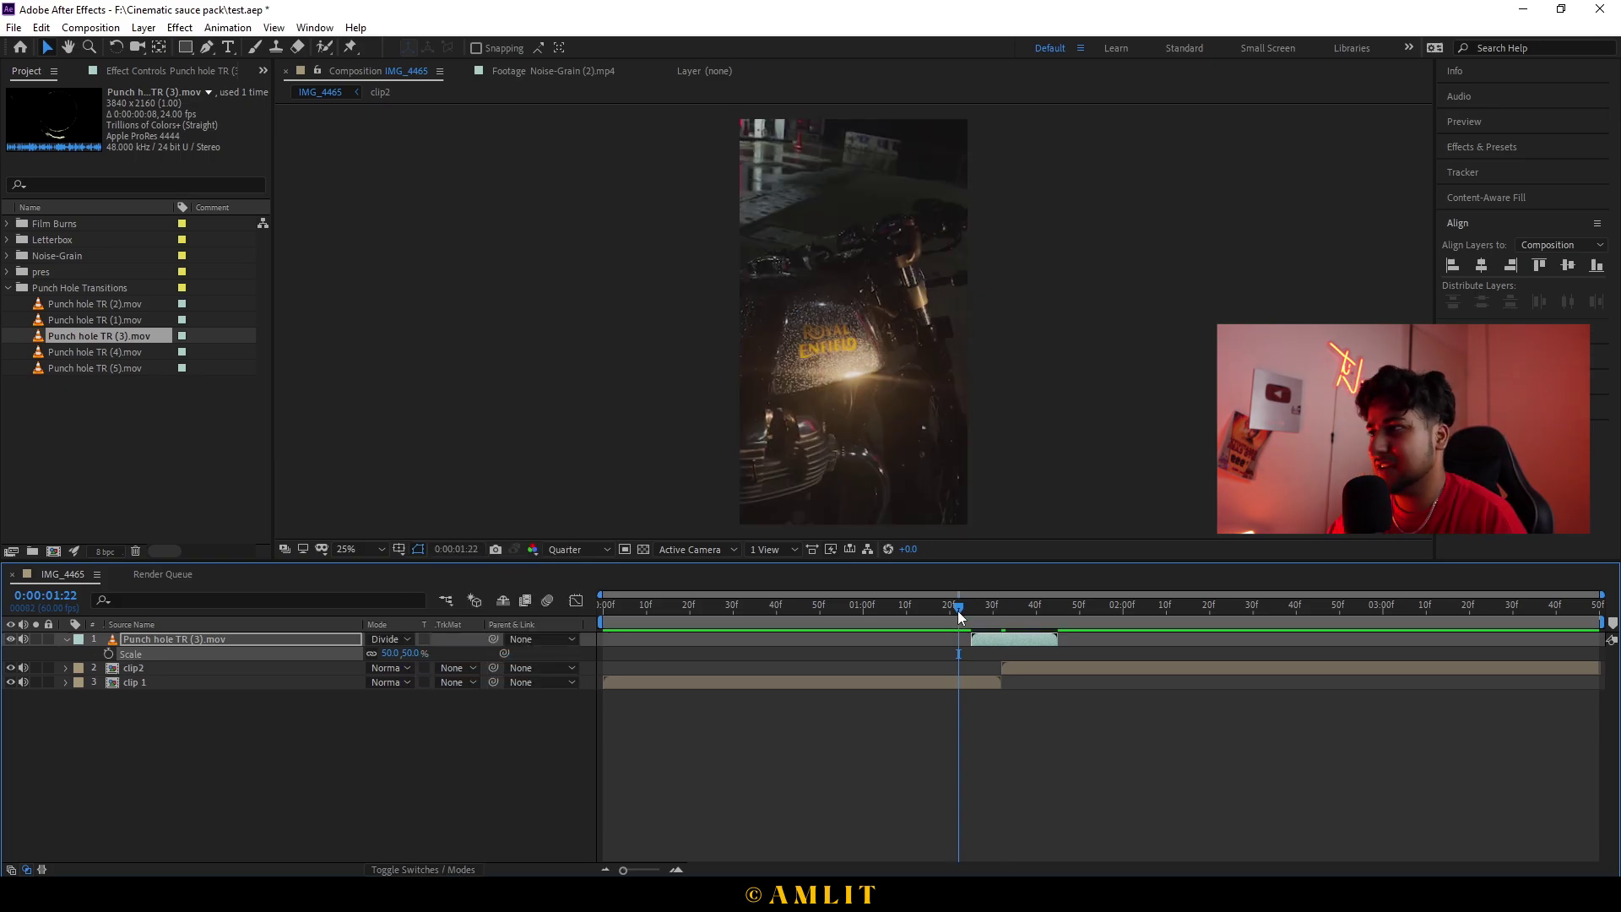
pyautogui.press('space')
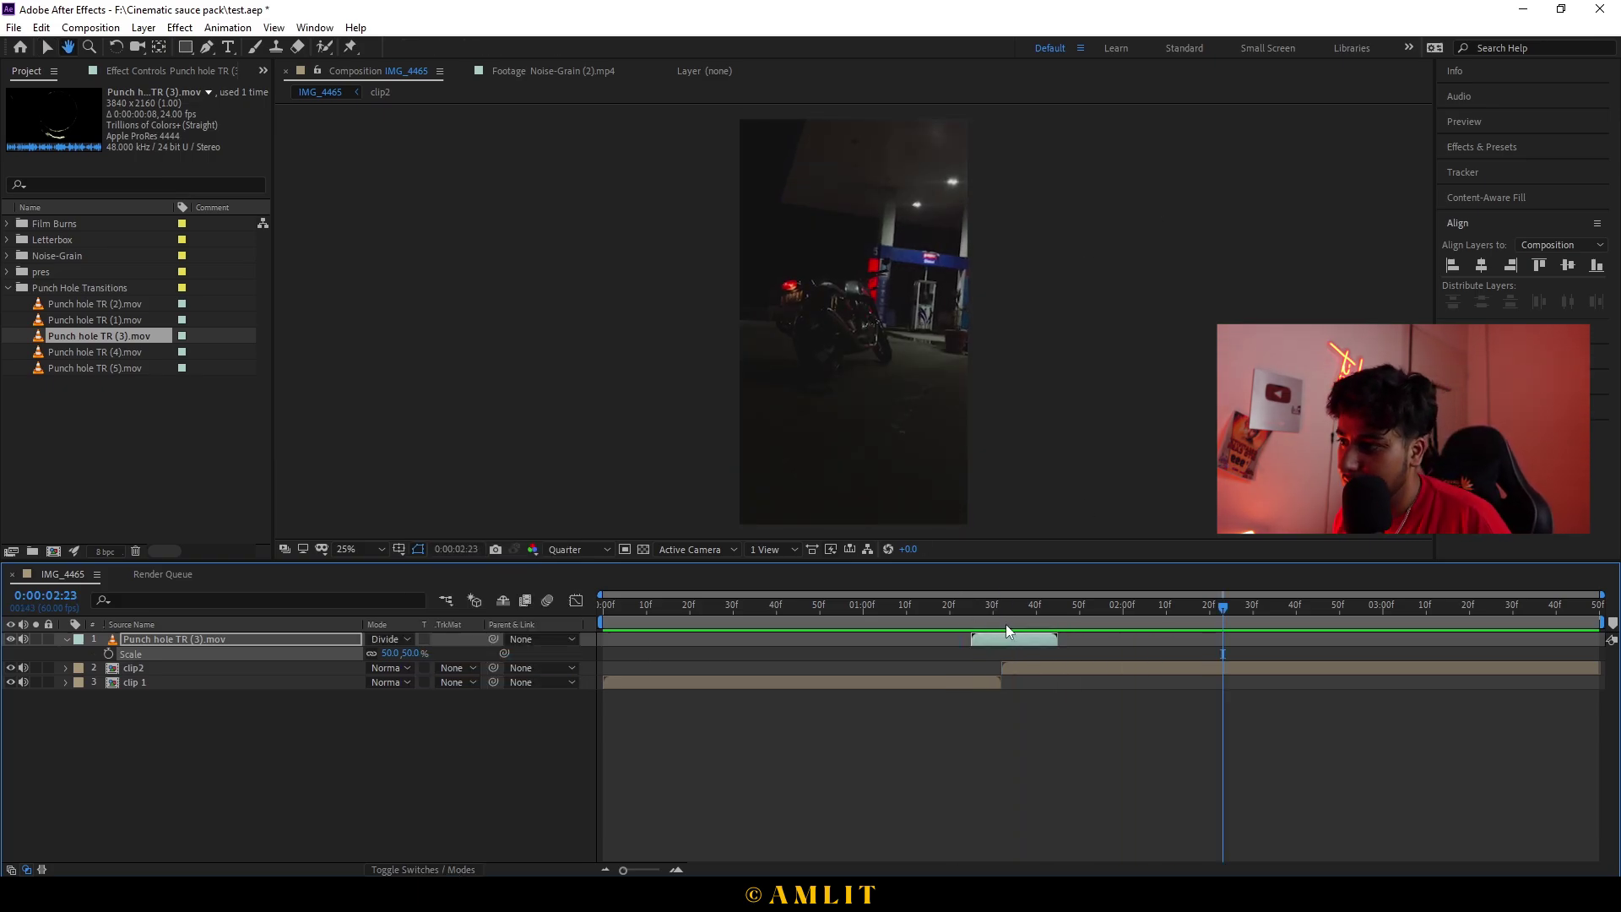
# Step: Try the Classic Difference blending mode on the punch hole layer and play back the transition from 0:00:01:21
pyautogui.click(1004, 611)
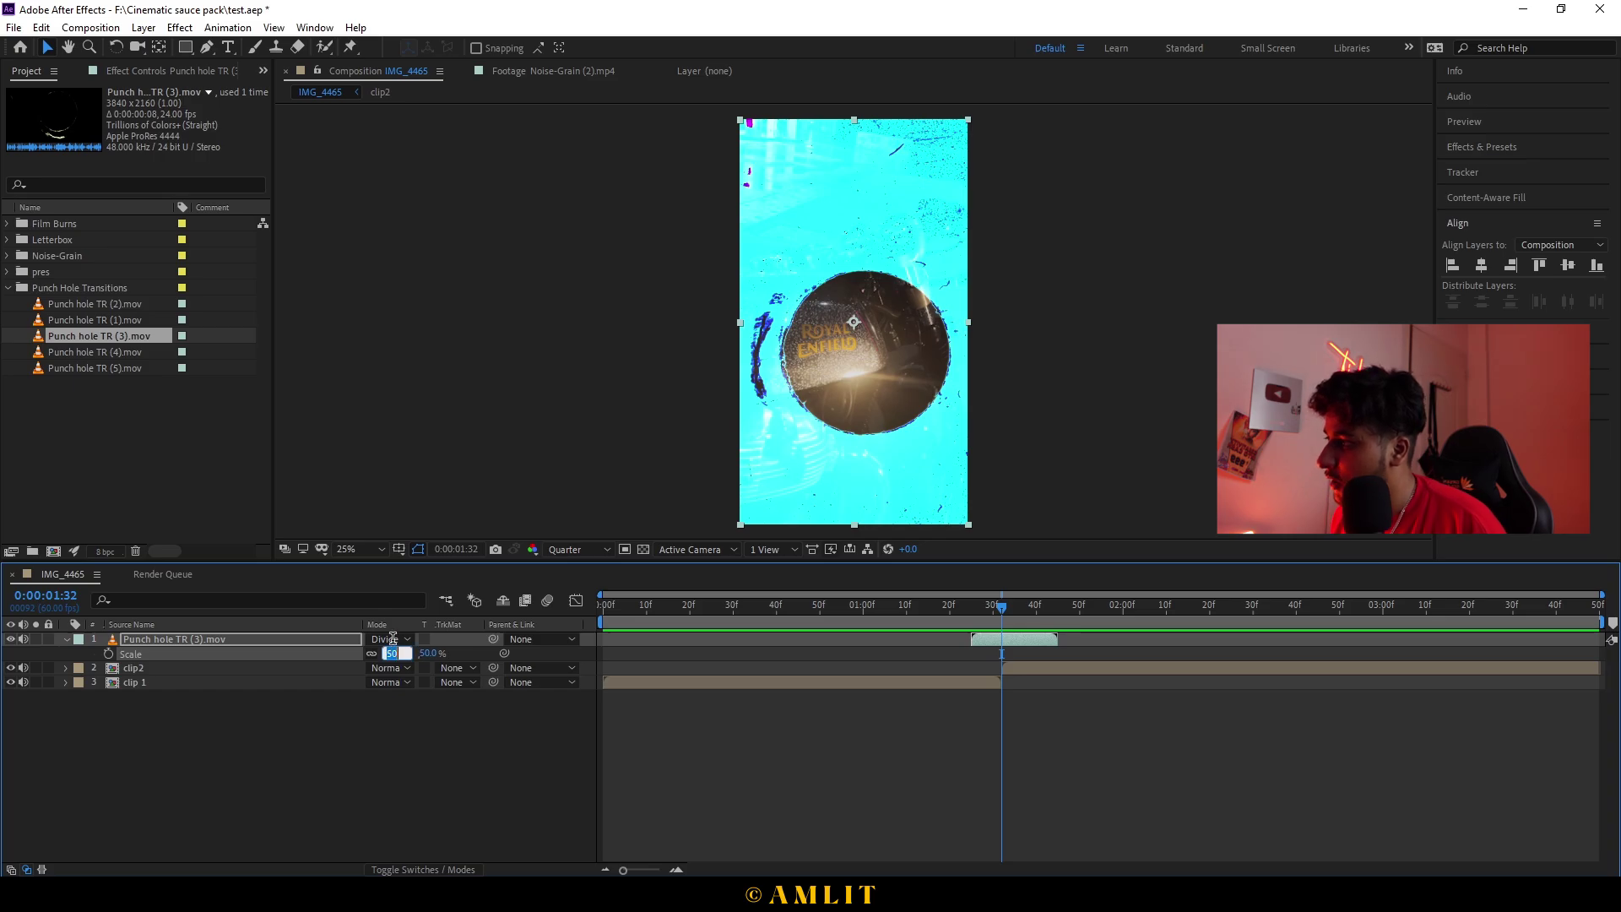
pyautogui.click(395, 640)
pyautogui.click(472, 607)
pyautogui.click(954, 610)
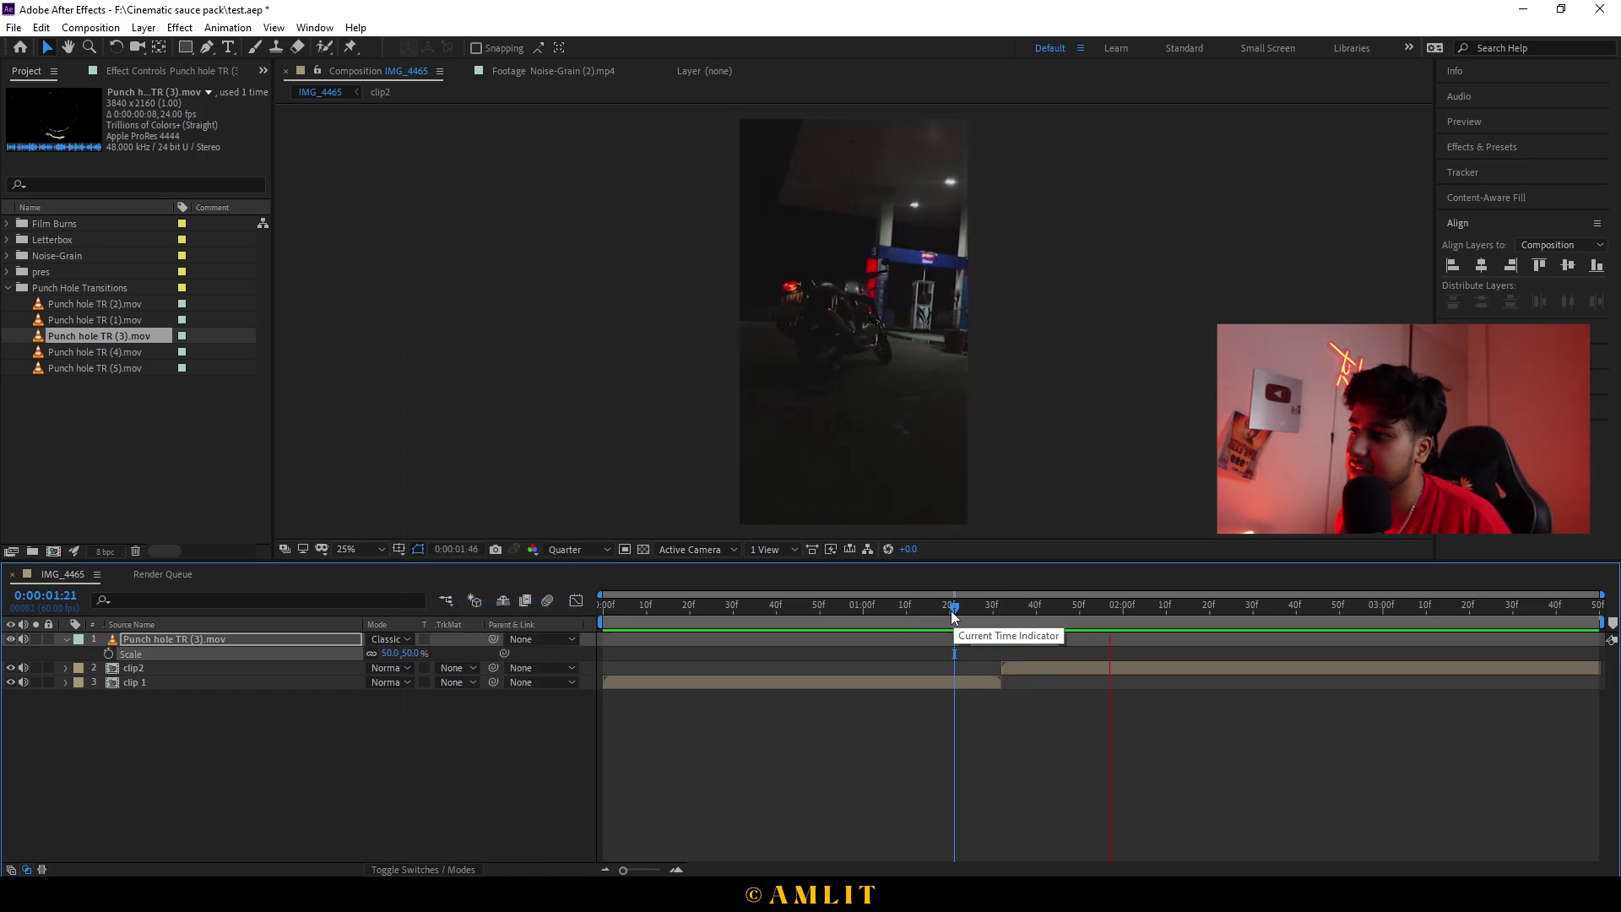
# Step: Delete the Punch hole TR (3).mov layer and place Punch hole TR (5).mov above both clips, spanning the cut at 0:00:01:32
pyautogui.click(1001, 606)
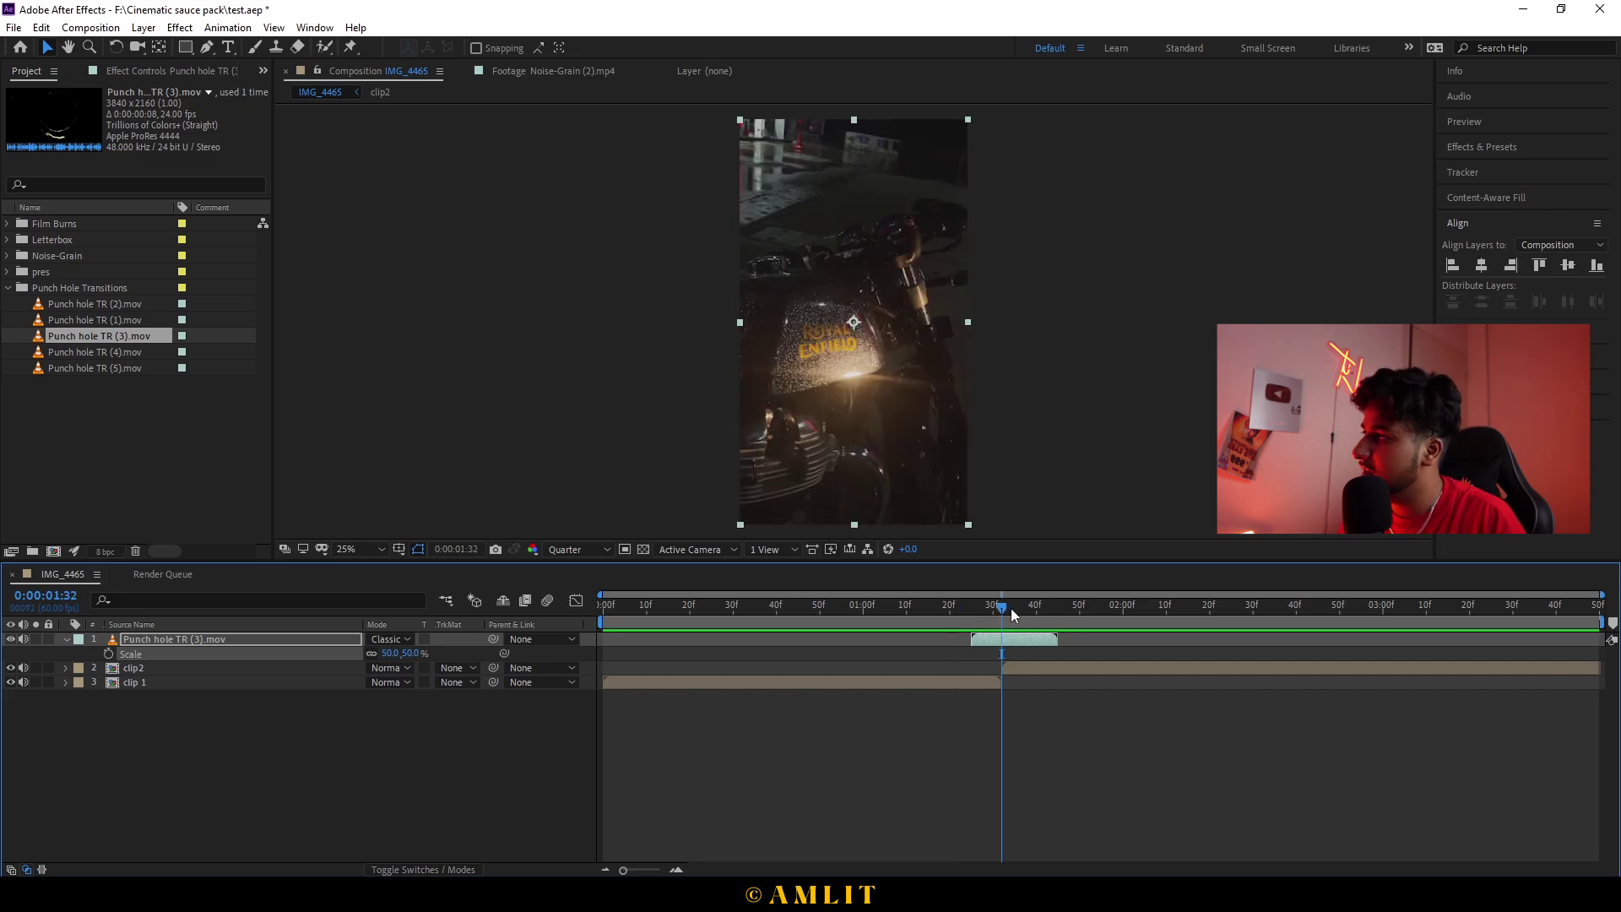
pyautogui.press('Delete')
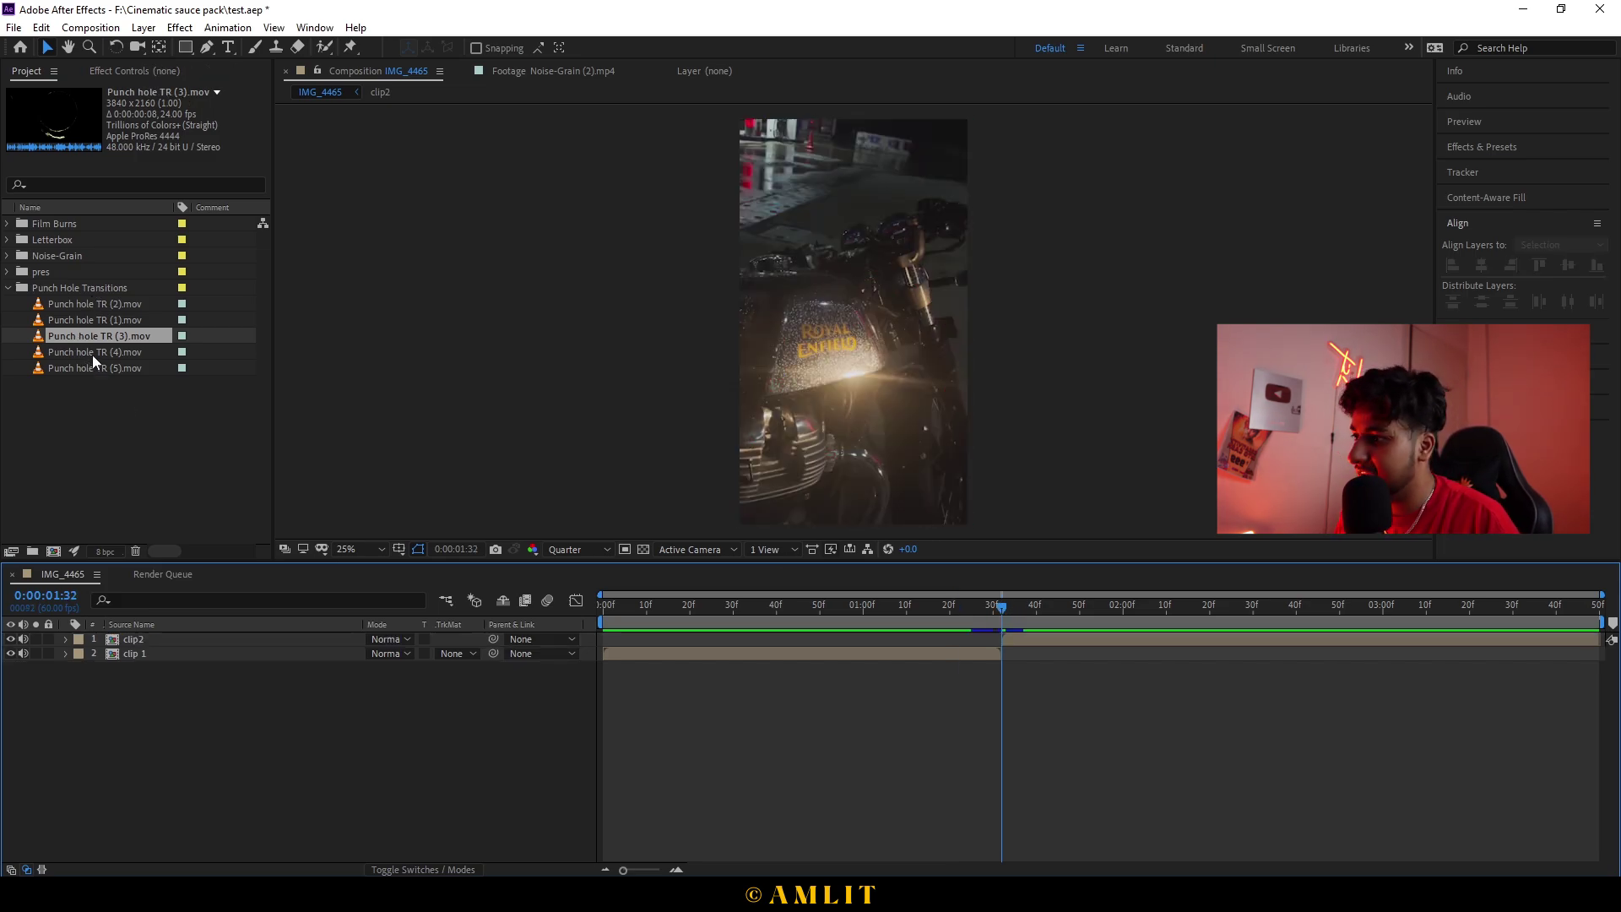
pyautogui.moveTo(93, 368); pyautogui.dragTo(1010, 645)
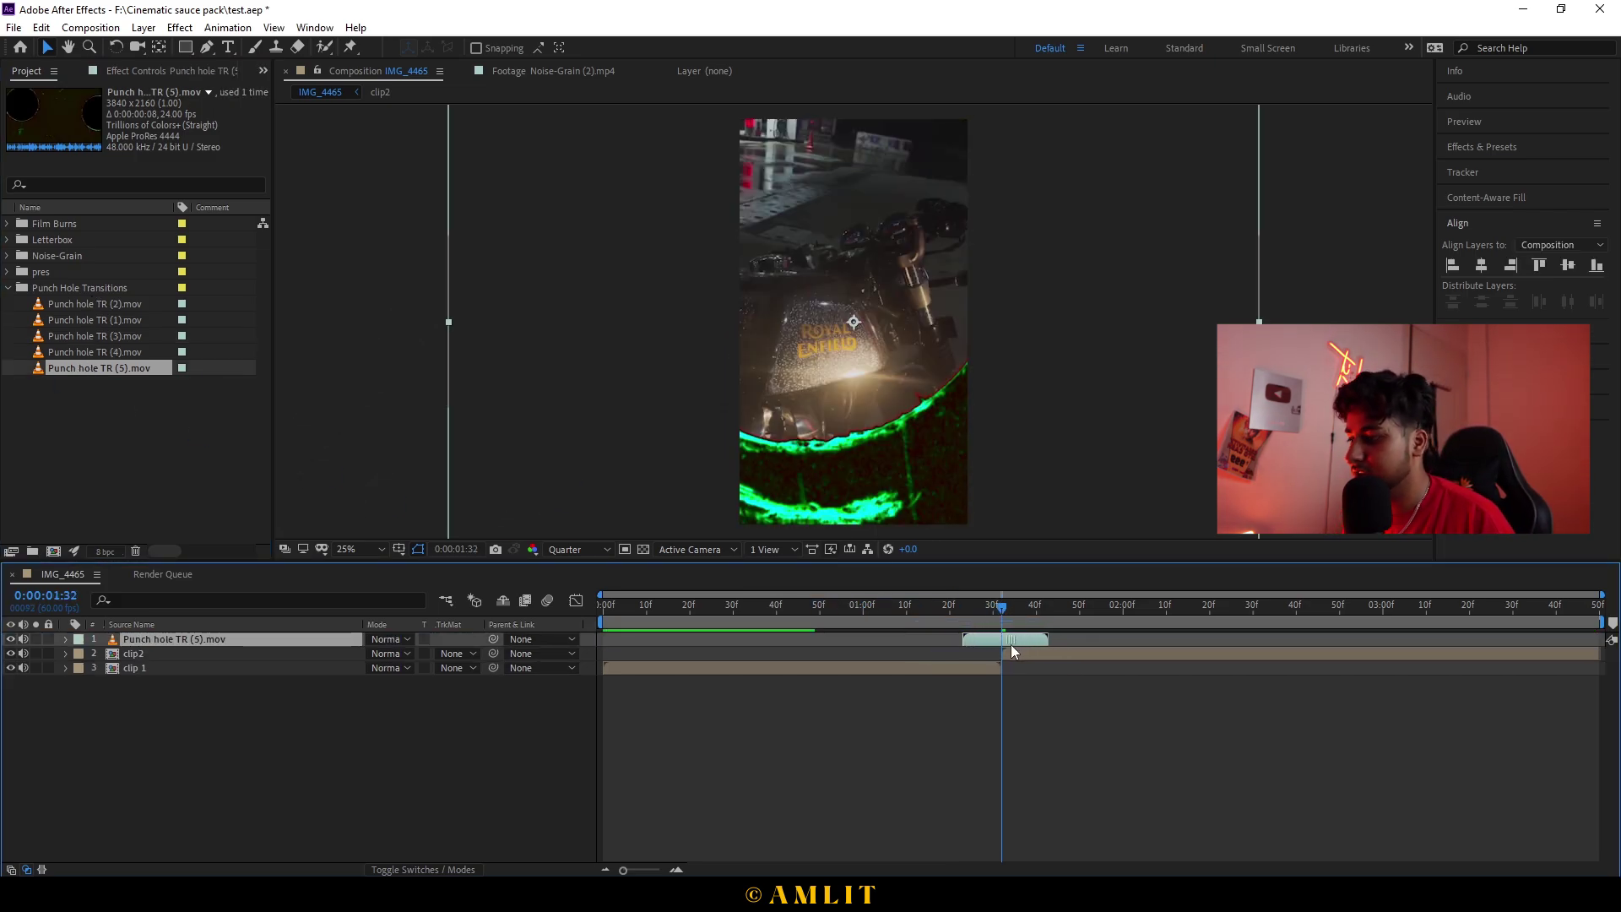
# Step: Rotate the Punch hole TR (5).mov layer to 90° and set its scale to 50%
pyautogui.press('r')
pyautogui.click(387, 652)
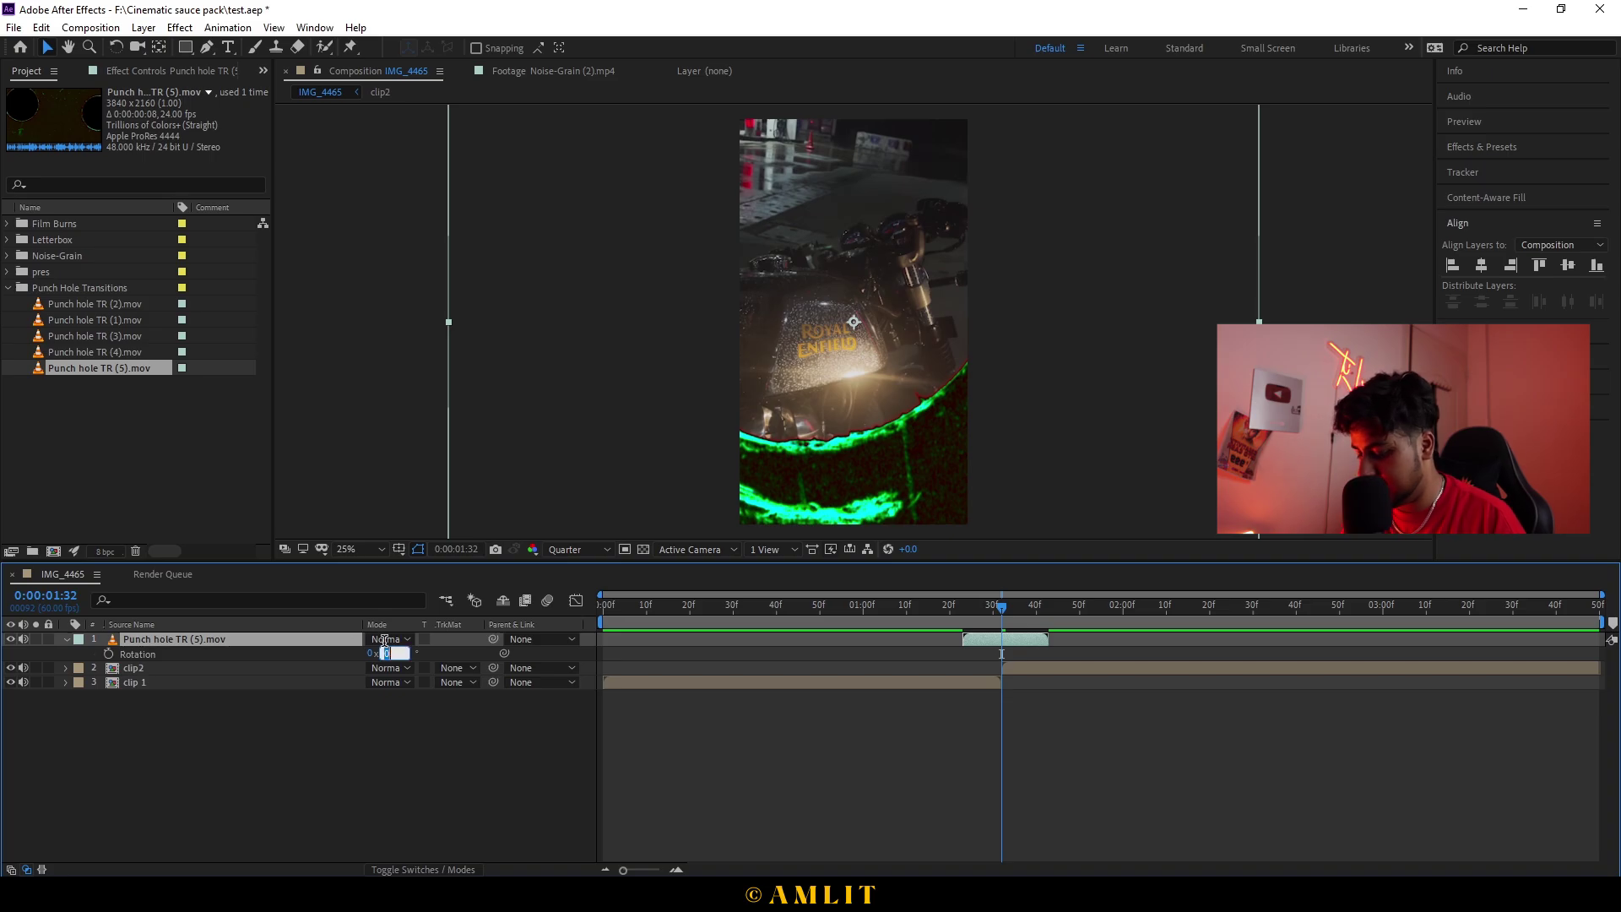
pyautogui.write('90')
pyautogui.press('Return')
pyautogui.press('s')
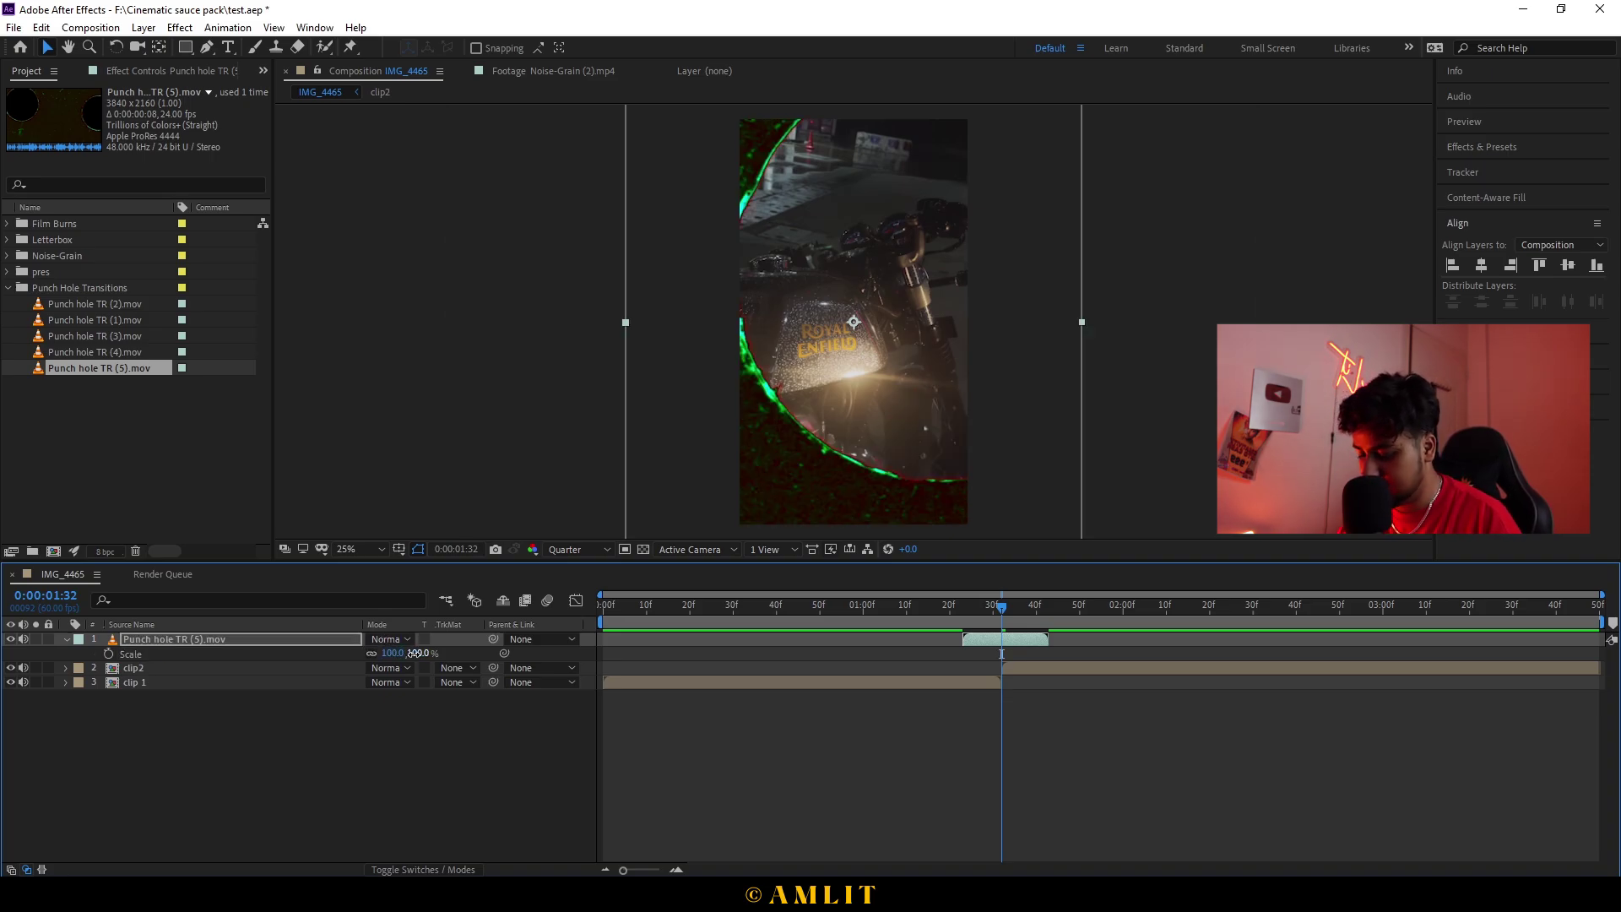
pyautogui.write('5')
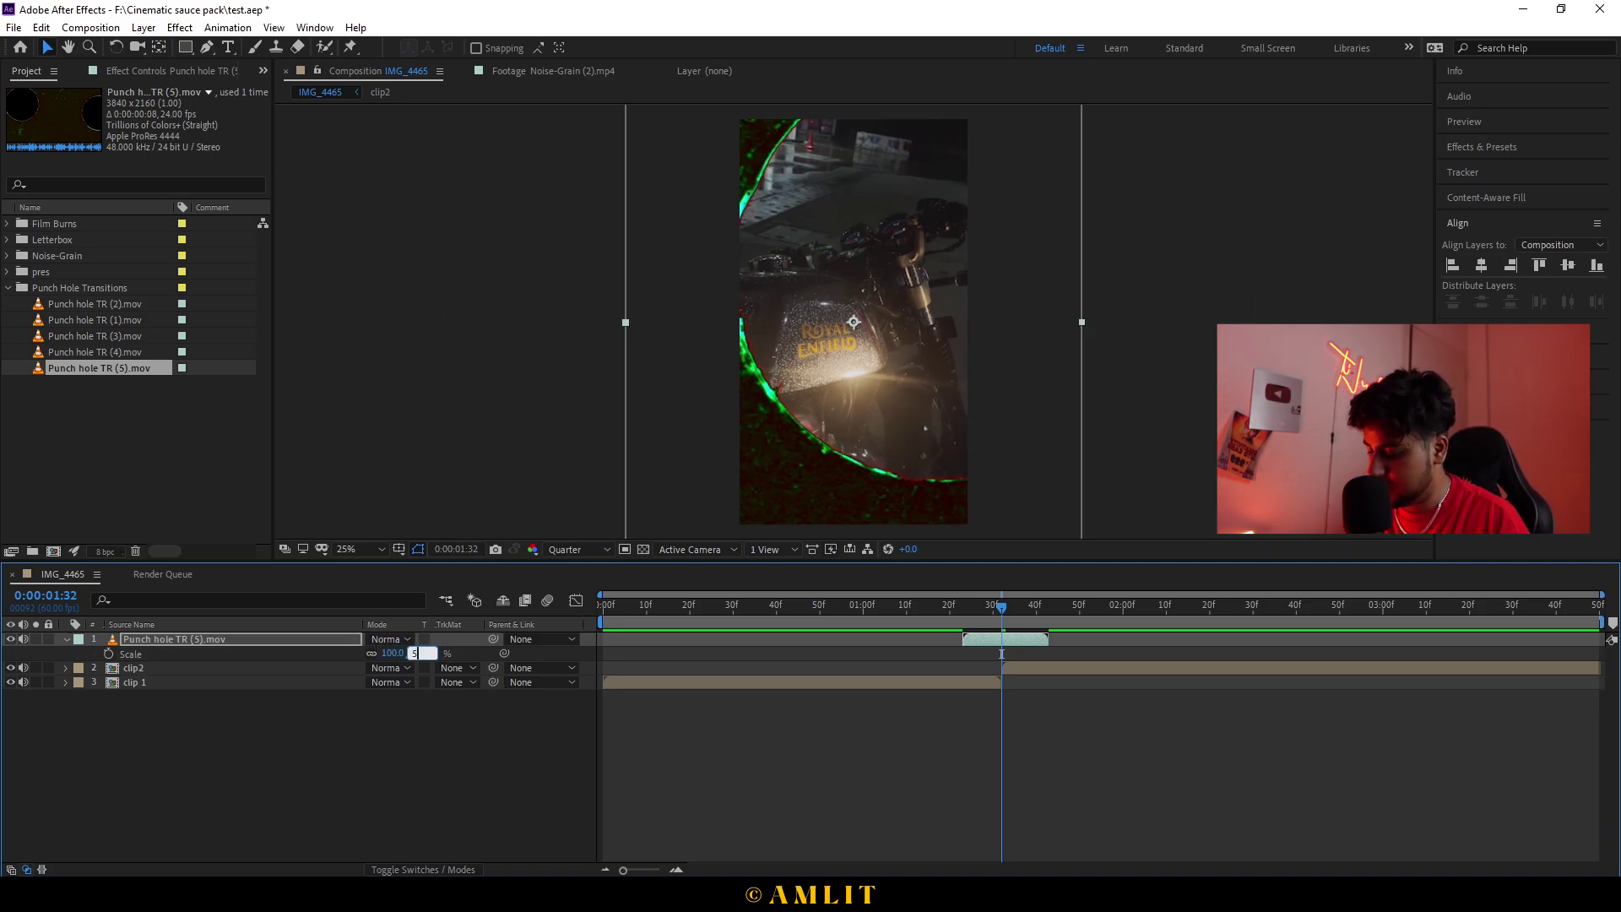
pyautogui.write('0')
pyautogui.press('Return')
# Step: Set the Punch hole TR (5).mov layer's blending mode to Screen and preview the transition from 0:00:01:16
pyautogui.click(385, 639)
pyautogui.click(449, 351)
pyautogui.click(934, 609)
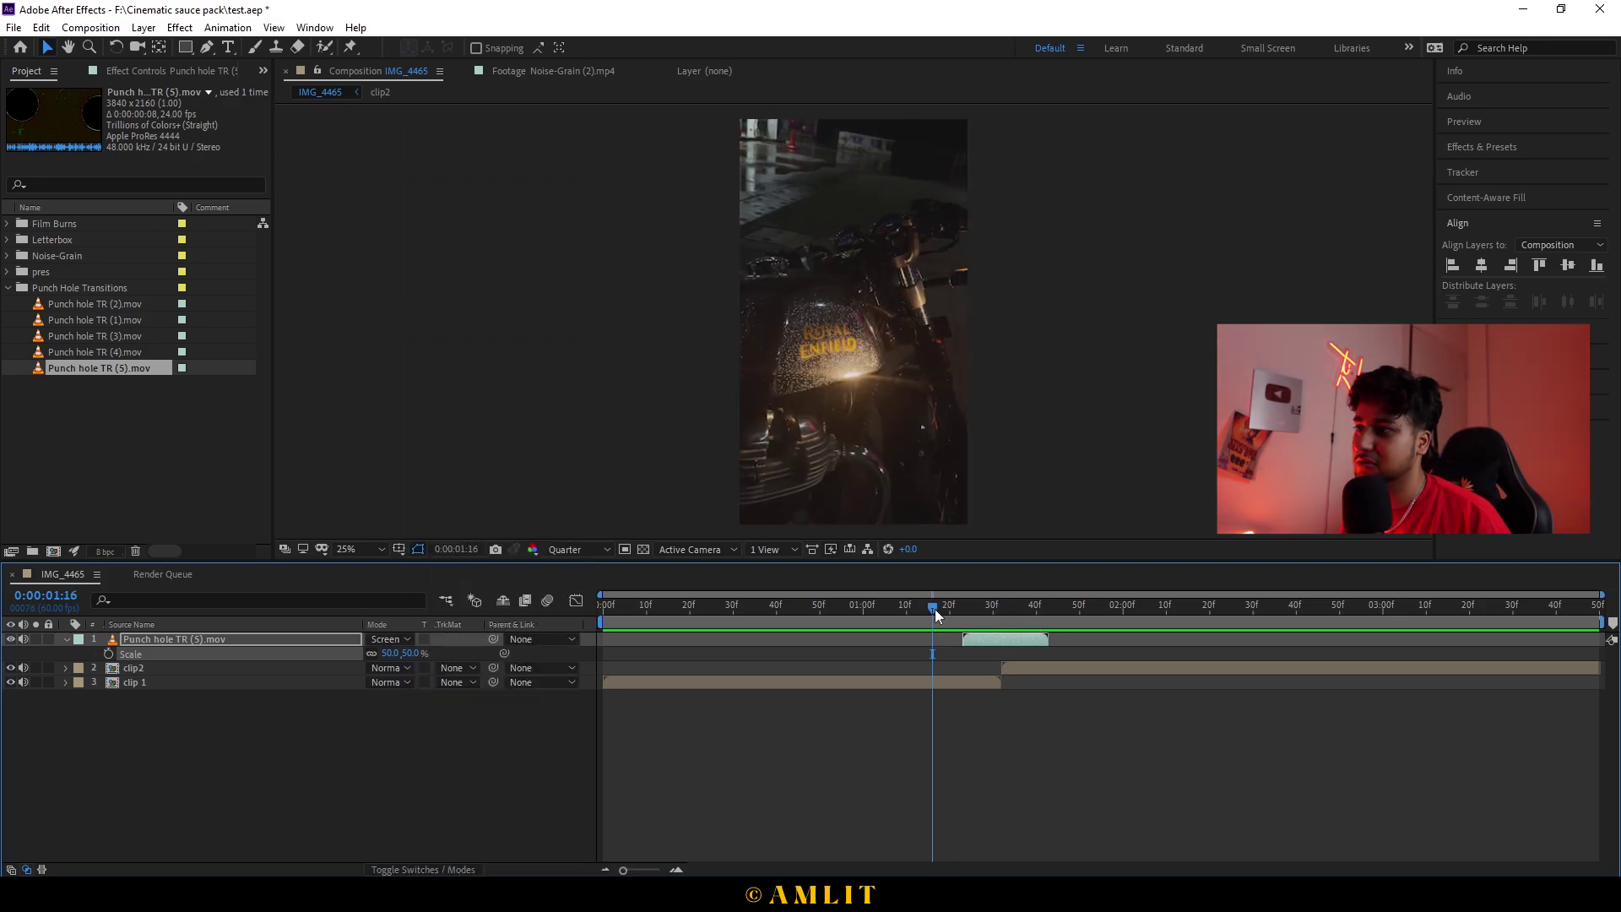
pyautogui.moveTo(935, 609); pyautogui.dragTo(1060, 616)
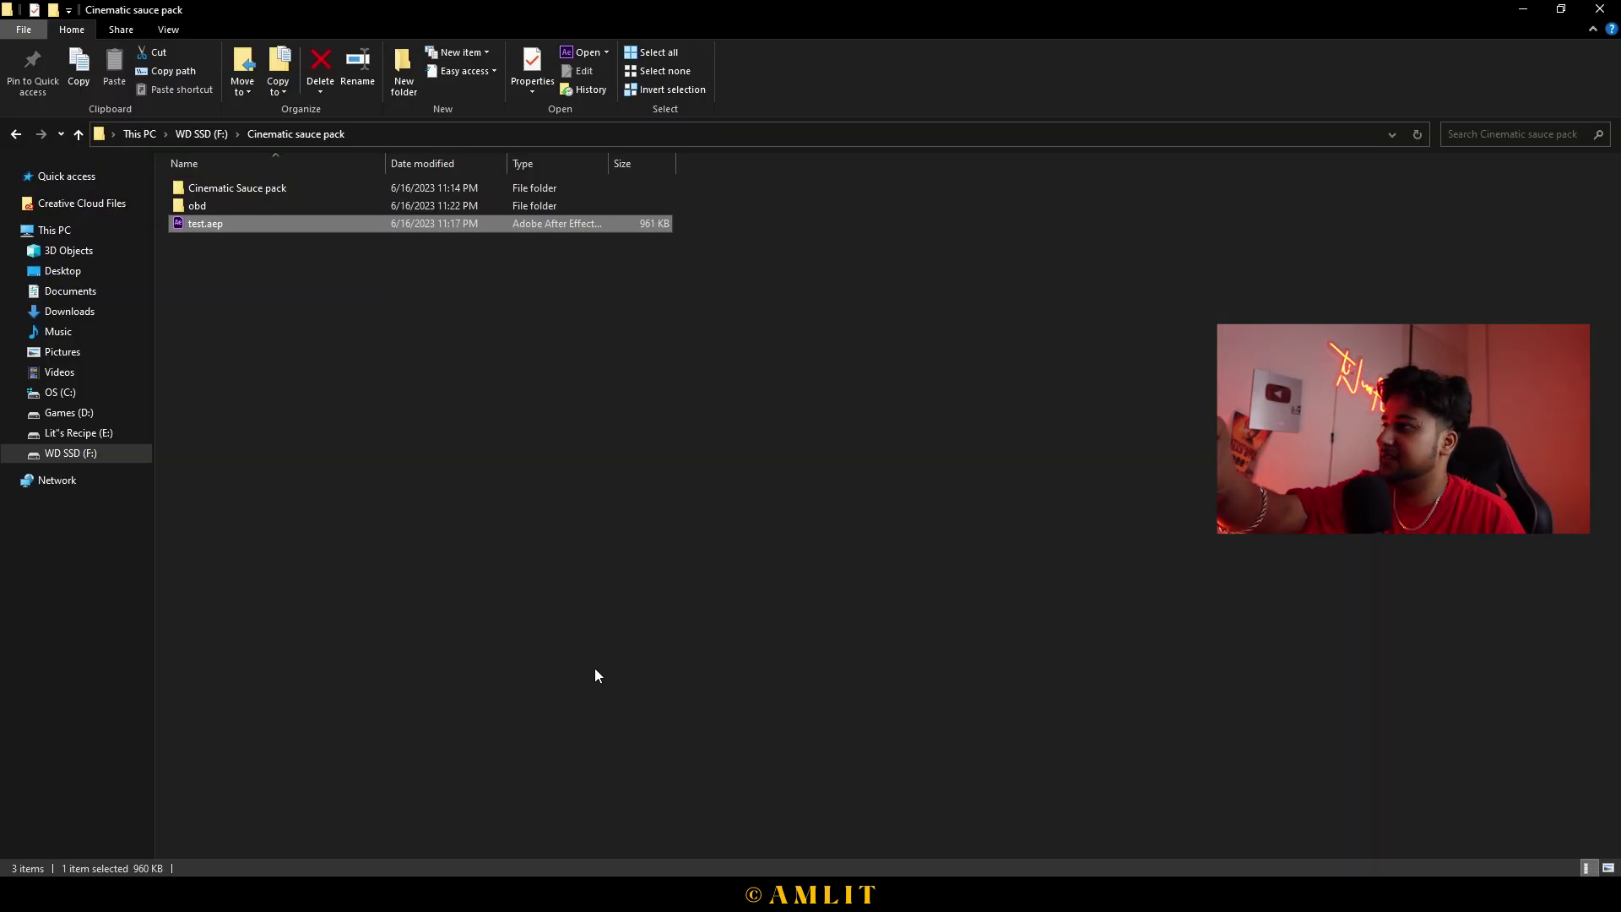
# Step: Open the Lit's Recipe (E:) drive in File Explorer, bring in the 8mm film damage overlay above both clips and preview it in Screen mode
pyautogui.click(72, 433)
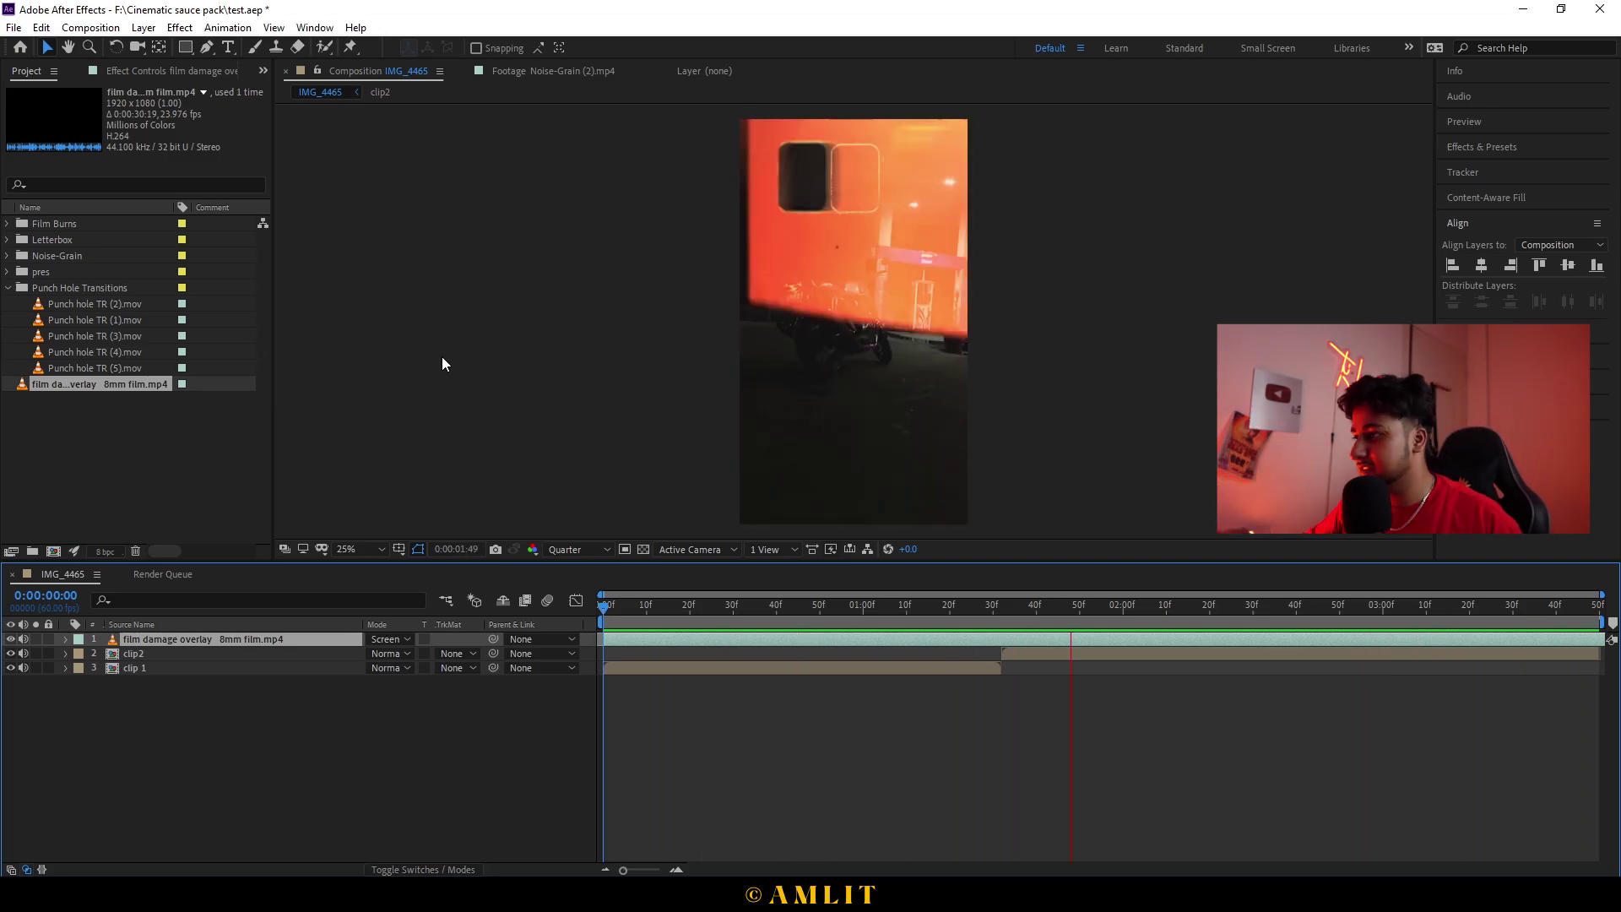
pyautogui.press('space')
# Step: Set the film damage overlay layer's blending mode to Color Dodge and play back the composition from the start
pyautogui.click(404, 639)
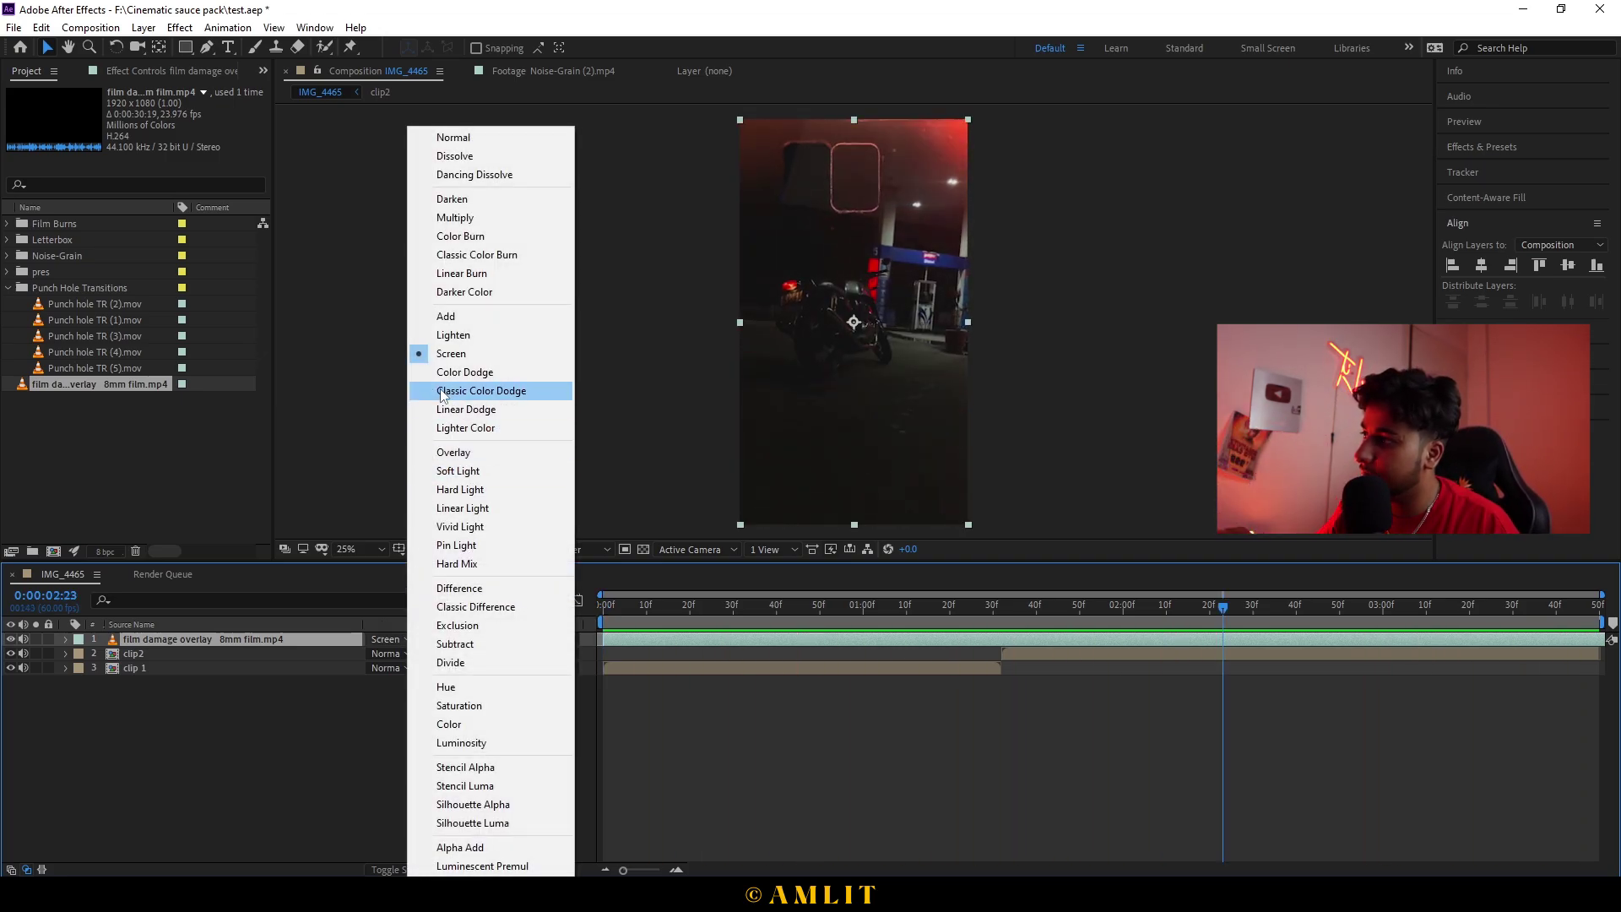
pyautogui.click(472, 372)
pyautogui.press('Home')
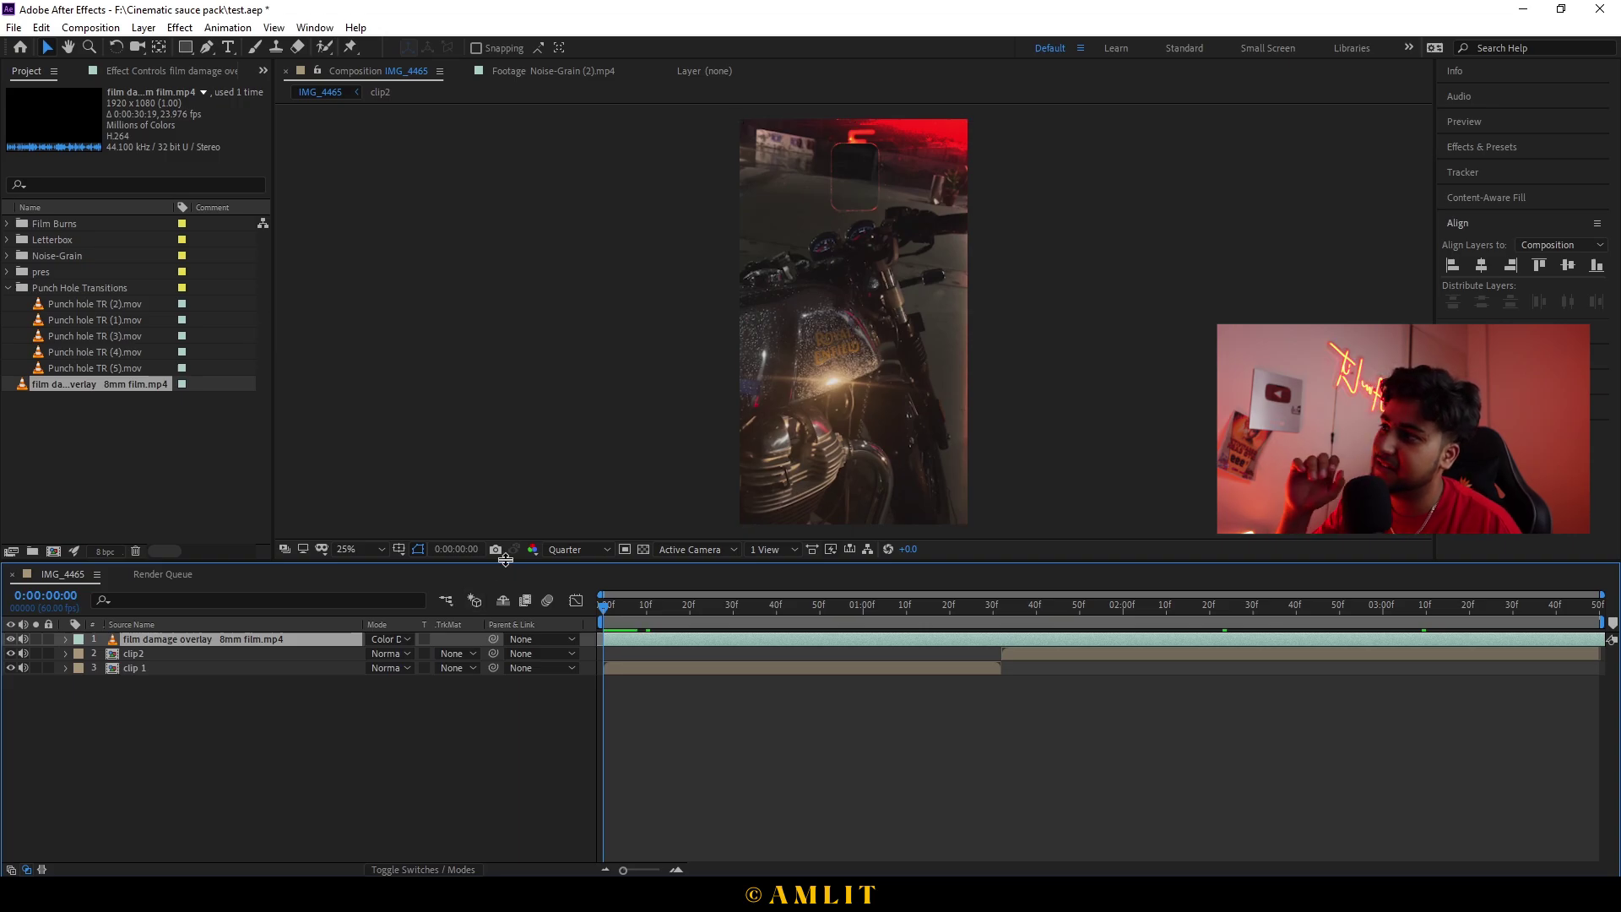
pyautogui.press('space')
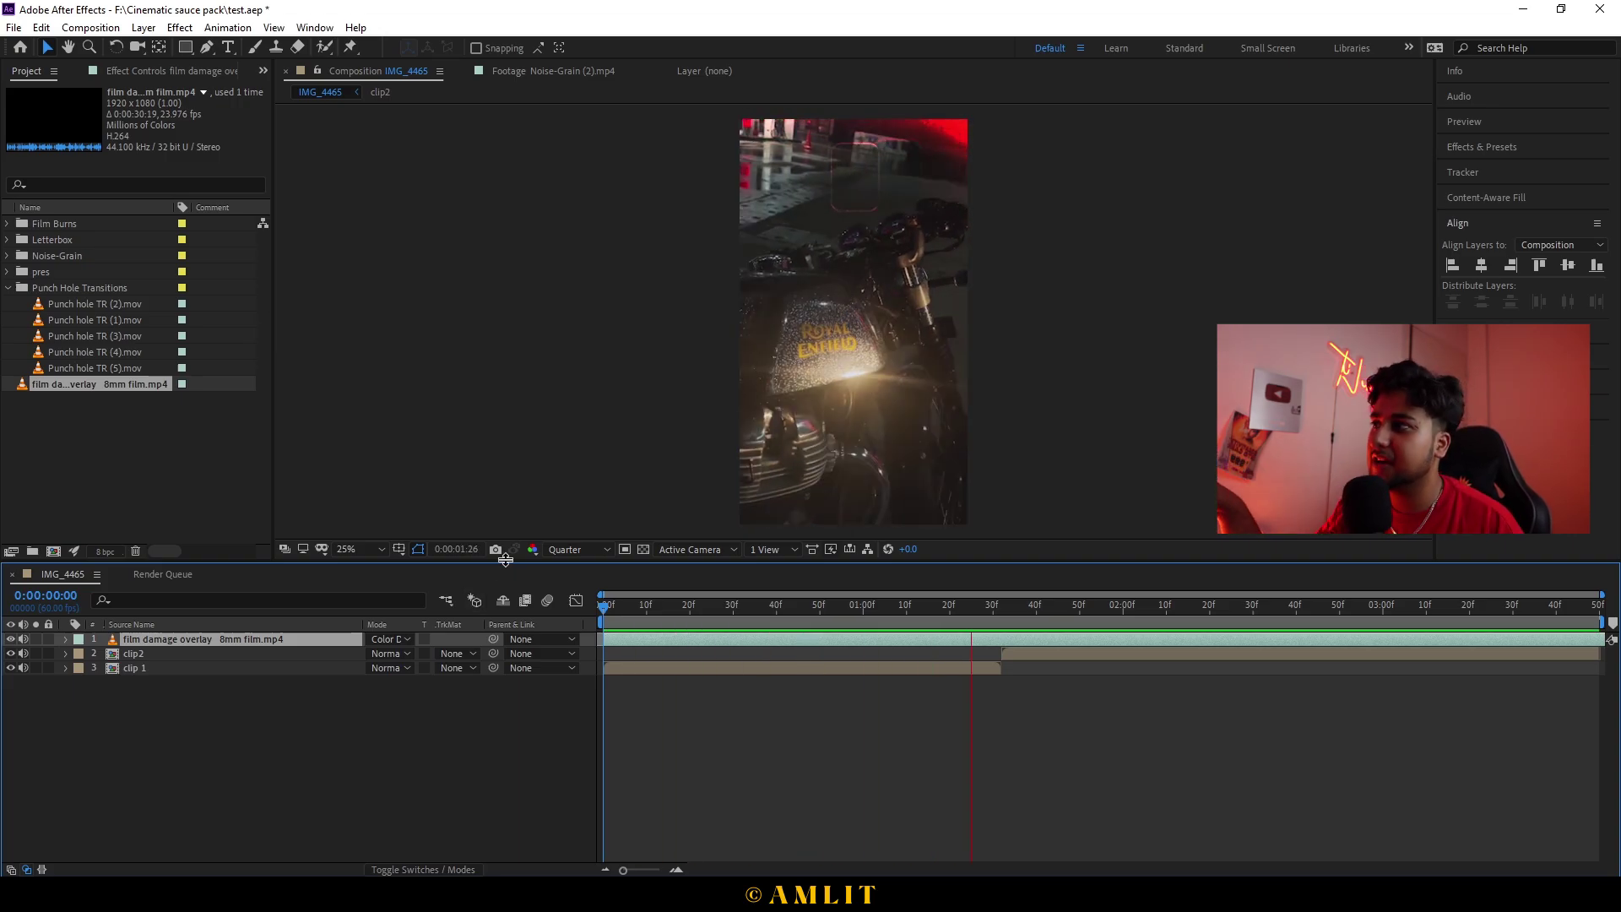
pyautogui.press('space')
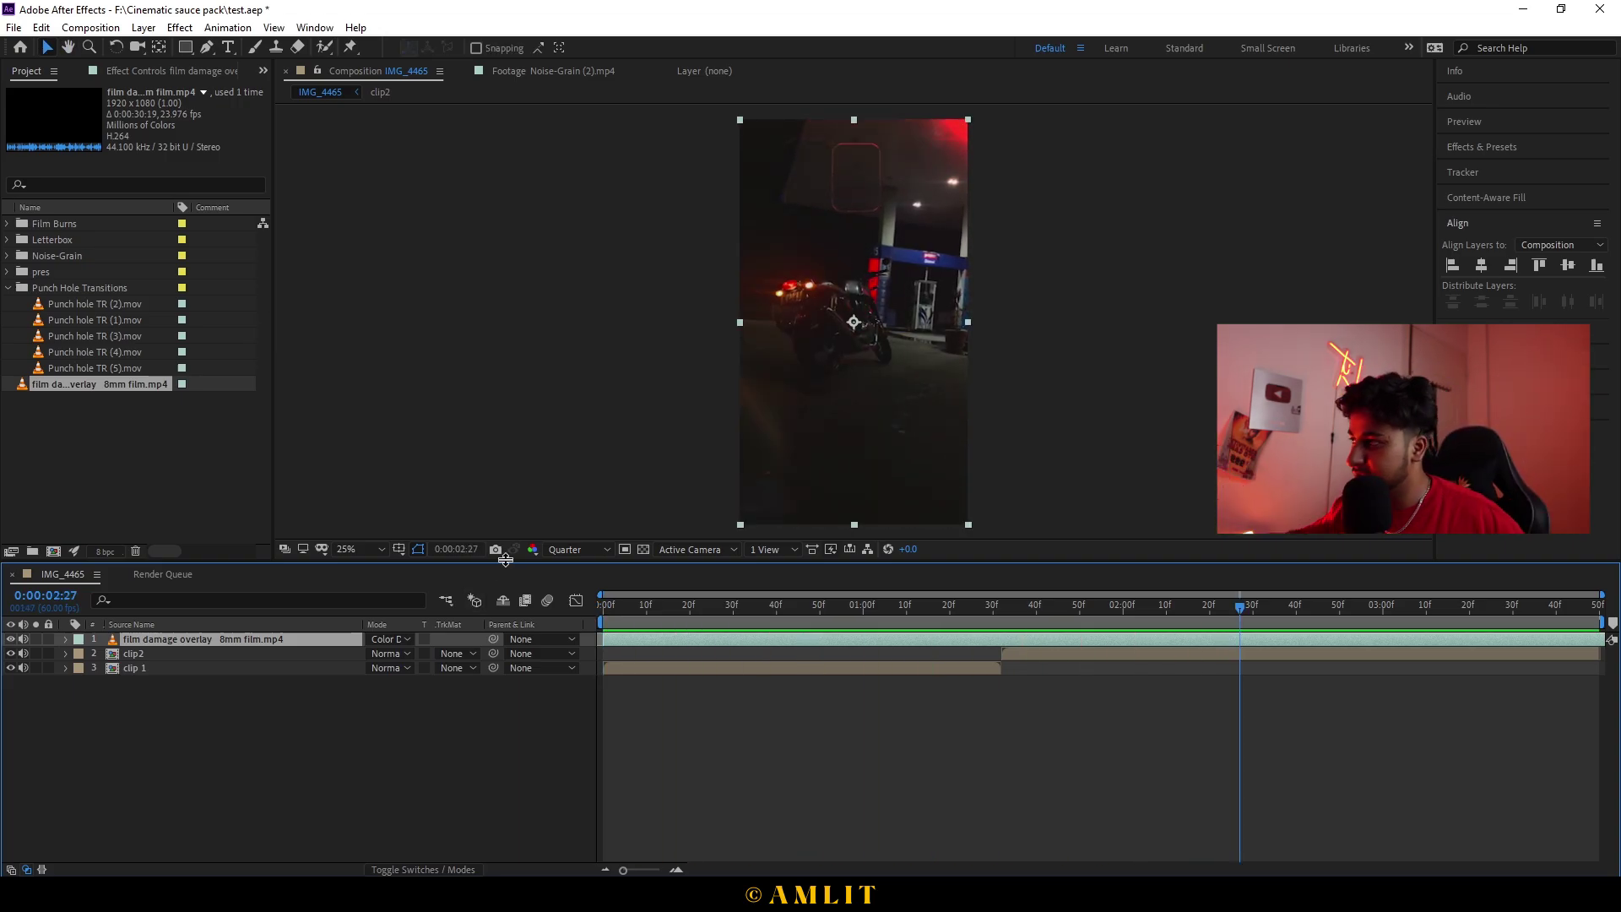